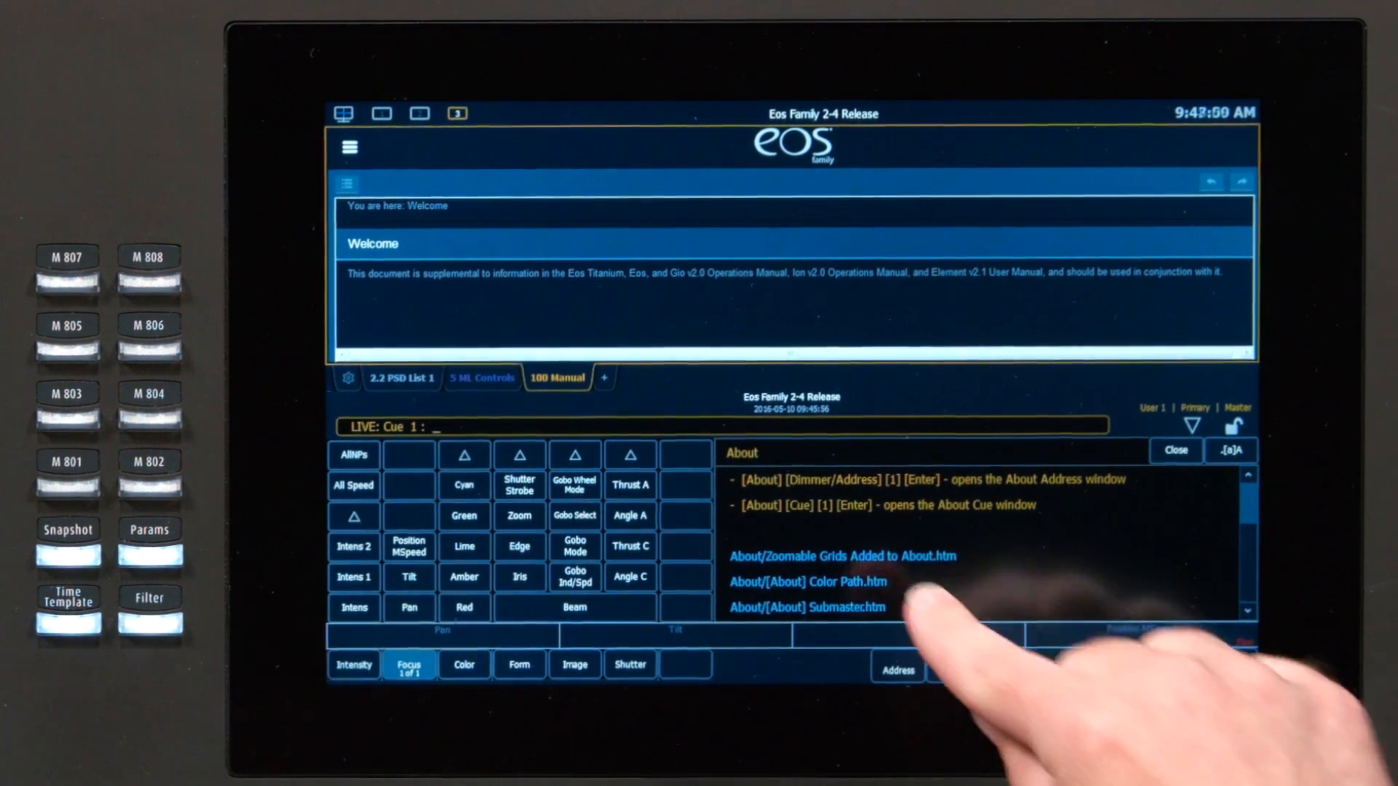
Step: View the Color Picker and the color palette direct selects, and open the Direct Selects display options
{"action": "left_click", "coordinate": [891, 555]}
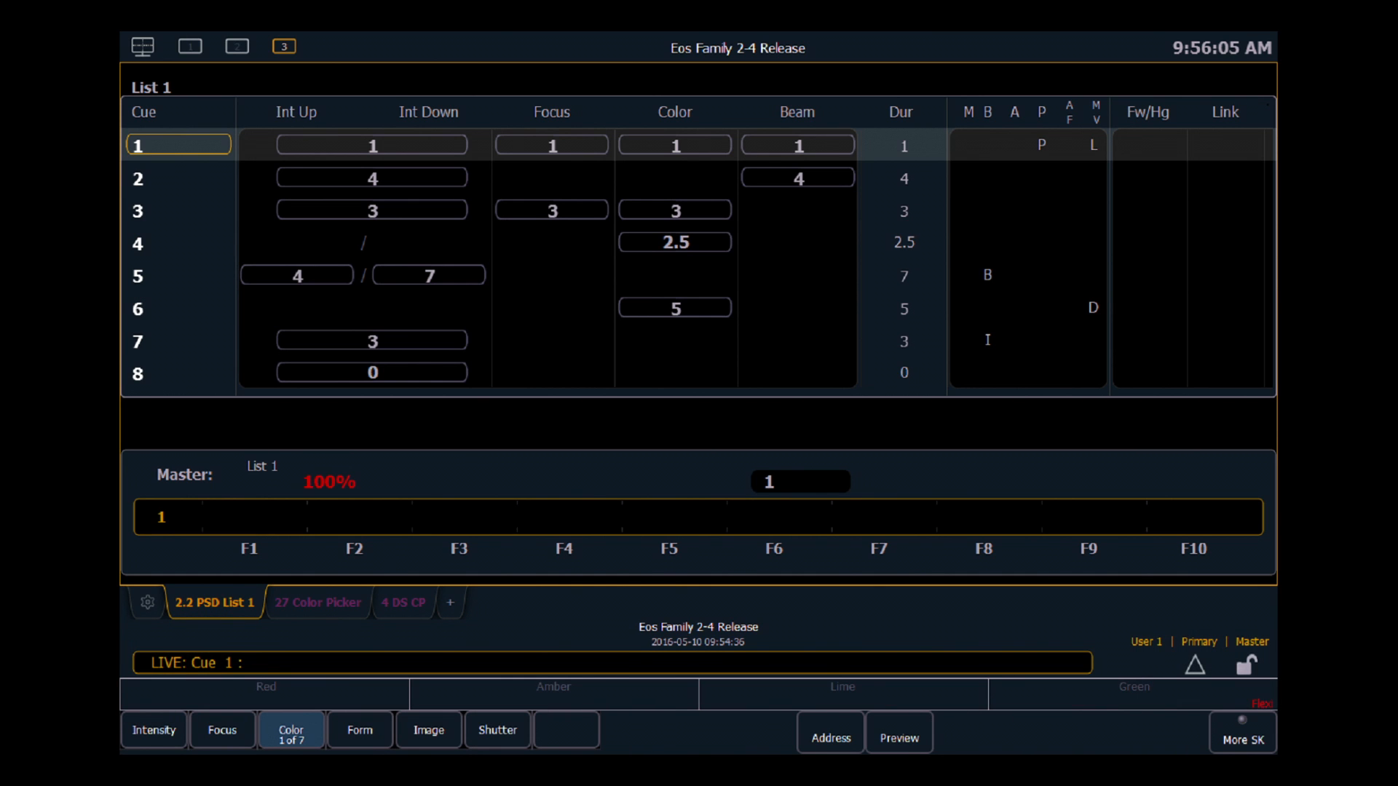
{"action": "key", "text": "Tab"}
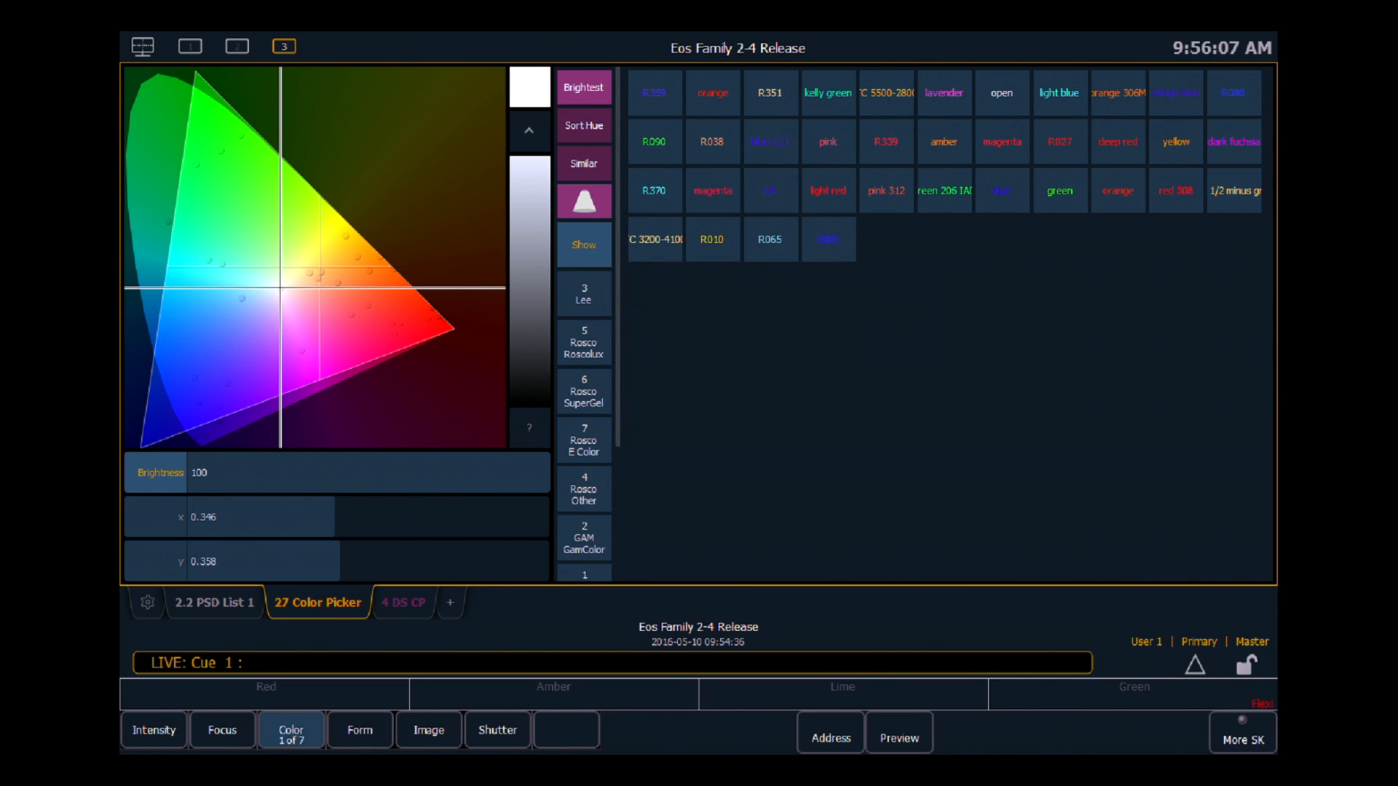
{"action": "key", "text": "Tab"}
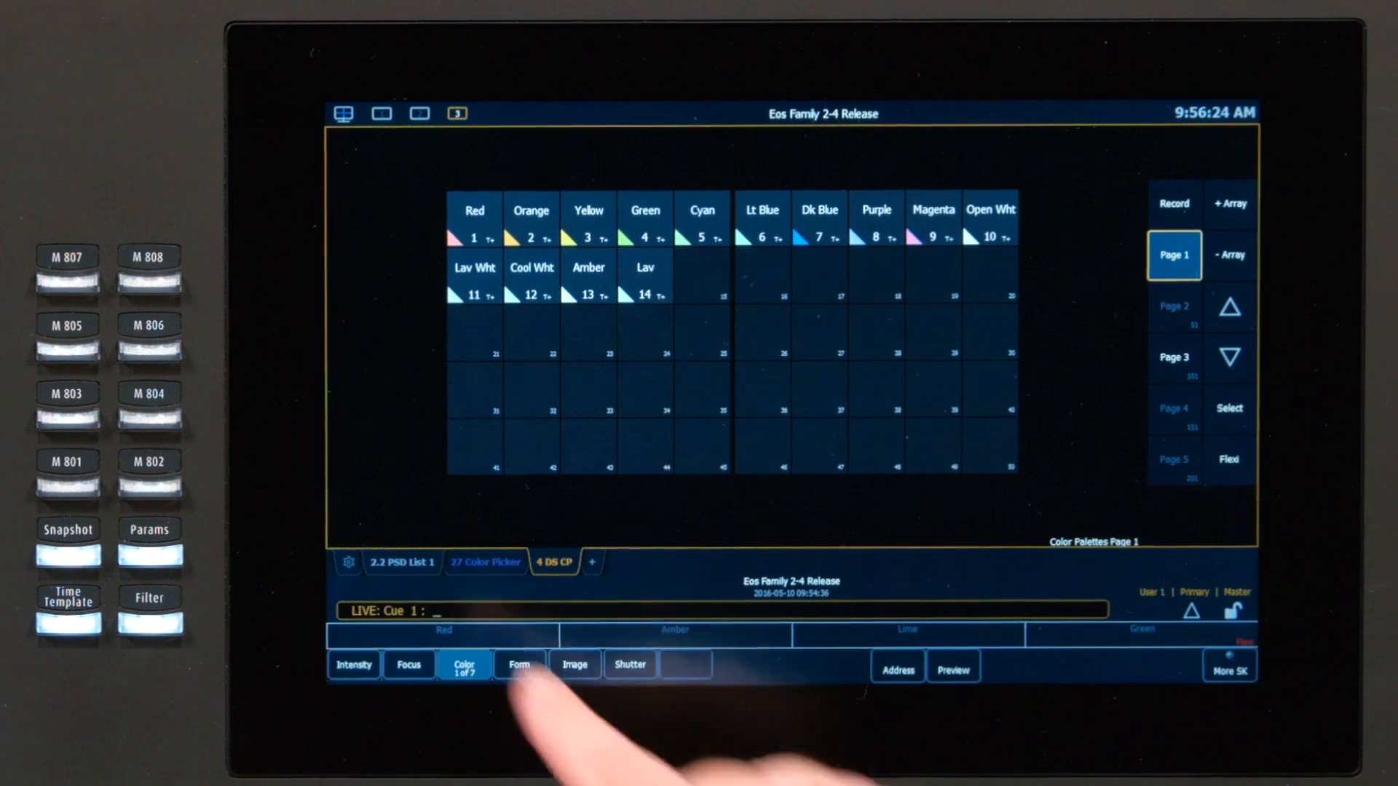
{"action": "left_click", "coordinate": [147, 602]}
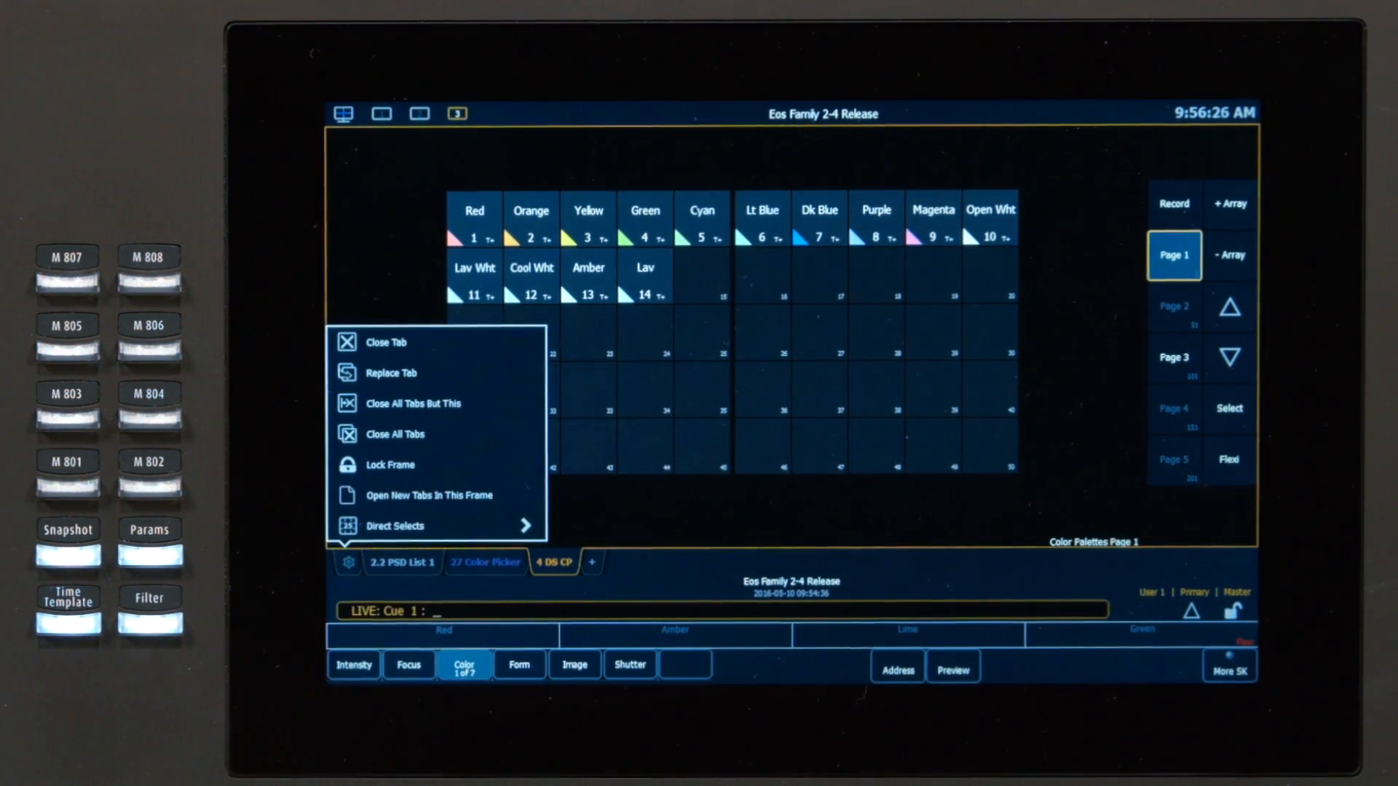
{"action": "left_click", "coordinate": [408, 525]}
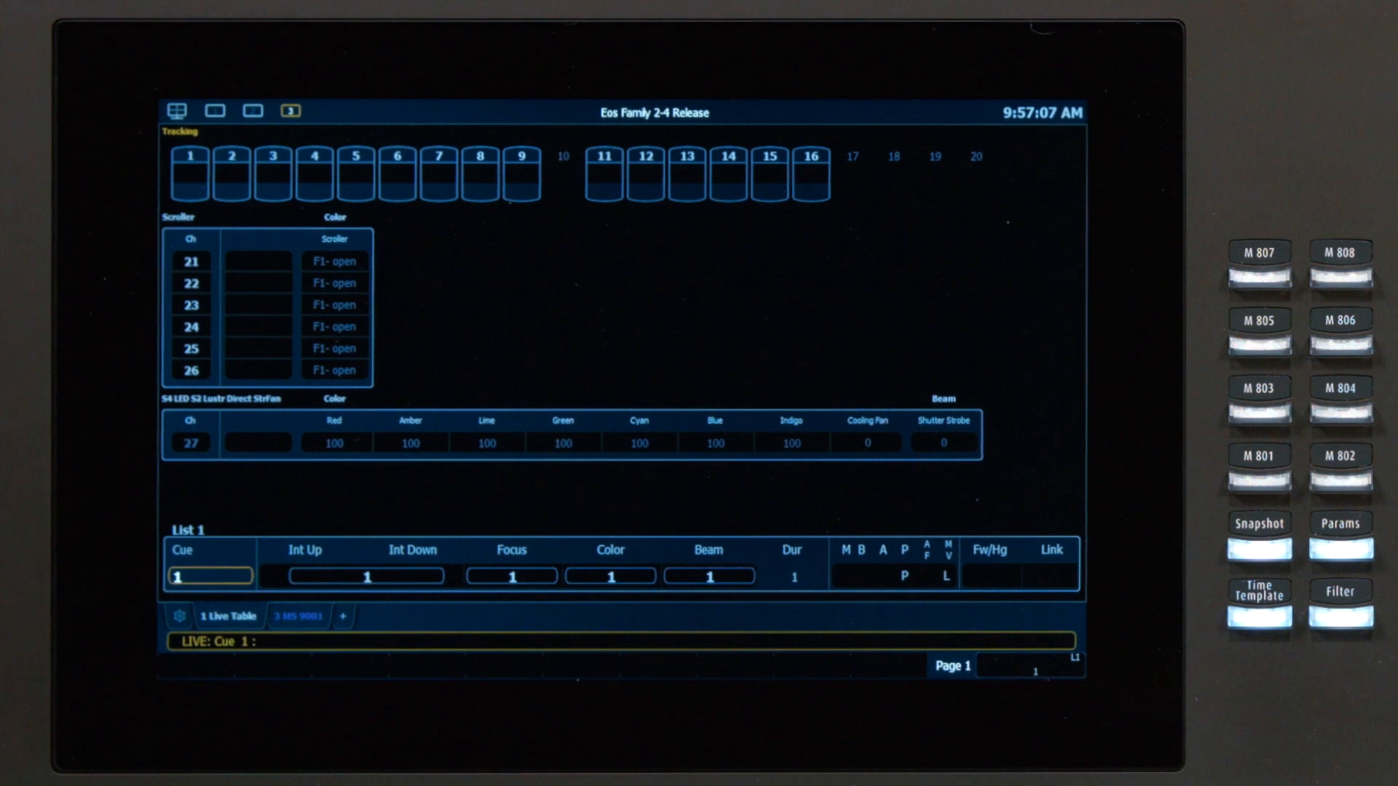
Step: Open the Live Table's display options and examine the Show Referenced Labels option and the default settings
{"action": "left_click", "coordinate": [218, 618]}
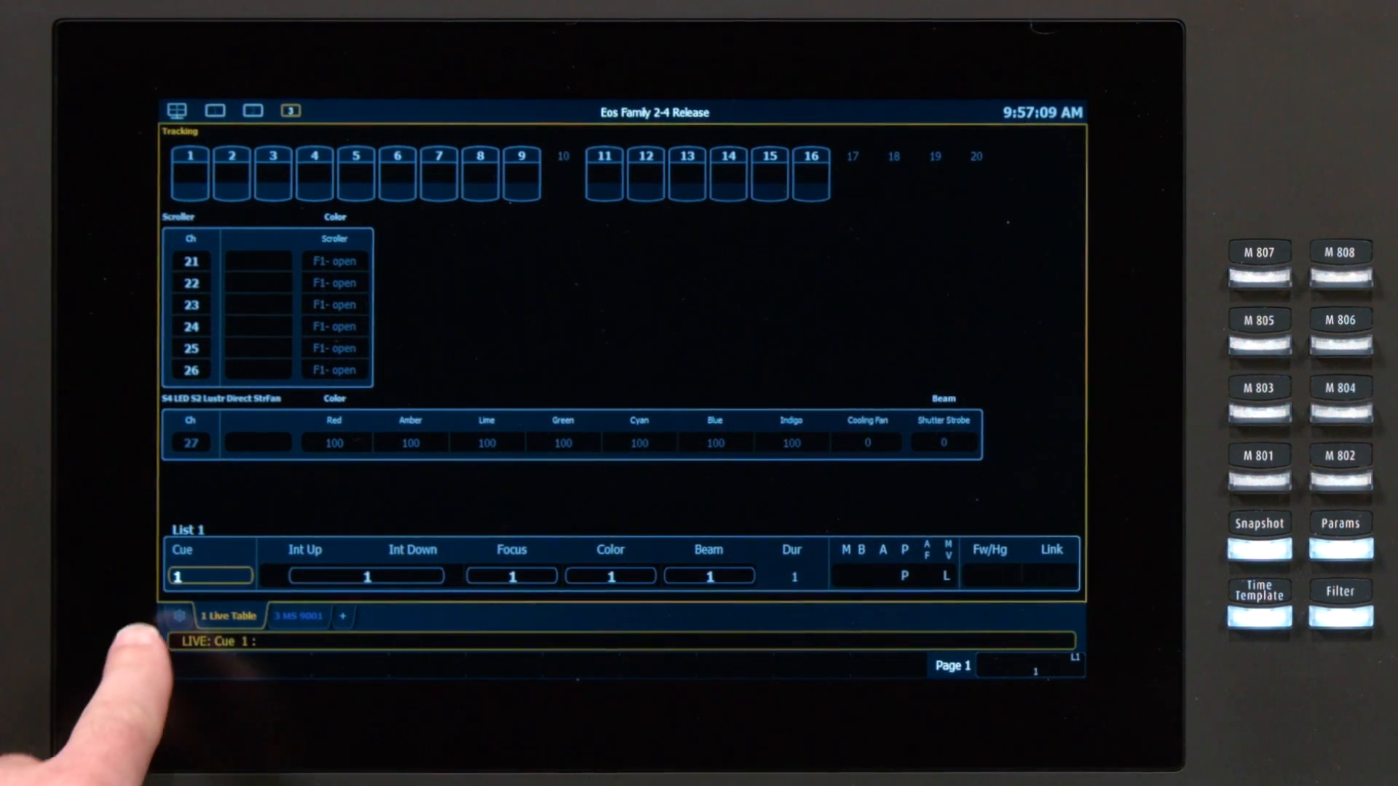
{"action": "left_click", "coordinate": [179, 616]}
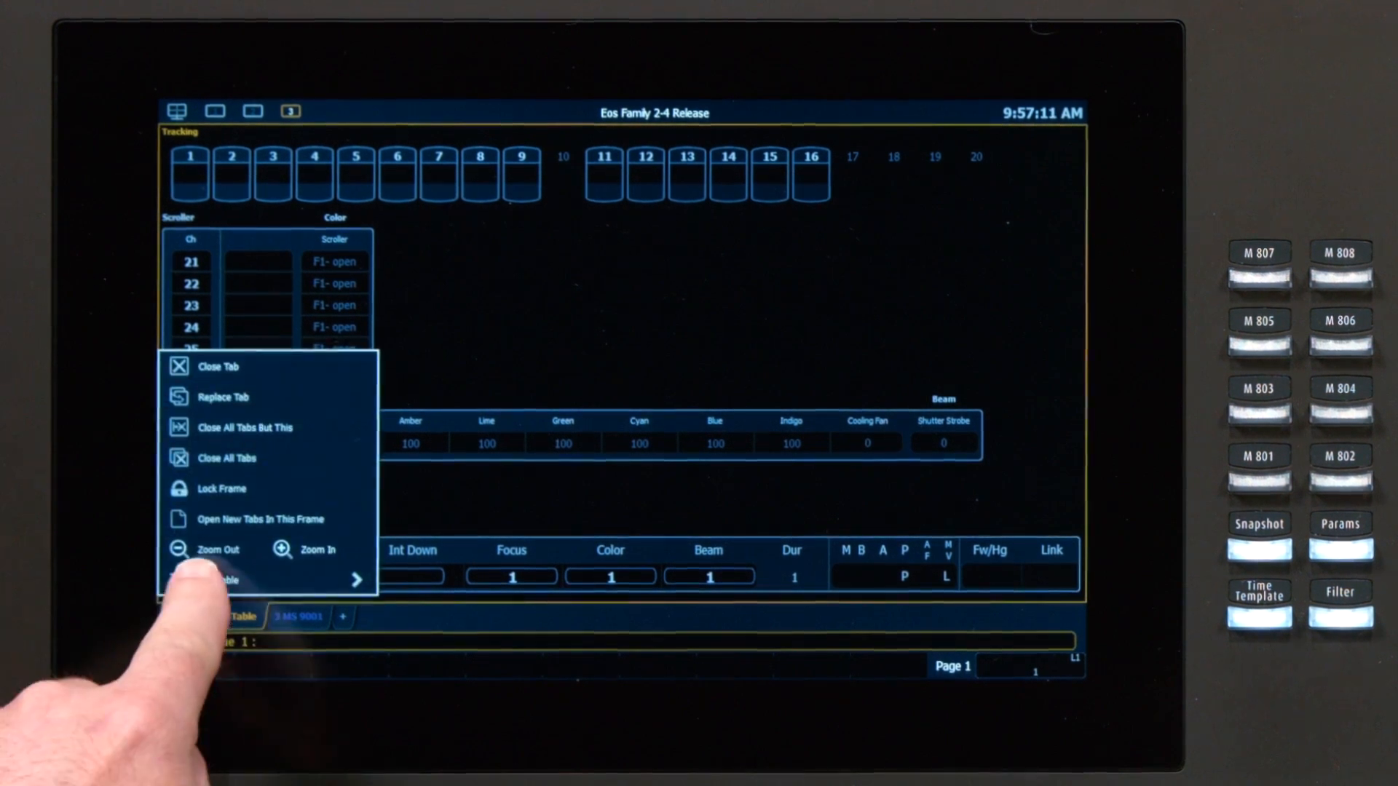
{"action": "left_click", "coordinate": [219, 579]}
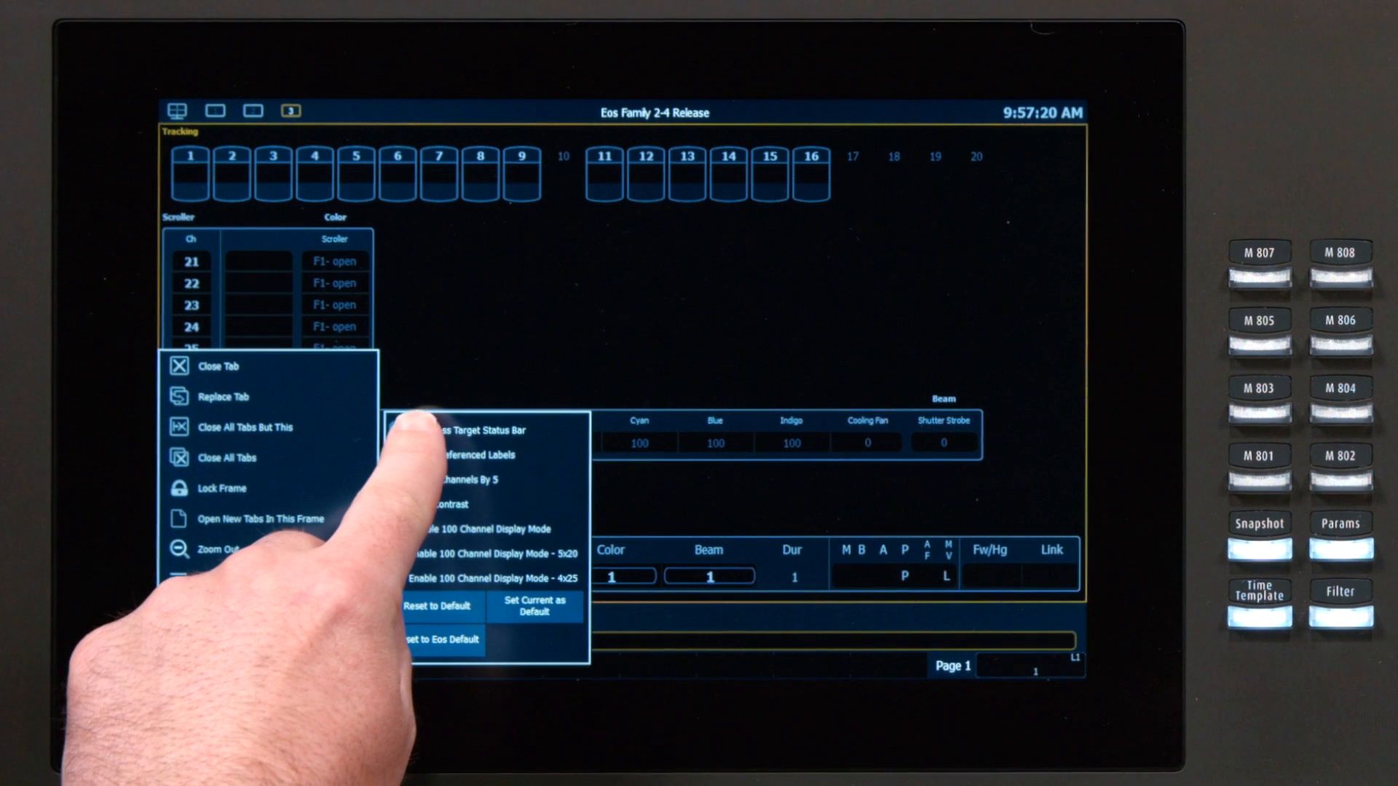
{"action": "left_click", "coordinate": [423, 443]}
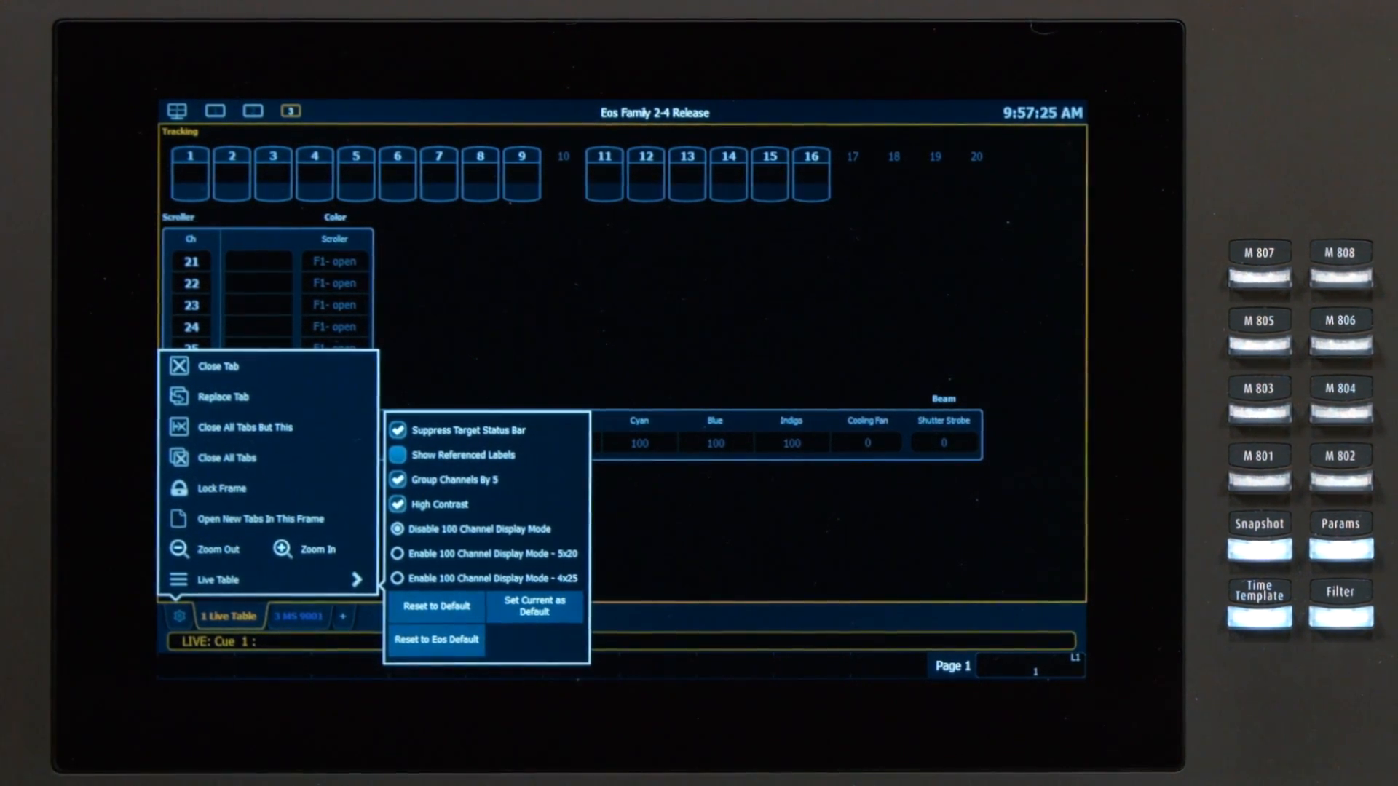
{"action": "left_click", "coordinate": [397, 456]}
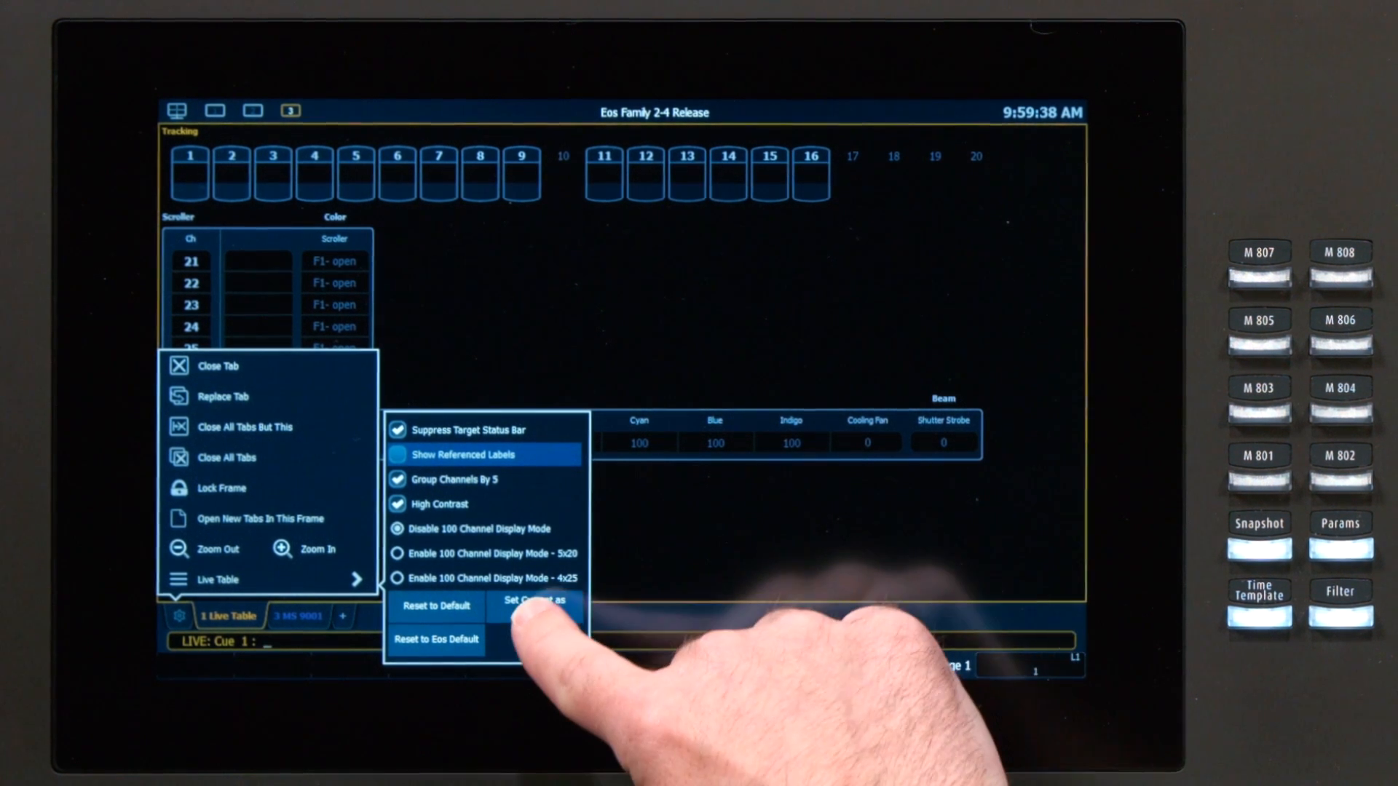
{"action": "left_click", "coordinate": [589, 663]}
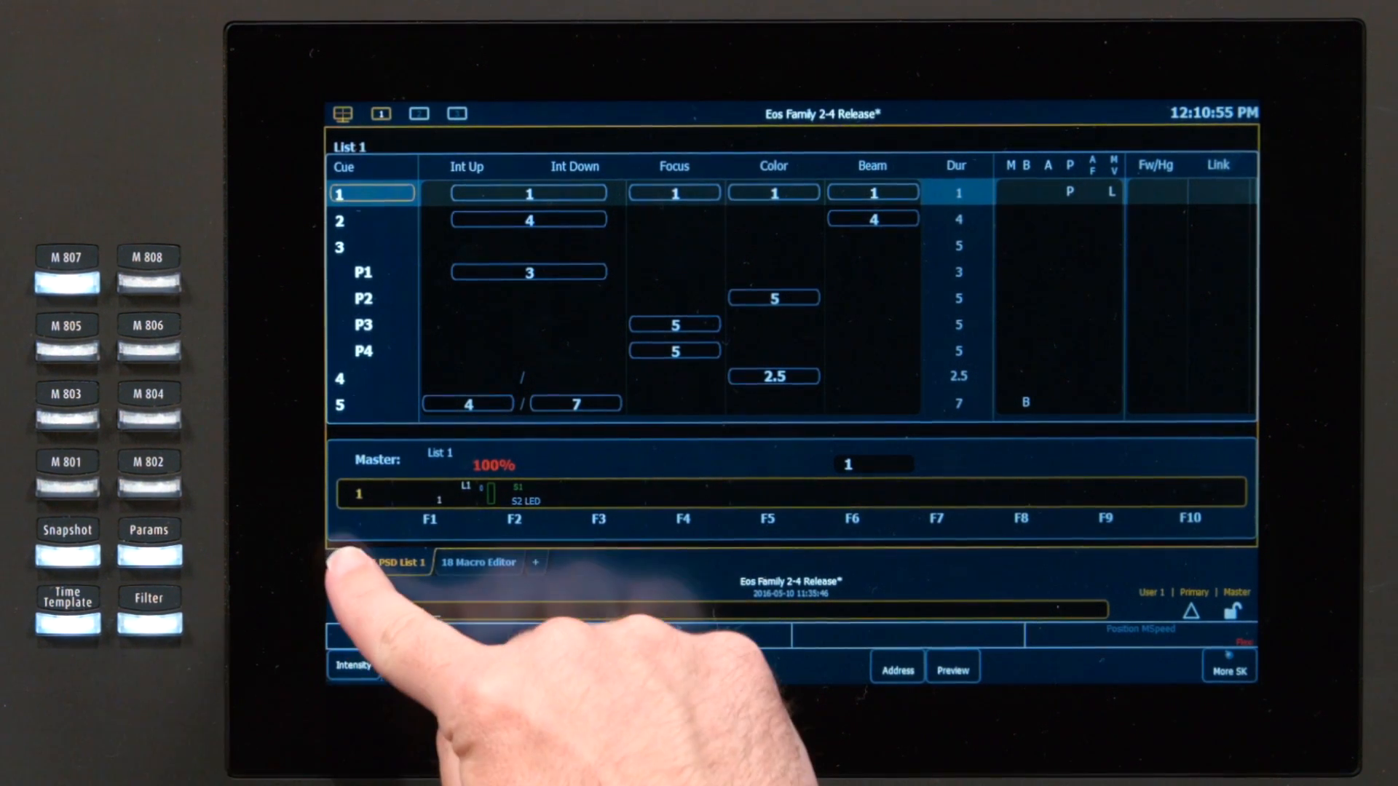
Step: Hide the Attributes, A/F (Allfade) and MV (Moves) columns in the PSD cue list display
{"action": "left_click", "coordinate": [348, 562]}
{"action": "left_click", "coordinate": [437, 526]}
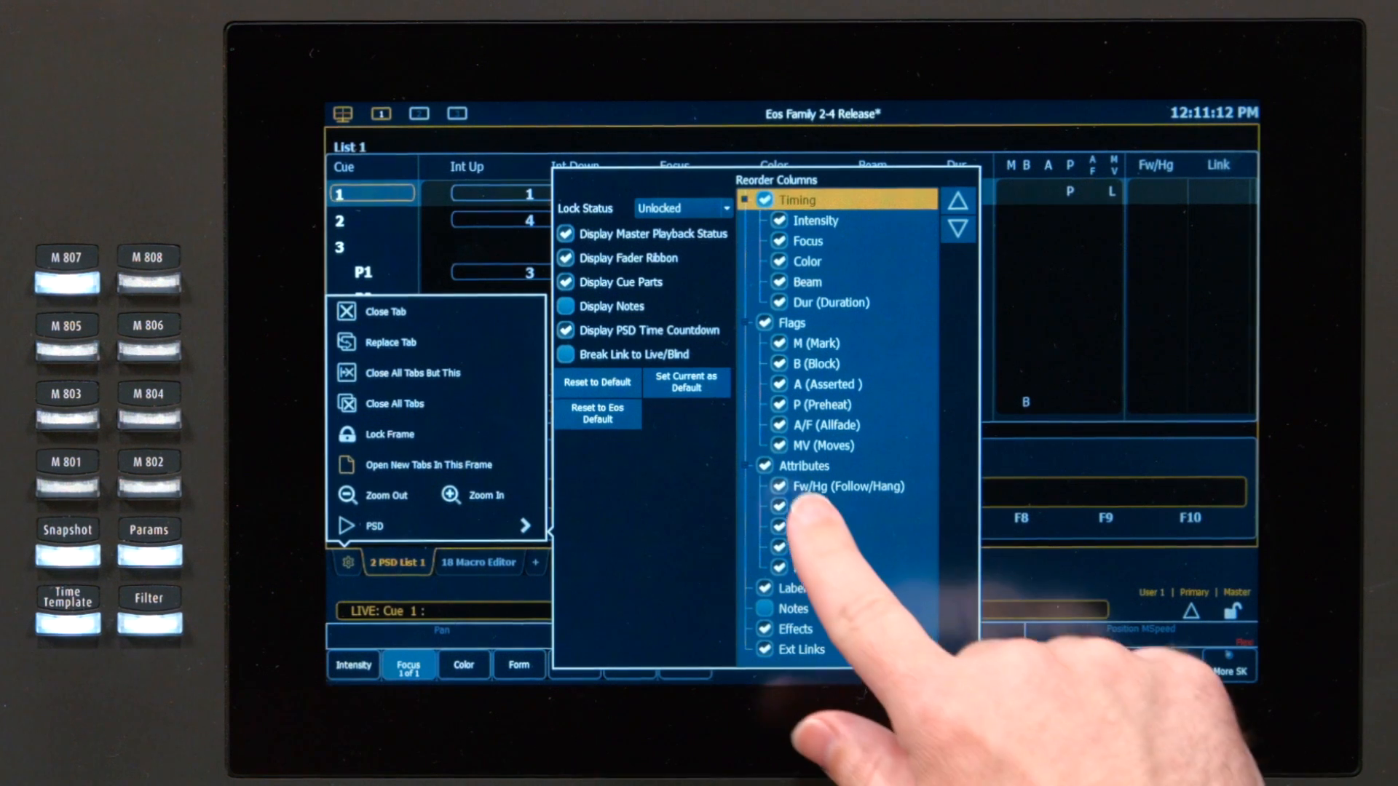
{"action": "left_click", "coordinate": [664, 483]}
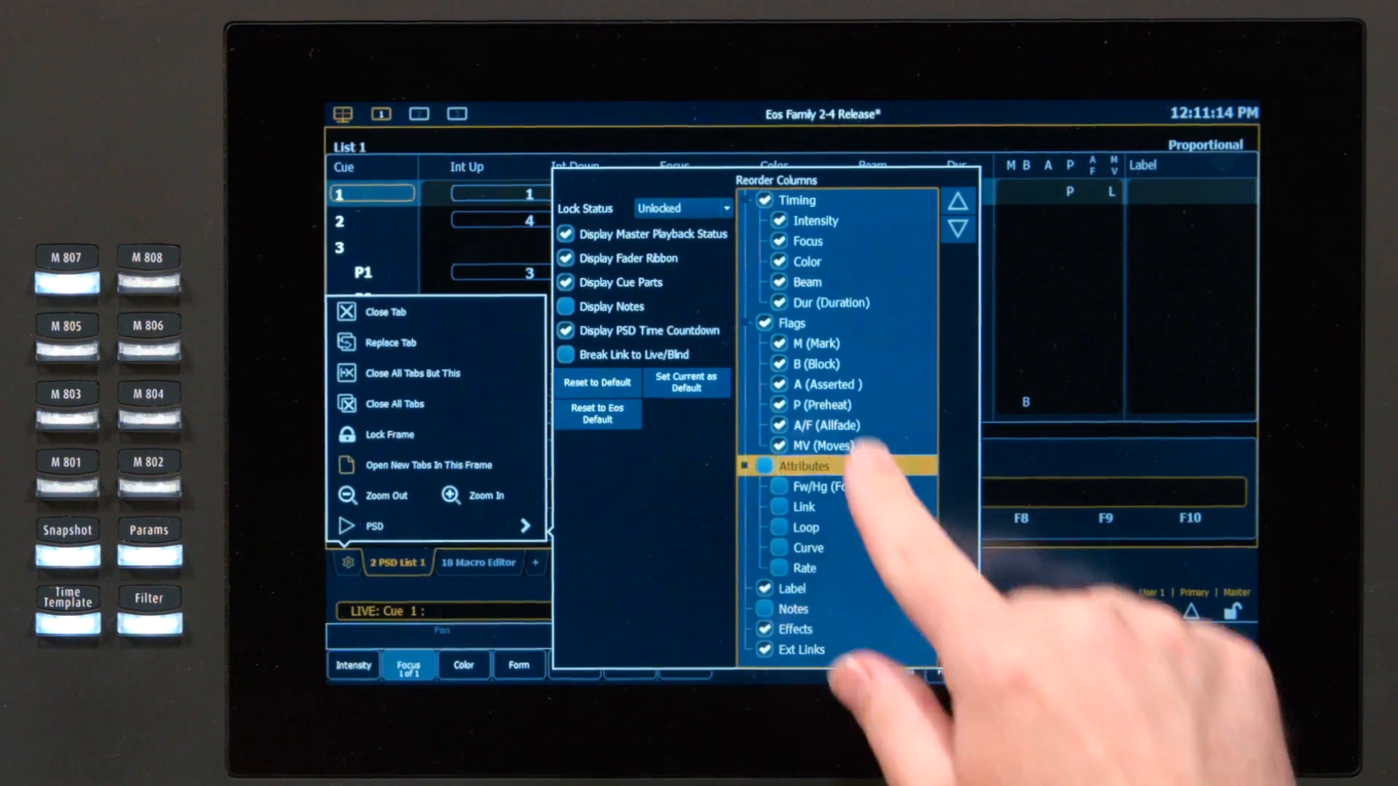
{"action": "left_click", "coordinate": [778, 425]}
{"action": "left_click", "coordinate": [779, 444]}
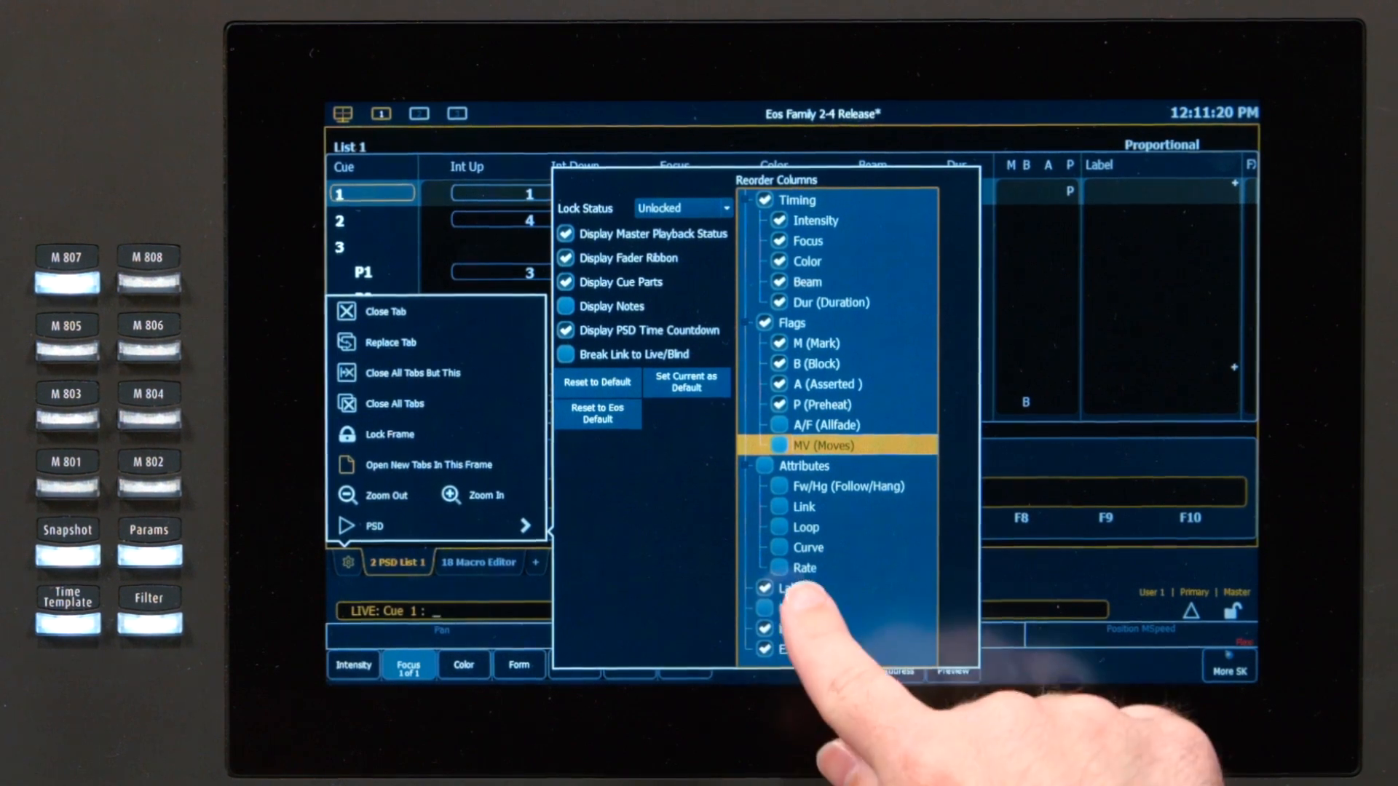
Step: Move the Label column to the start of the PSD column order, ahead of Timing, and close the options
{"action": "left_click", "coordinate": [792, 589]}
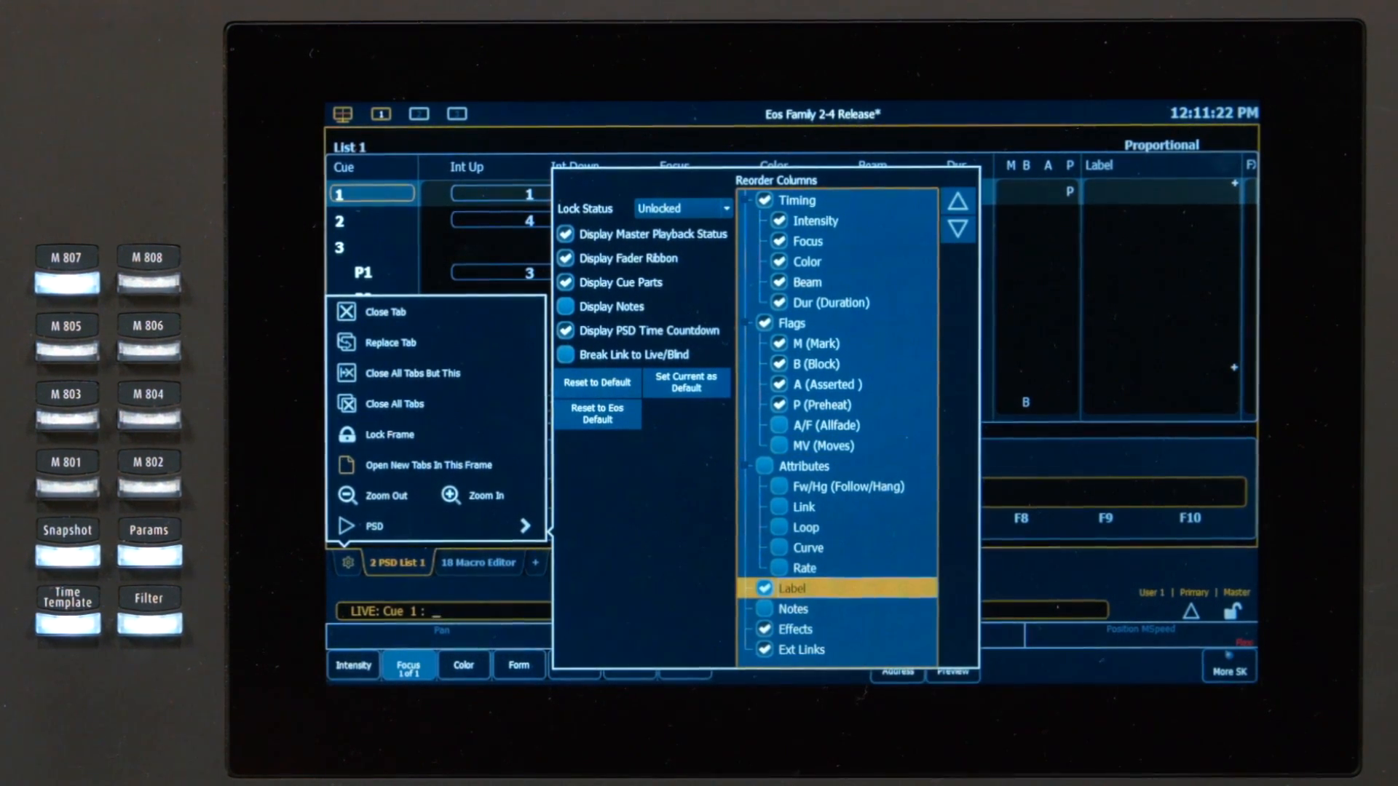
{"action": "left_click", "coordinate": [958, 201]}
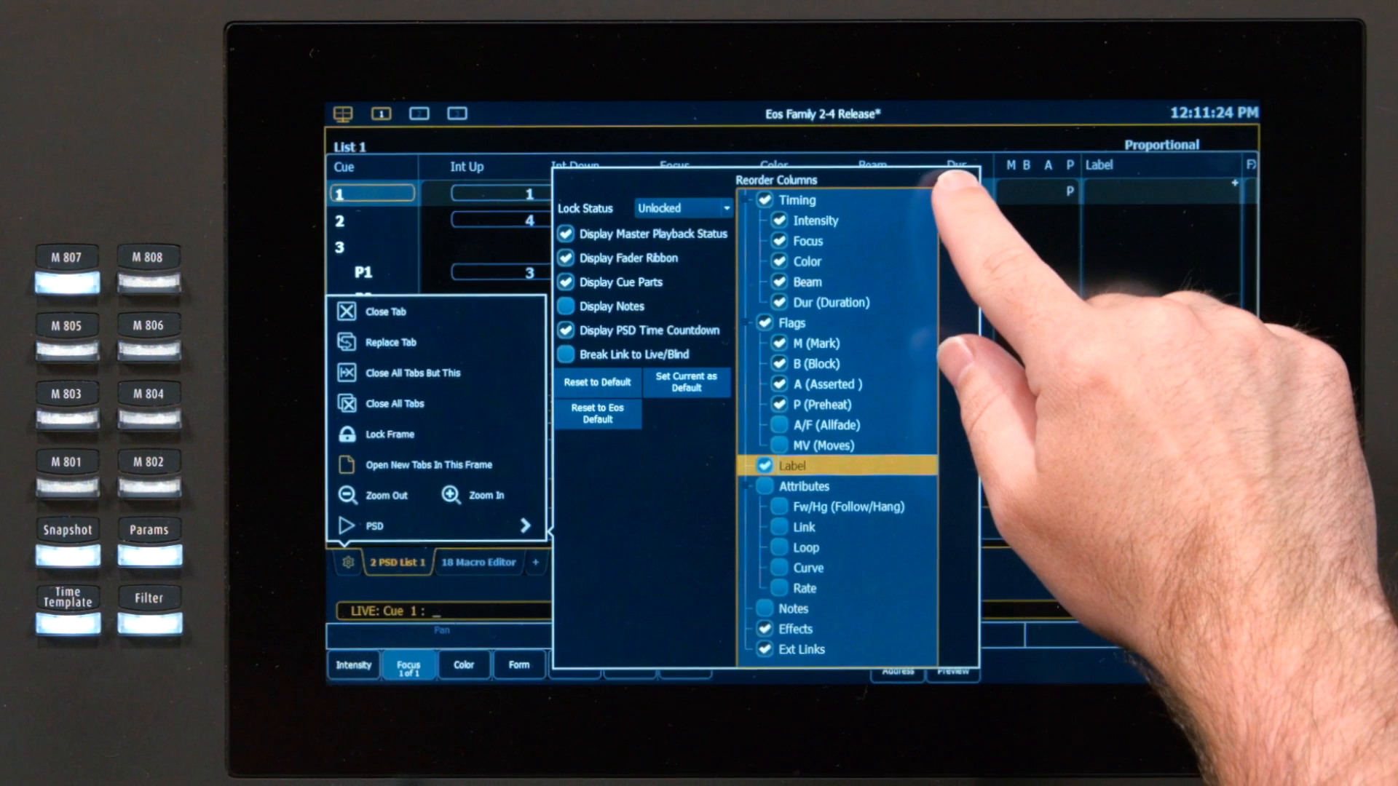
{"action": "left_click", "coordinate": [957, 201]}
{"action": "left_click", "coordinate": [958, 200]}
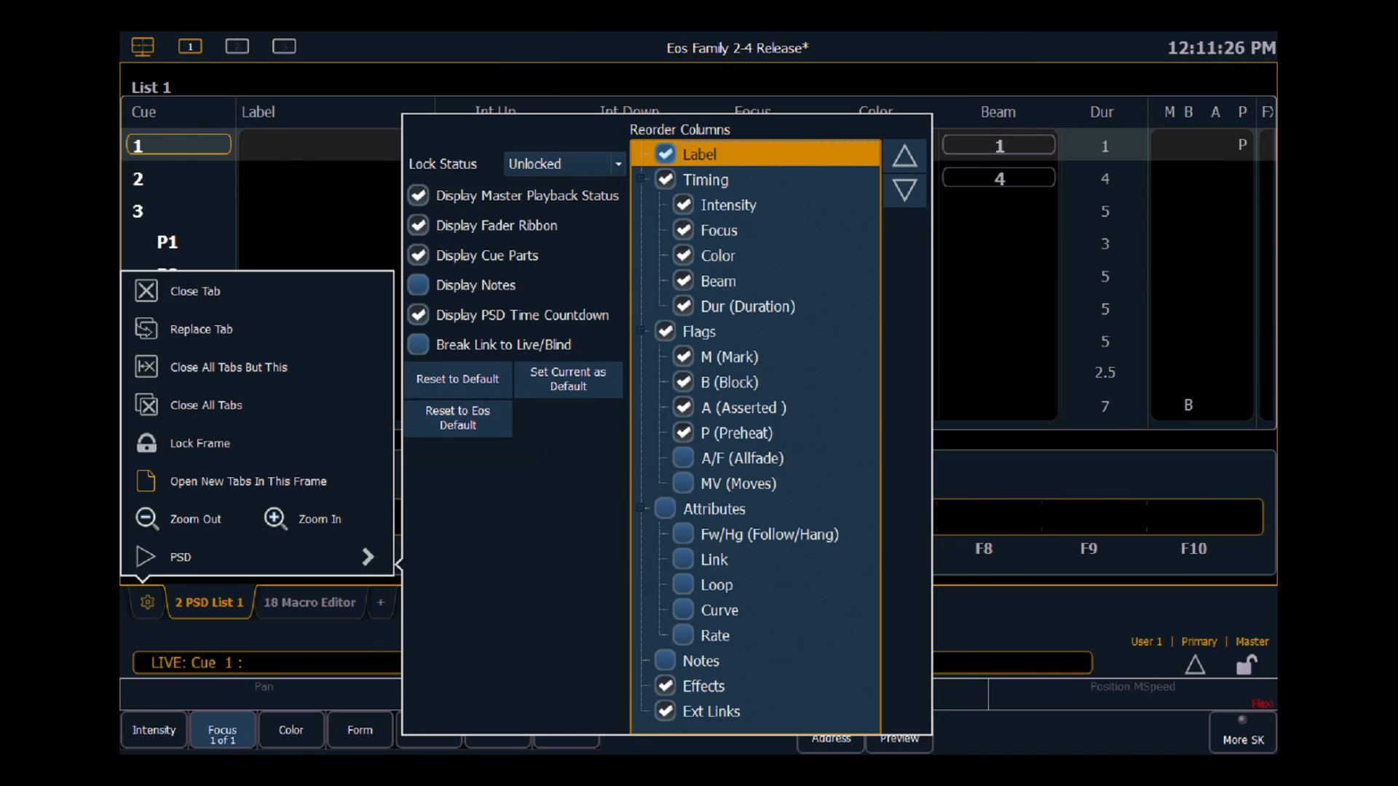
{"action": "key", "text": "Escape"}
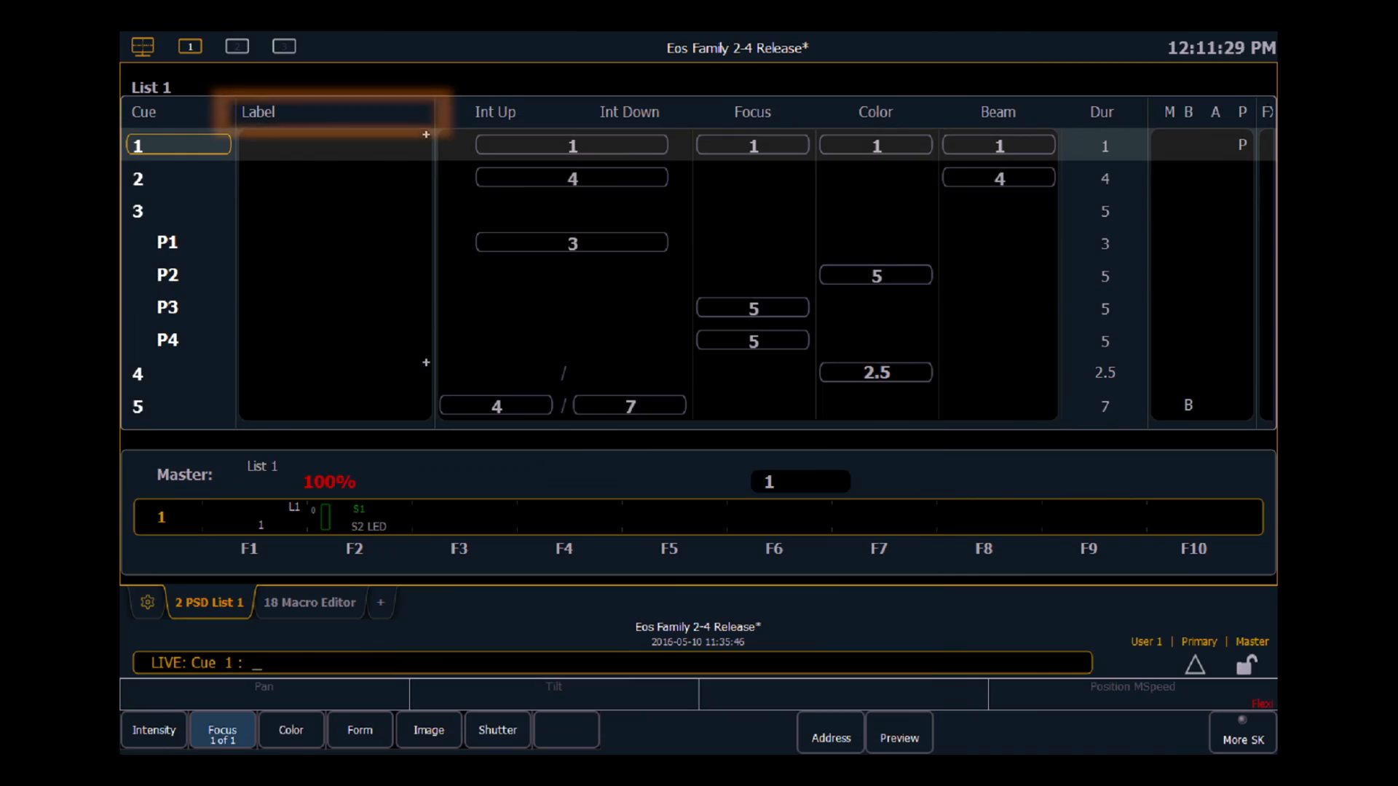
Step: Check the PSD display options and play back cue 1 from list 1
{"action": "left_click", "coordinate": [147, 602]}
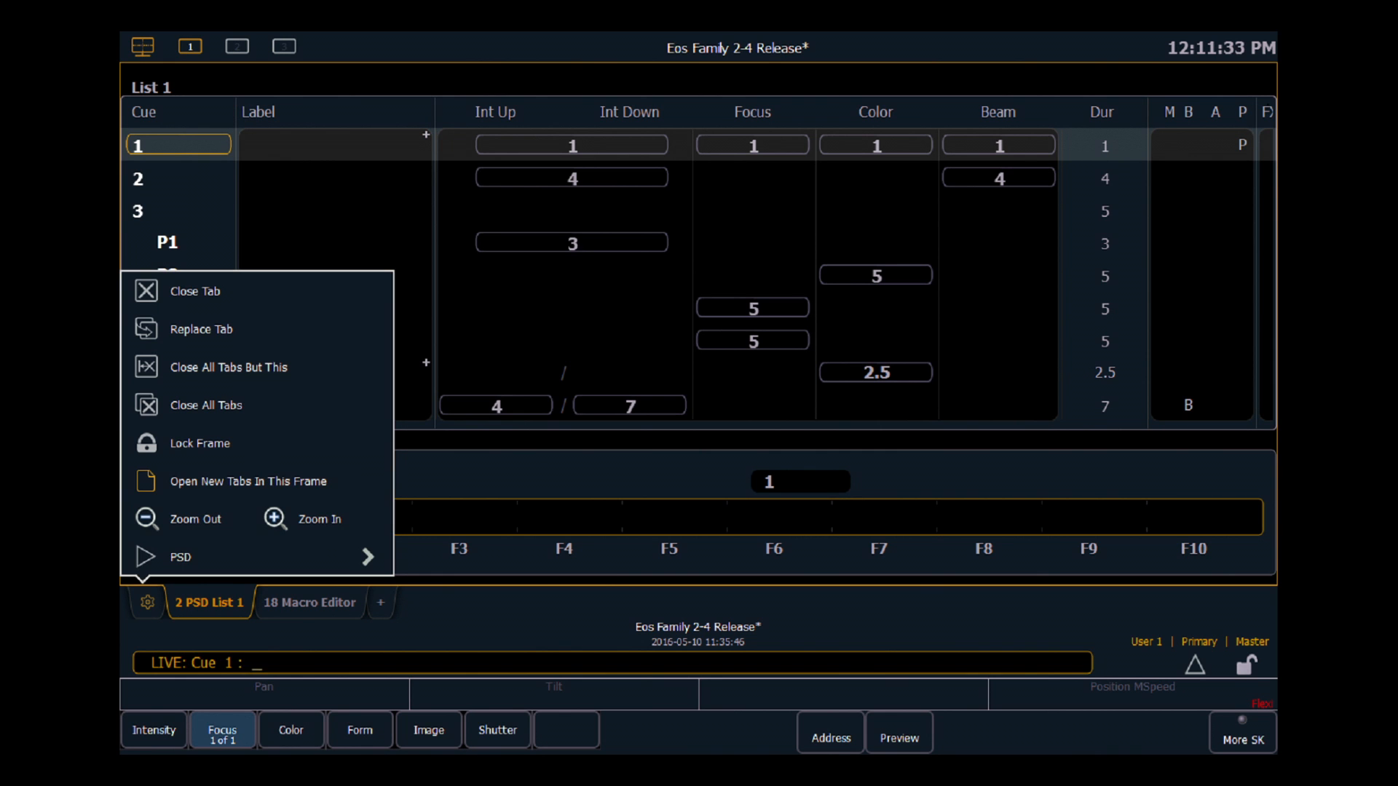
{"action": "left_click", "coordinate": [182, 557]}
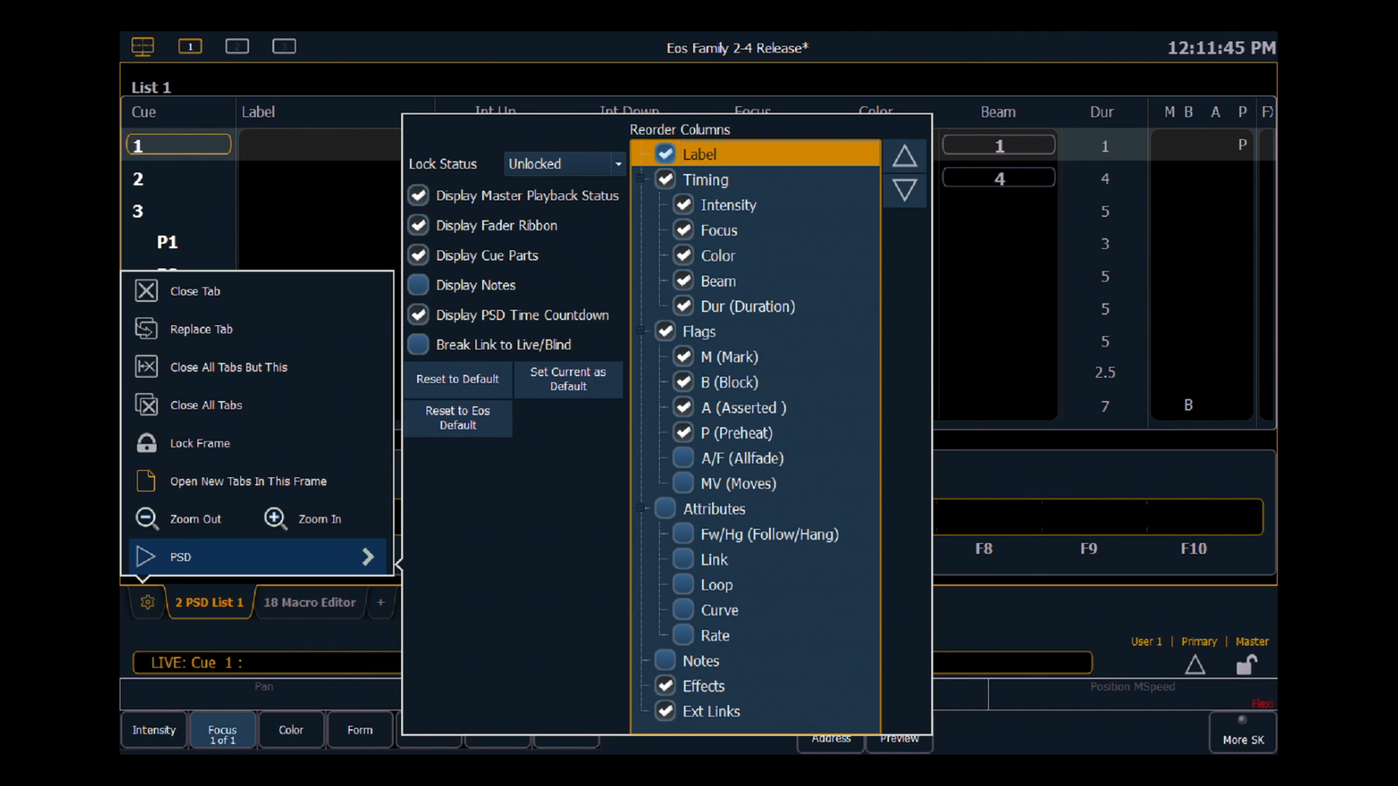
{"action": "key", "text": "Escape"}
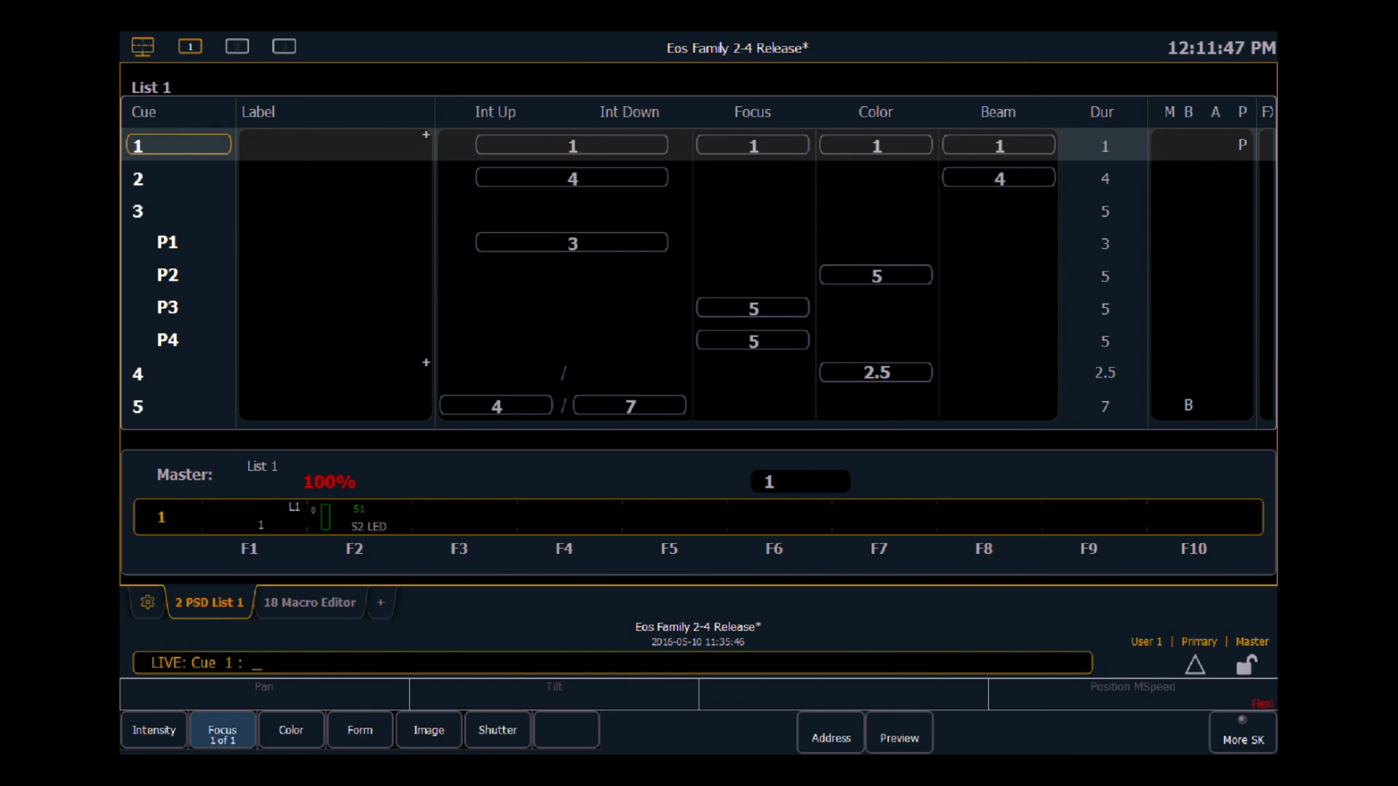
{"action": "key", "text": "F12"}
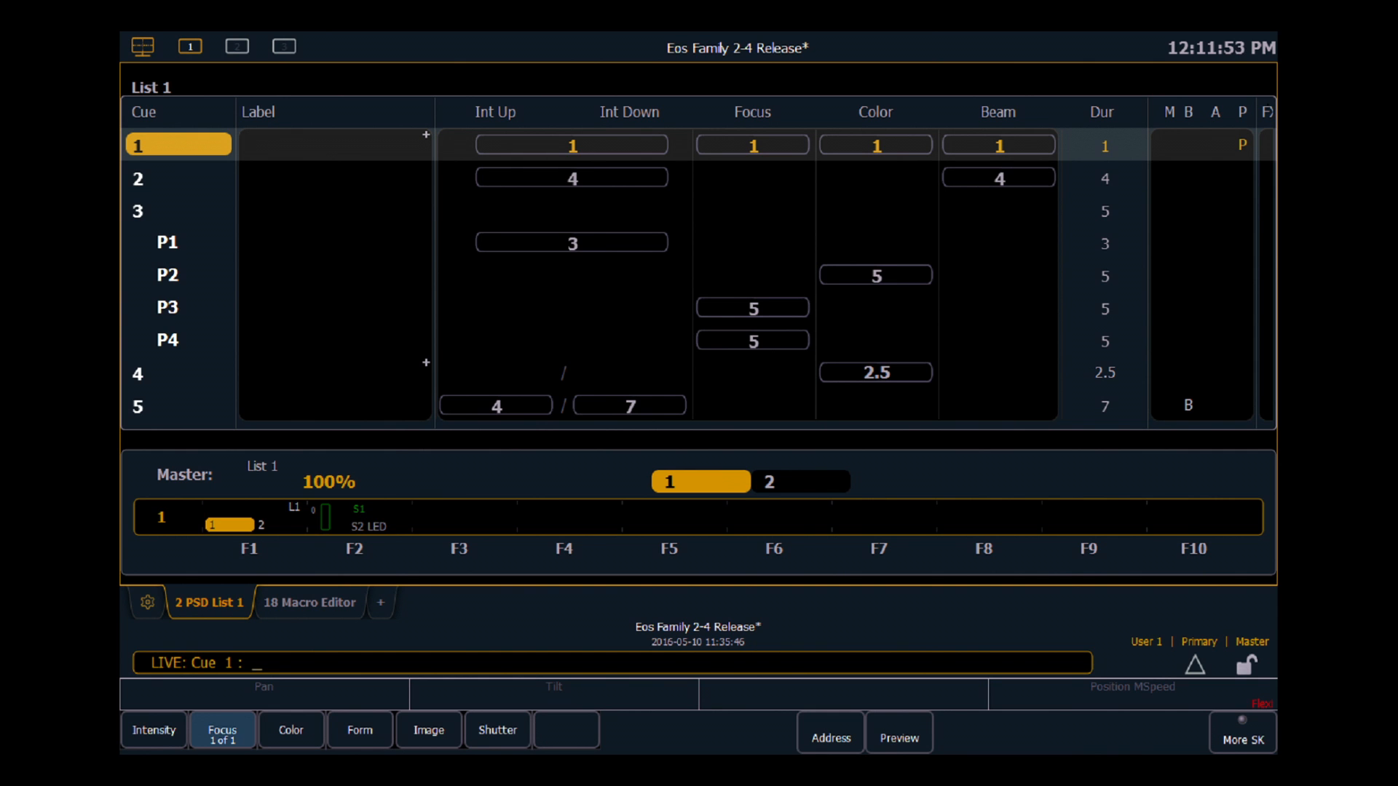
Step: Hide the fader ribbon in the PSD display while keeping the master playback status shown
{"action": "left_click", "coordinate": [147, 602]}
{"action": "left_click", "coordinate": [257, 557]}
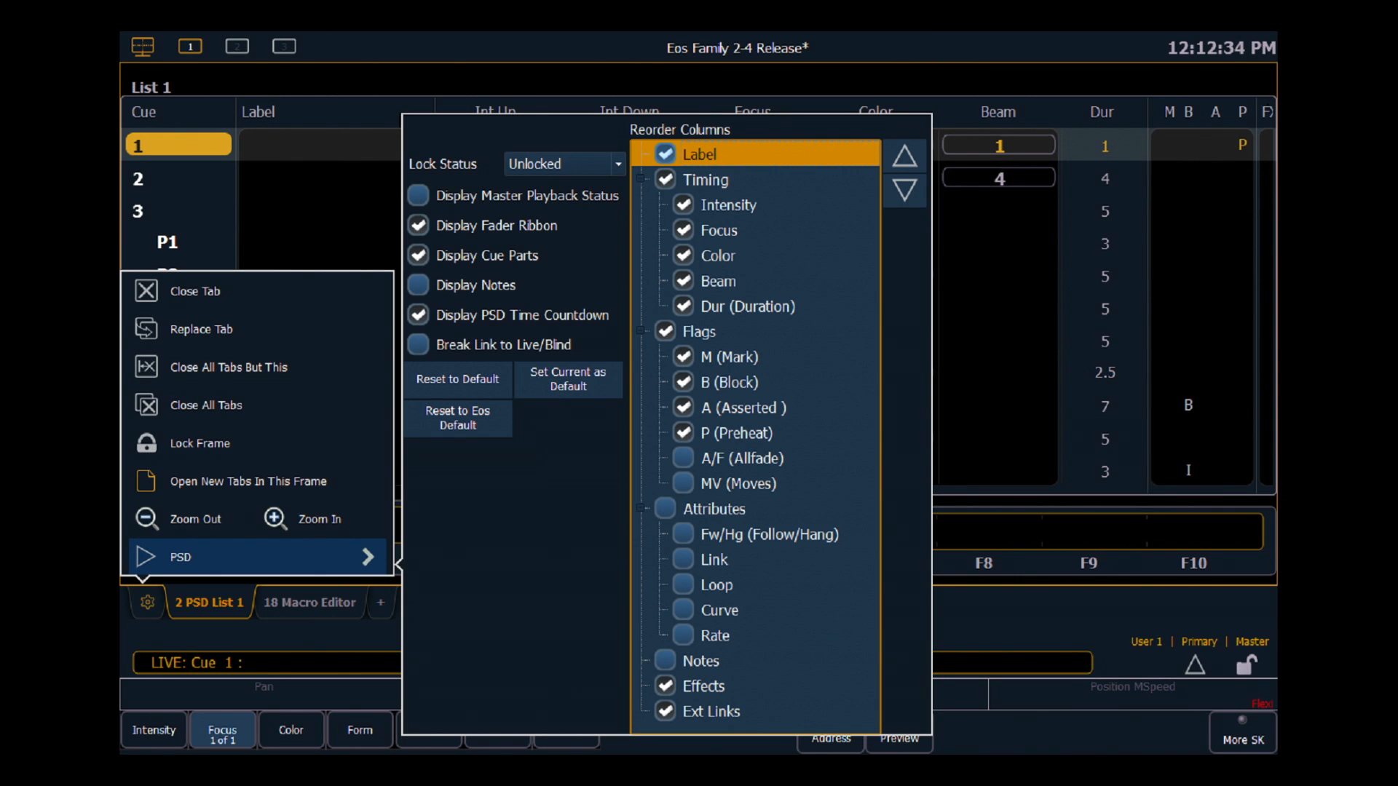
{"action": "key", "text": "Escape"}
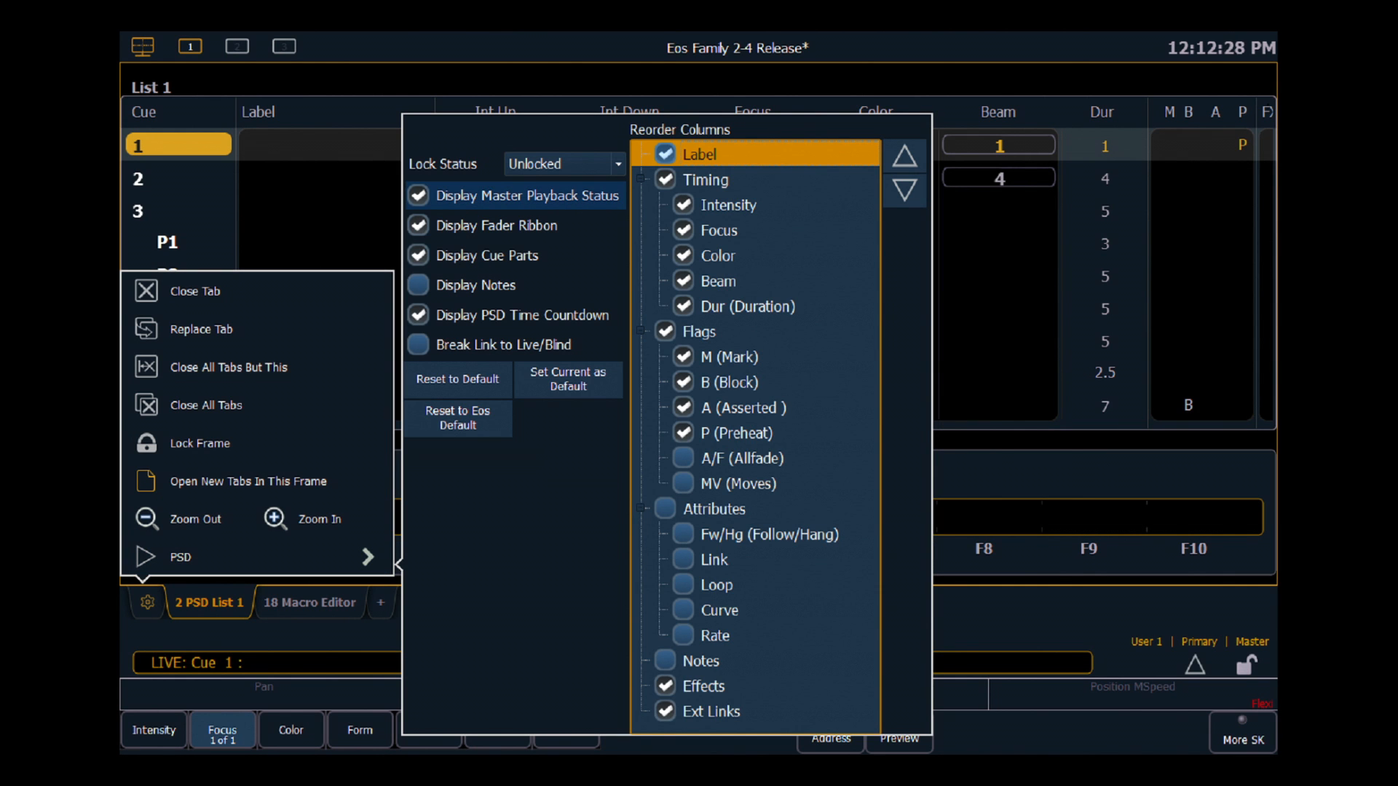
{"action": "left_click", "coordinate": [418, 225]}
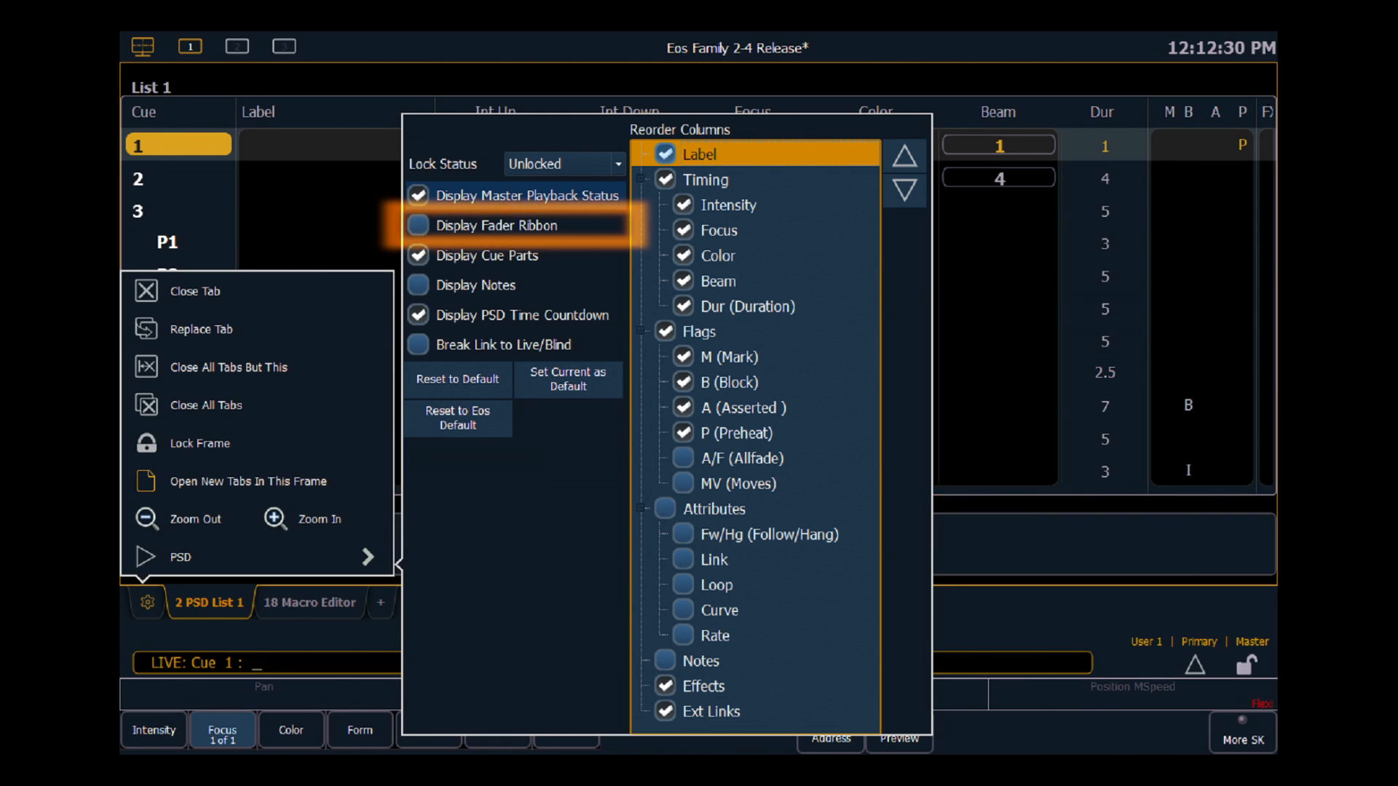
{"action": "key", "text": "Escape"}
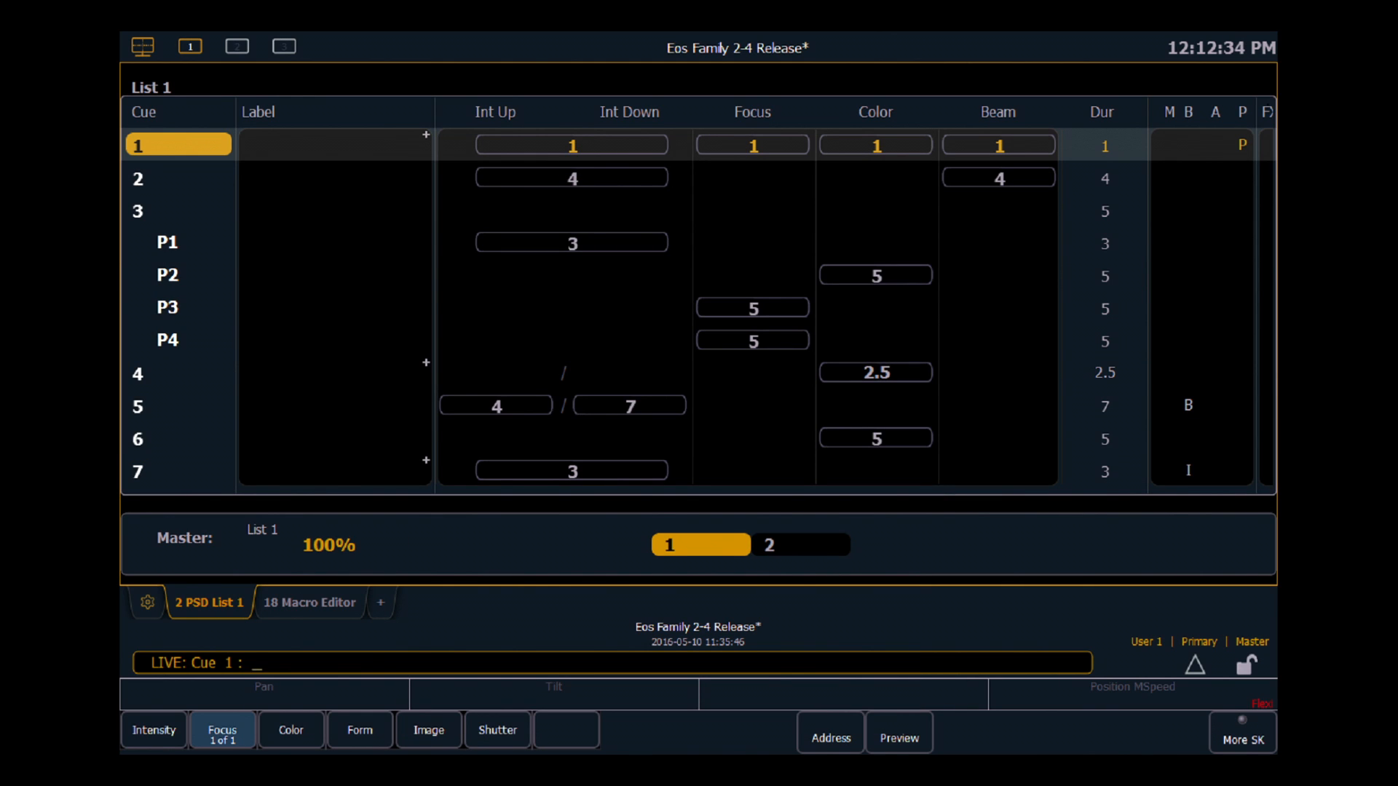
Step: Select cue 3 and turn off the display of cue parts in the PSD
{"action": "left_click", "coordinate": [148, 603]}
{"action": "left_click", "coordinate": [256, 557]}
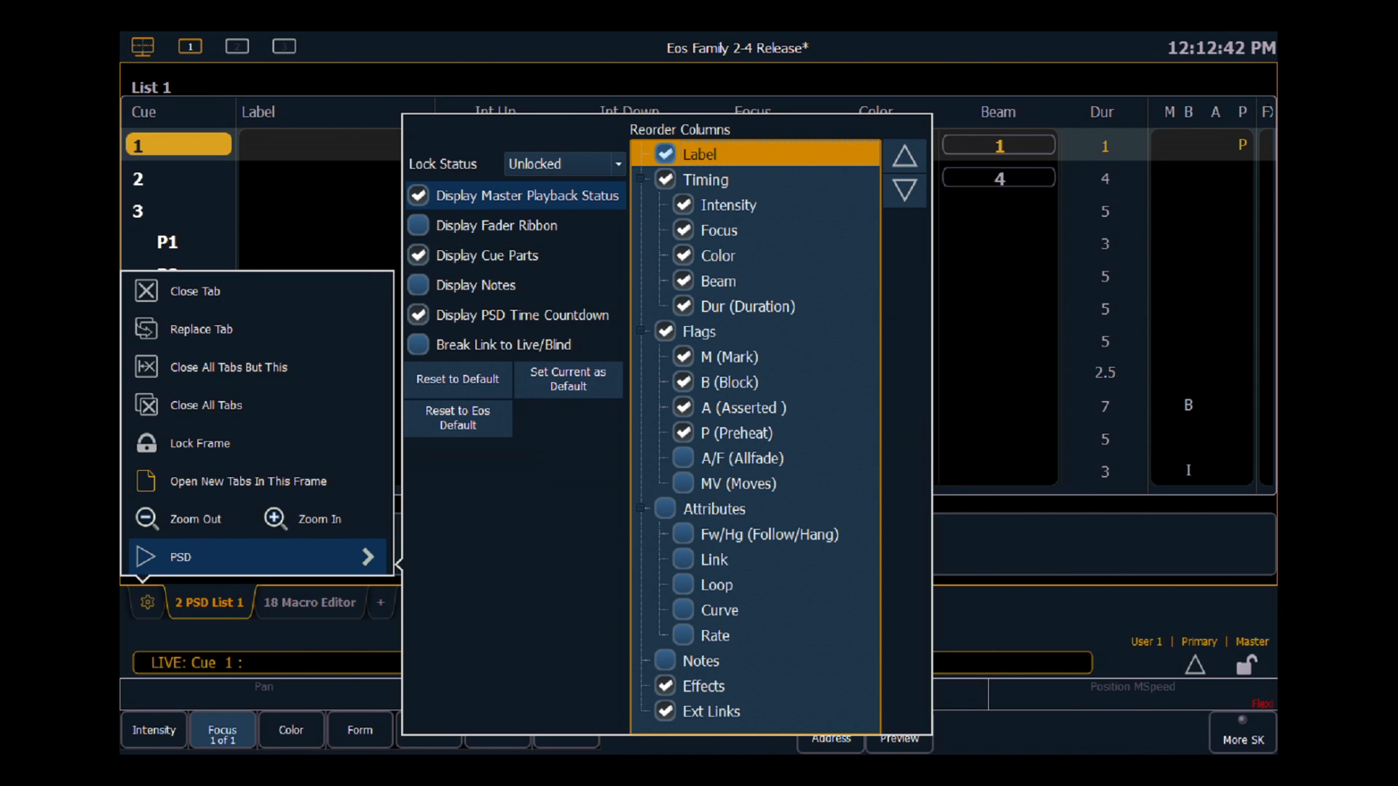
{"action": "left_click", "coordinate": [179, 211]}
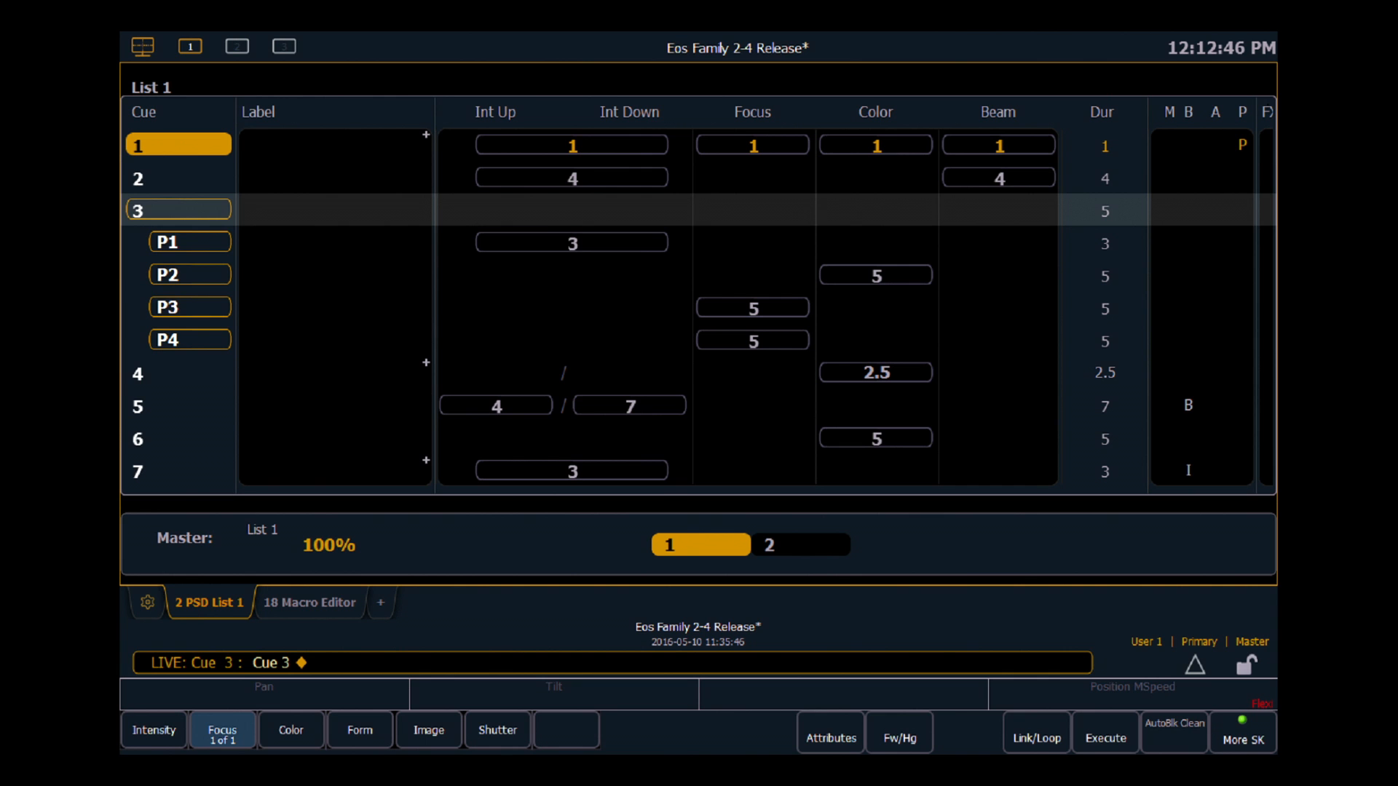
{"action": "left_click", "coordinate": [147, 602]}
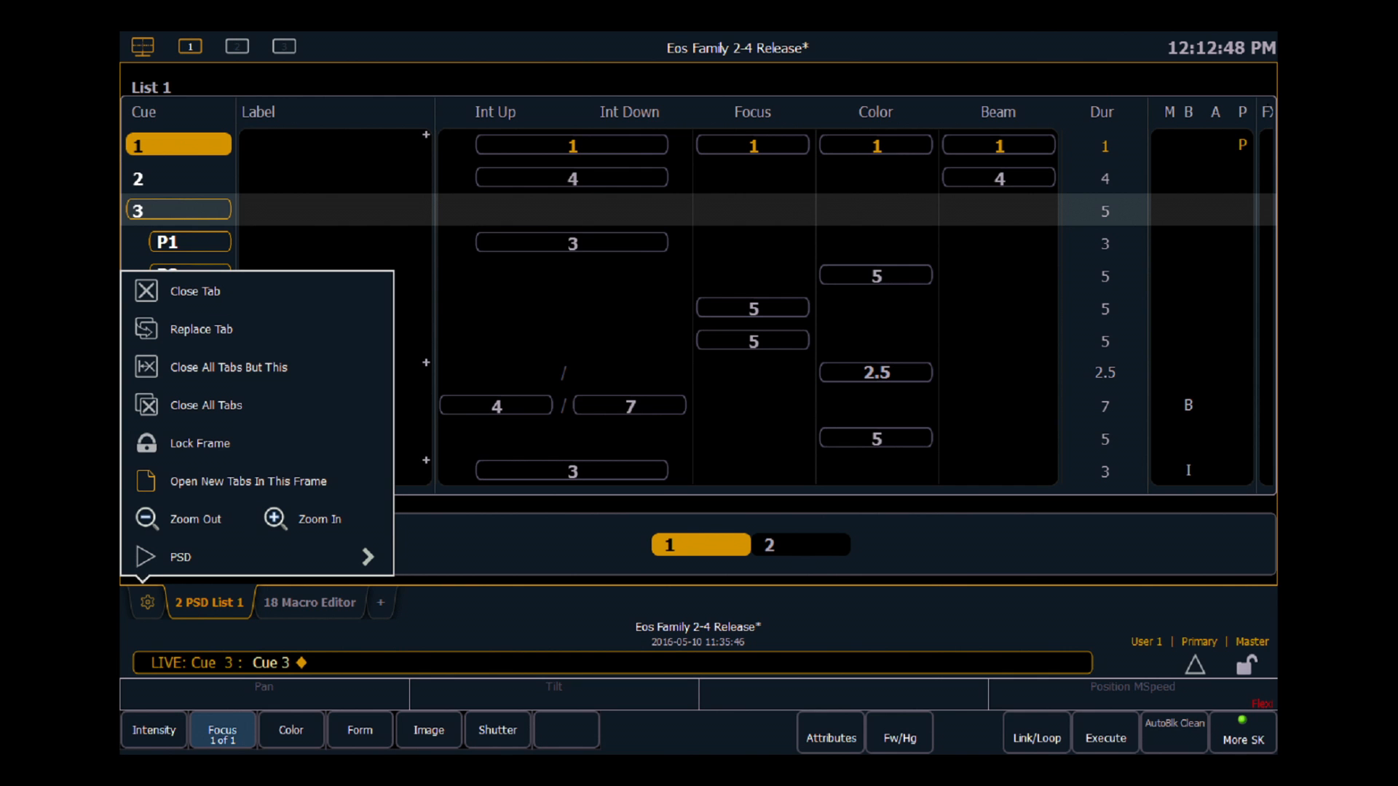
{"action": "left_click", "coordinate": [257, 557]}
{"action": "left_click", "coordinate": [418, 256]}
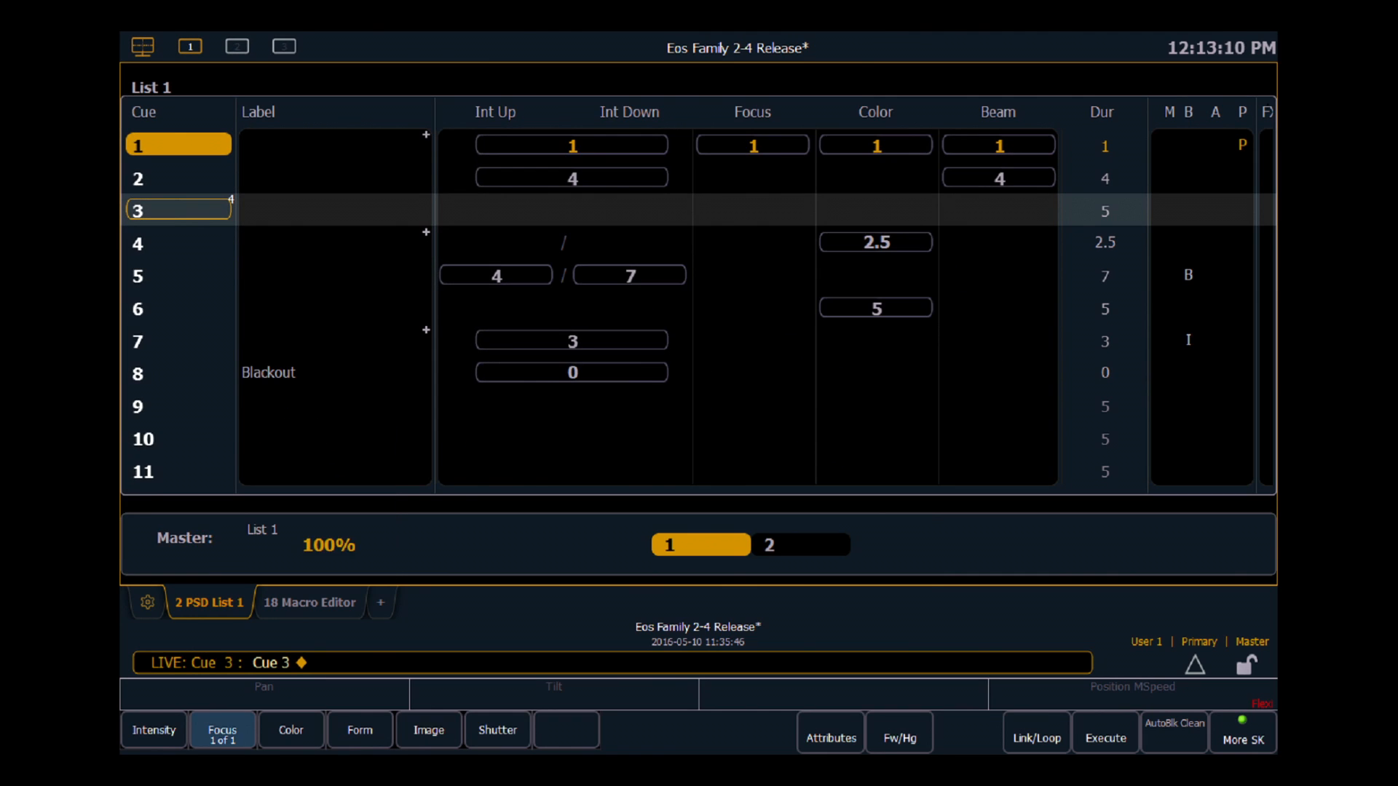
Step: Turn on the display of cue notes in the PSD and close the options
{"action": "left_click", "coordinate": [148, 603]}
{"action": "left_click", "coordinate": [257, 557]}
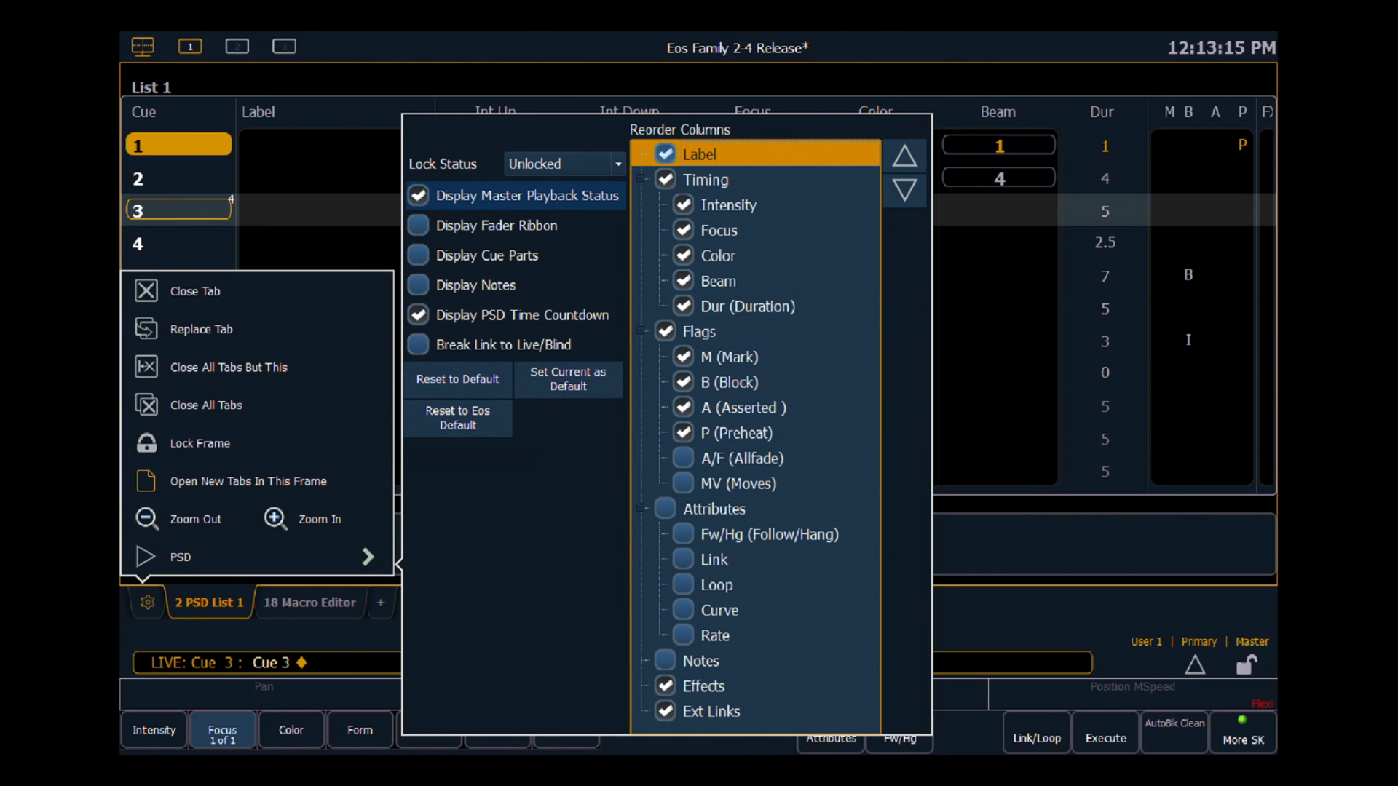
{"action": "left_click", "coordinate": [474, 285]}
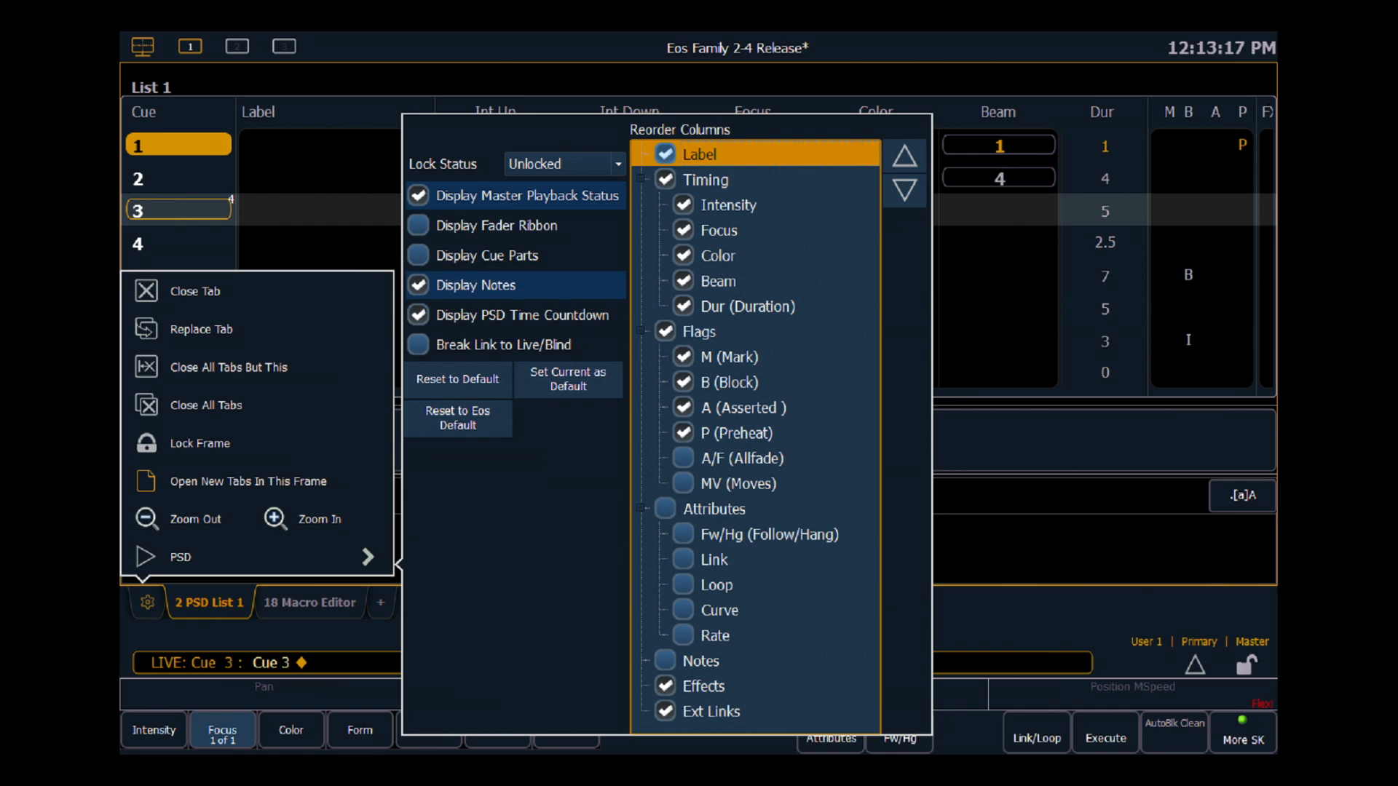
{"action": "key", "text": "Escape"}
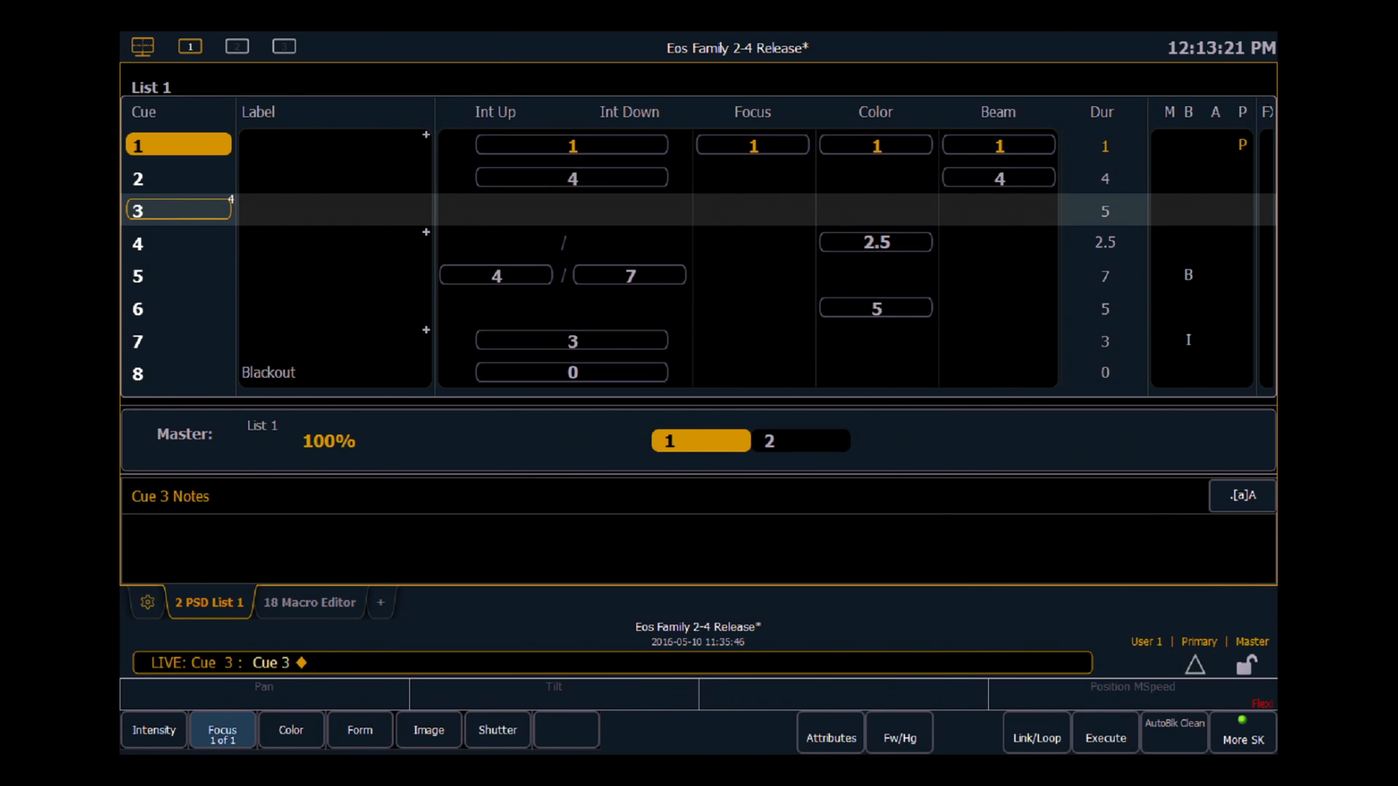
Step: Break the PSD's link to Live/Bind and set its lock status to List 1
{"action": "left_click", "coordinate": [147, 602]}
{"action": "left_click", "coordinate": [255, 557]}
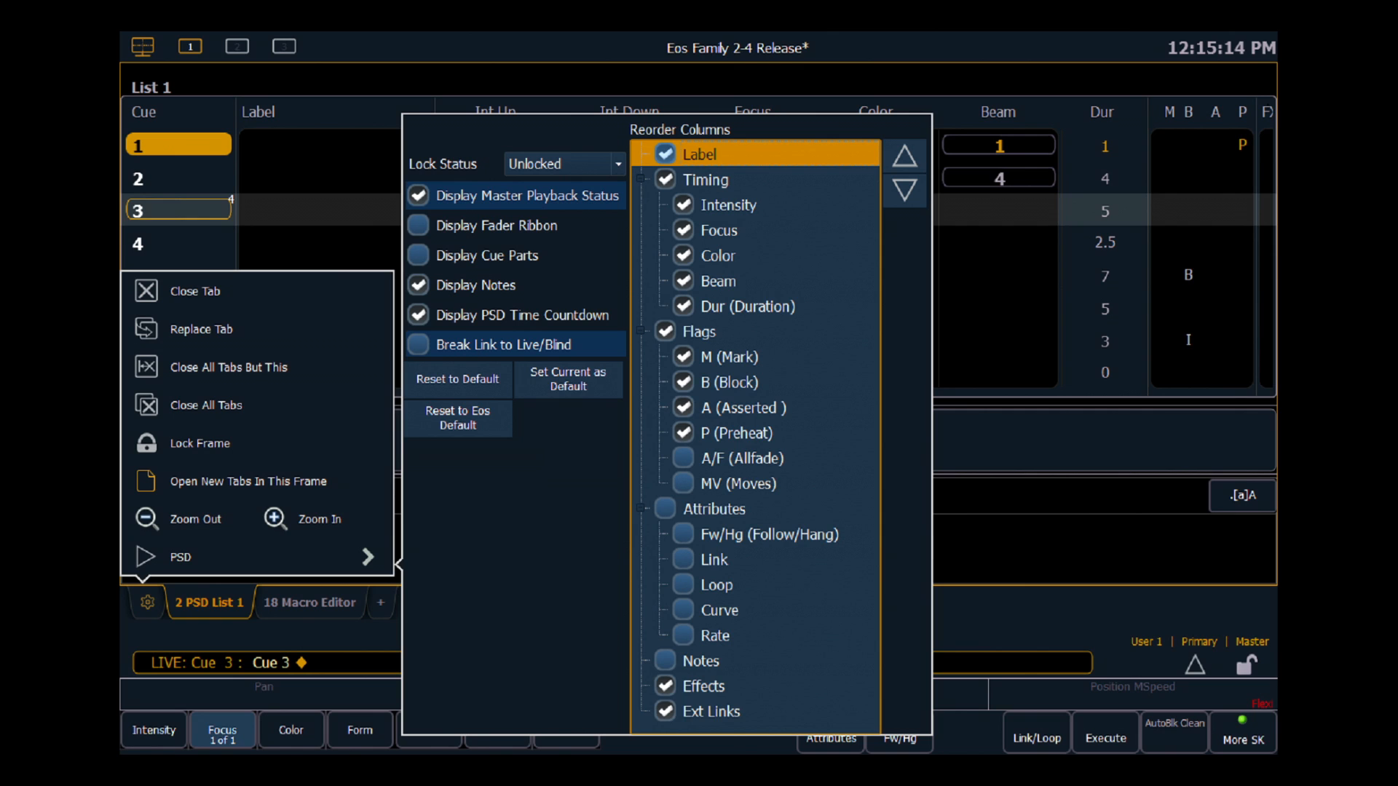
{"action": "left_click", "coordinate": [417, 345]}
{"action": "left_click", "coordinate": [564, 164]}
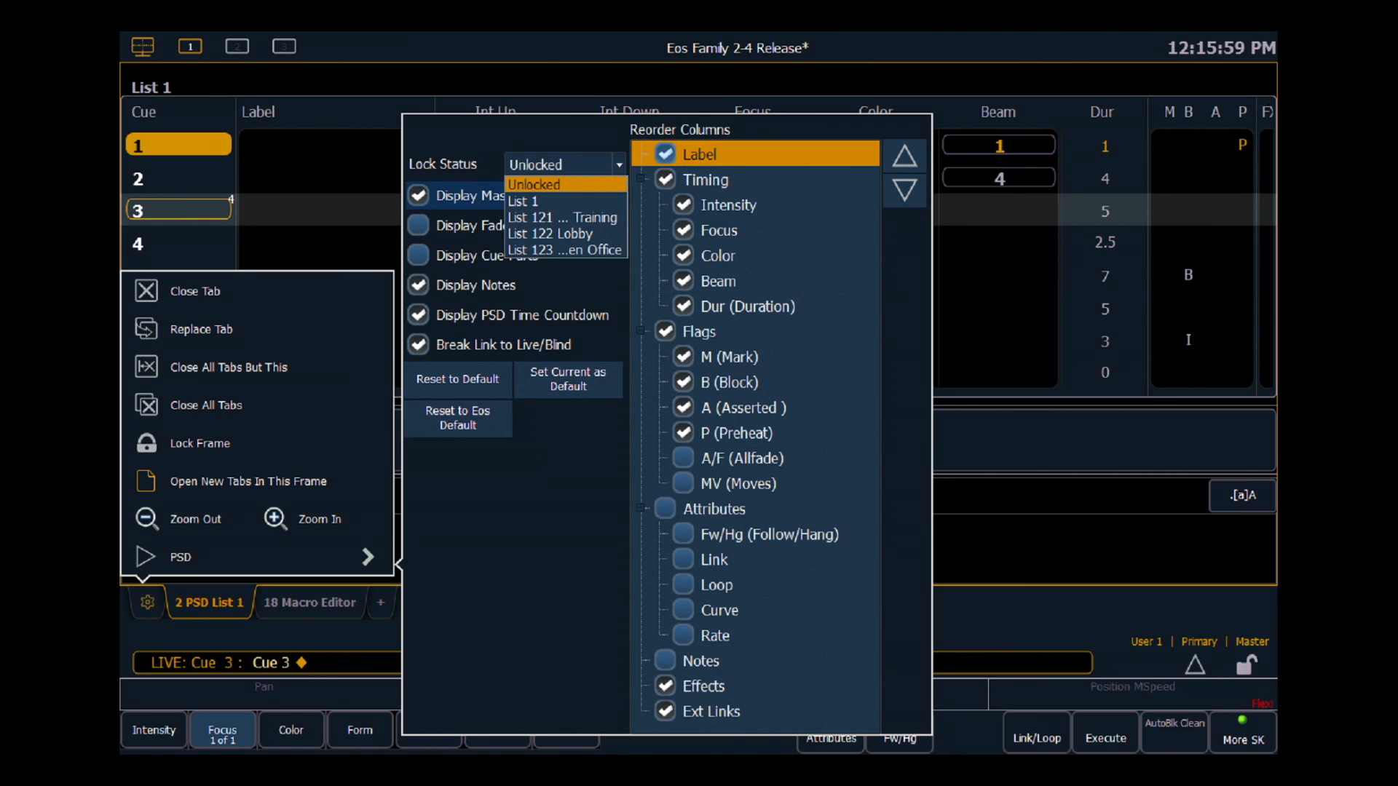
{"action": "left_click", "coordinate": [530, 201]}
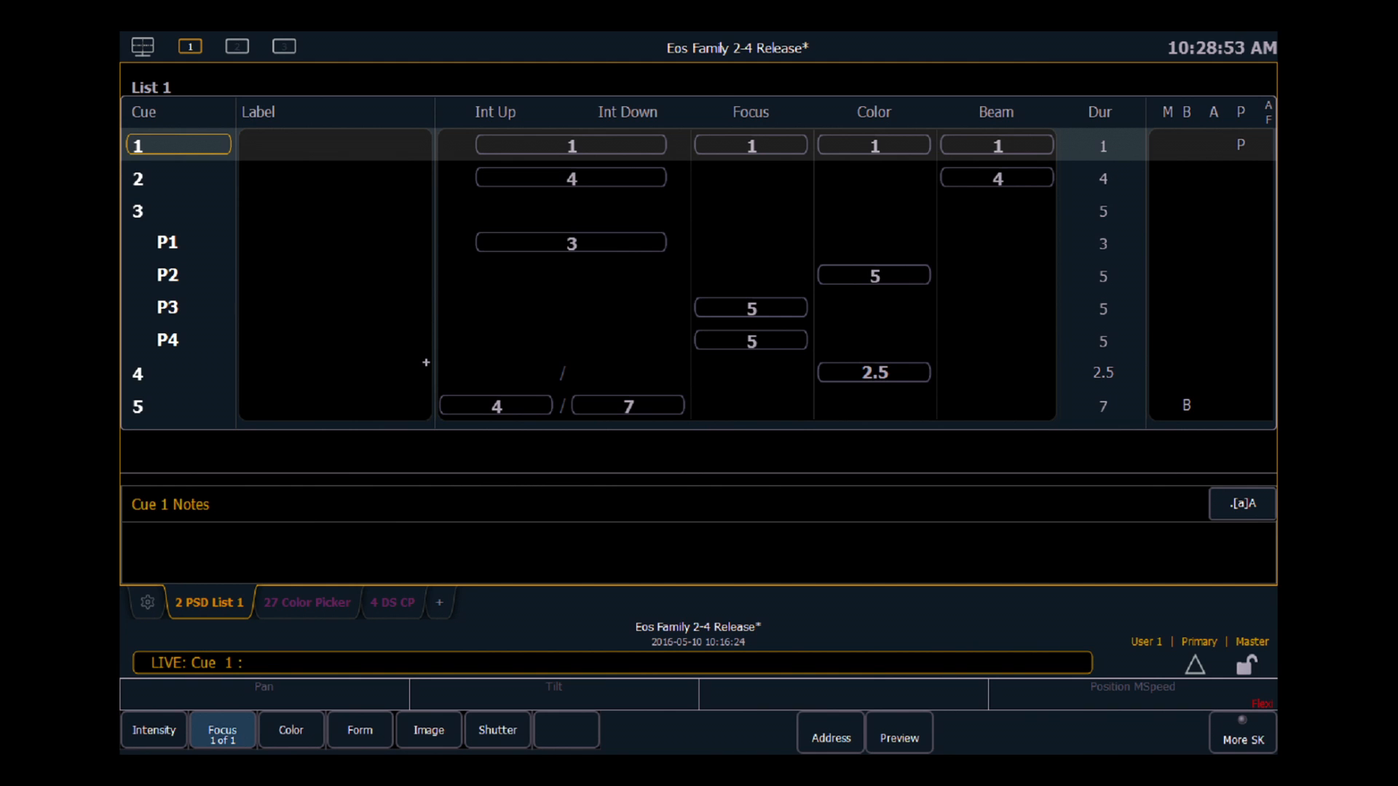
Step: View the note attached to cue 4 in the cue list and select that cue
{"action": "left_click", "coordinate": [426, 361]}
{"action": "mouse_move", "coordinate": [410, 364]}
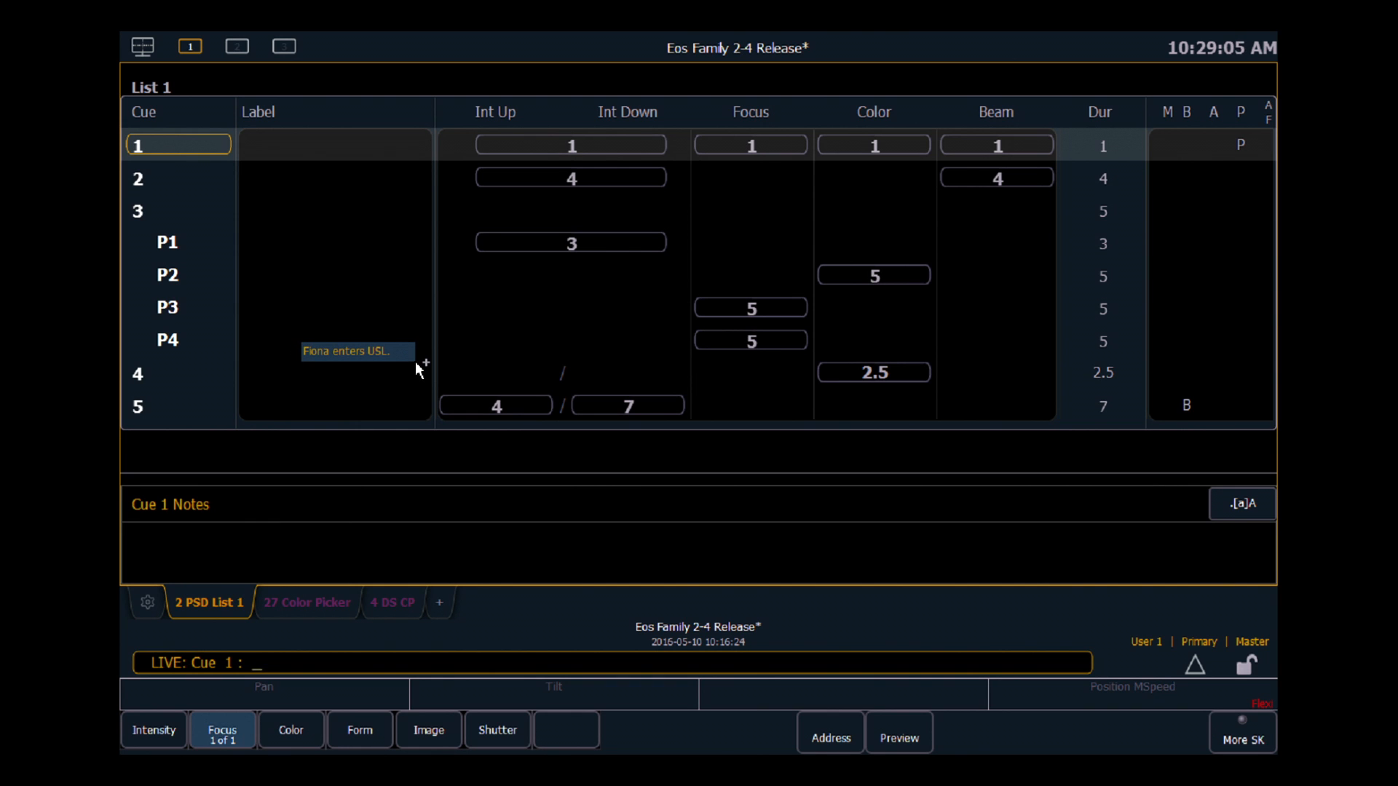
{"action": "key", "text": "Down"}
{"action": "key", "text": "Down"}
{"action": "key", "text": "Down"}
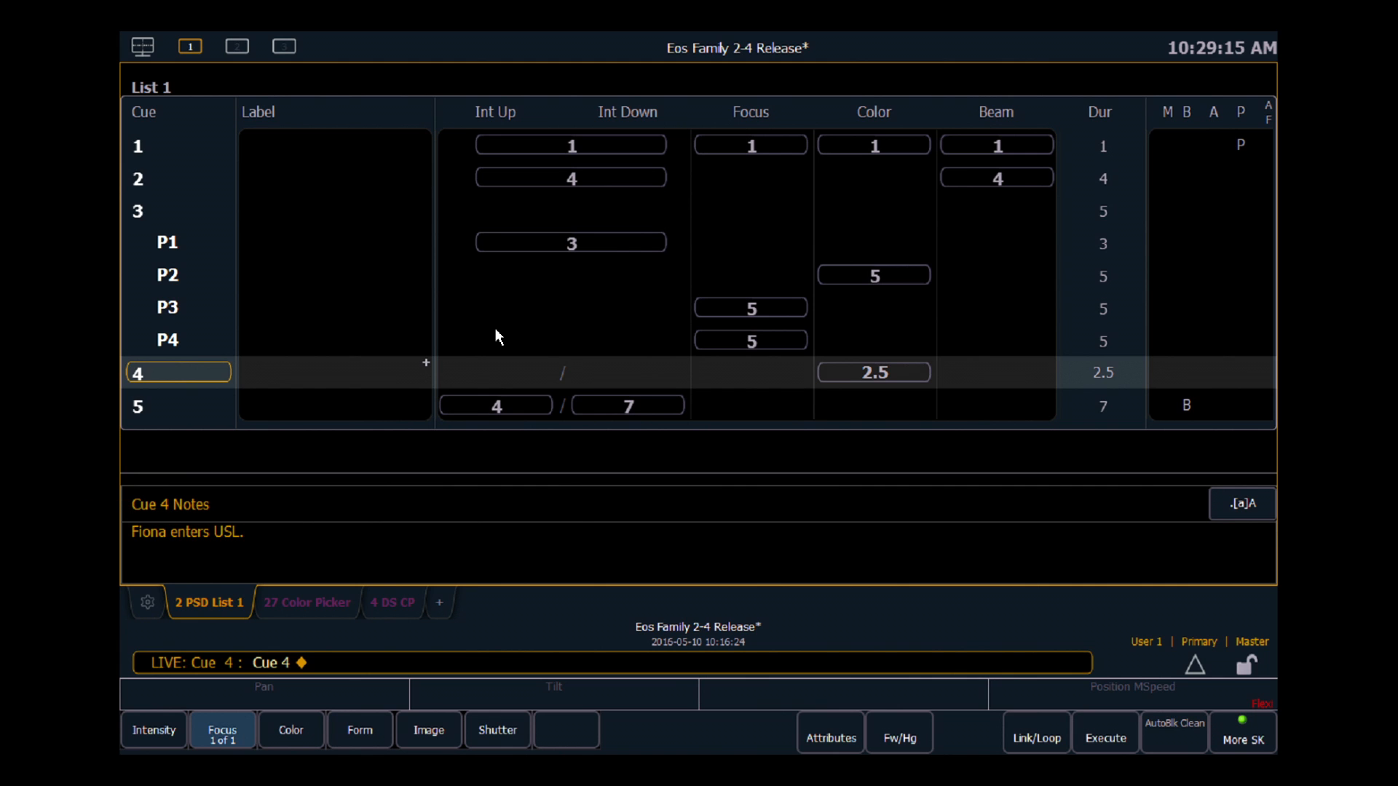
Step: Try the smaller text size for the cue notes and restore the larger size
{"action": "left_click", "coordinate": [1241, 506]}
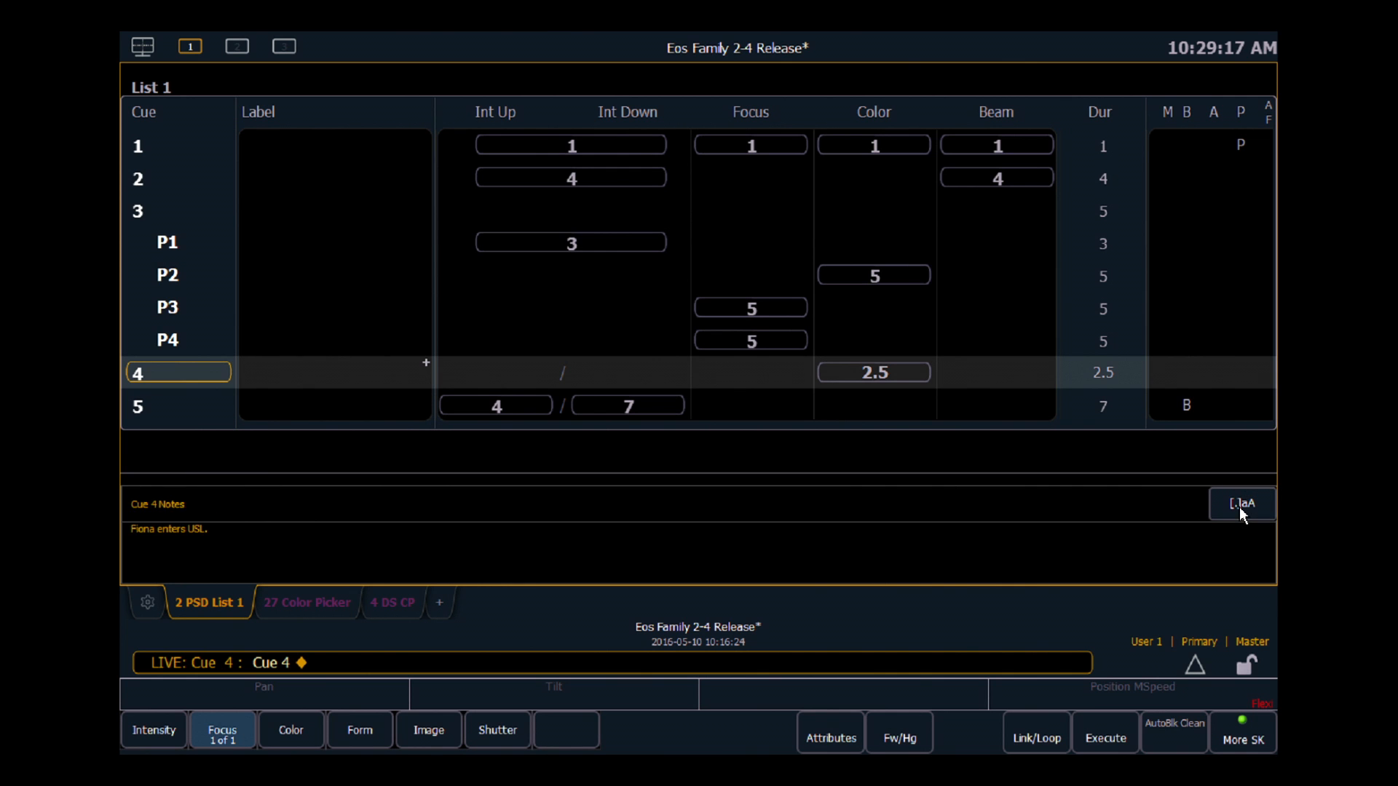
{"action": "left_click", "coordinate": [1236, 503]}
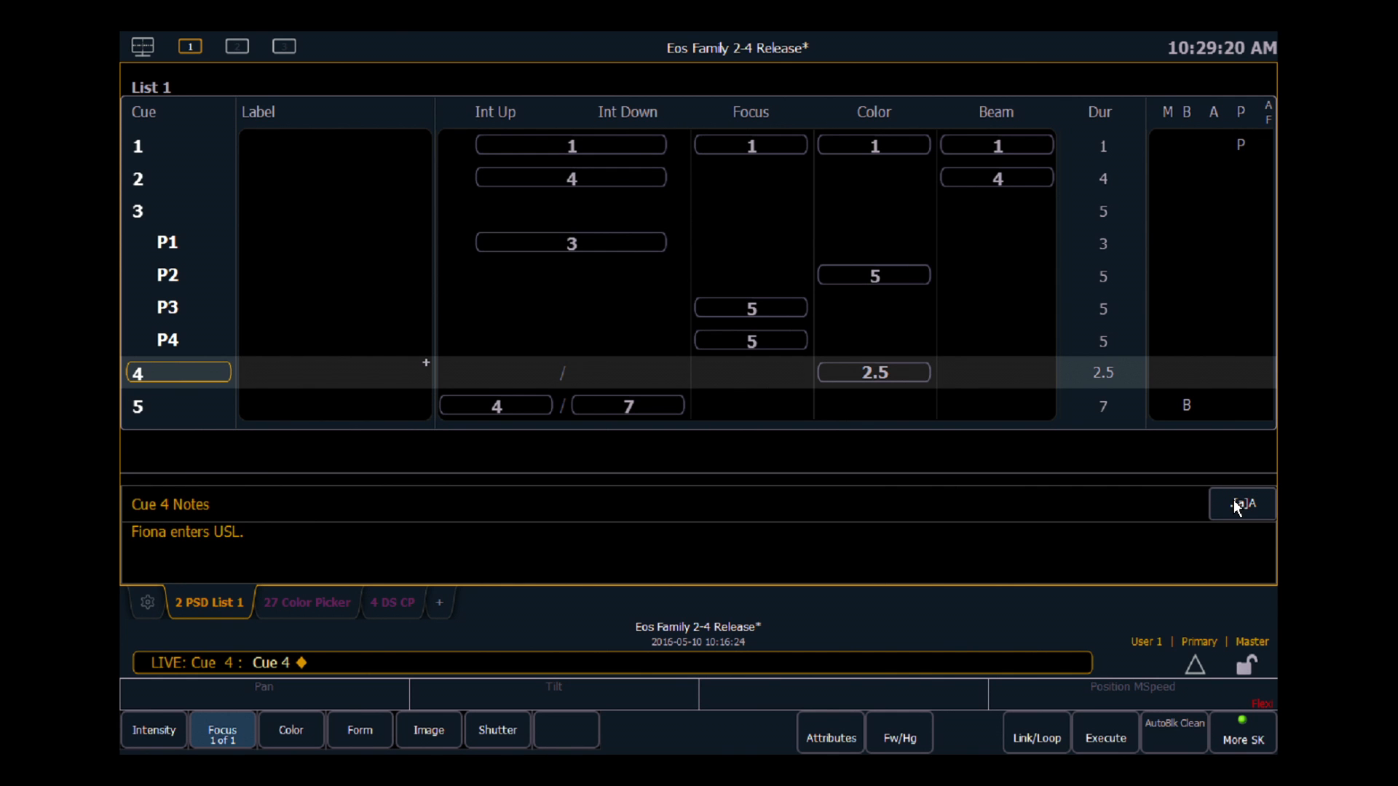
Step: Add the note "top of show" to cue 1
{"action": "key", "text": "q"}
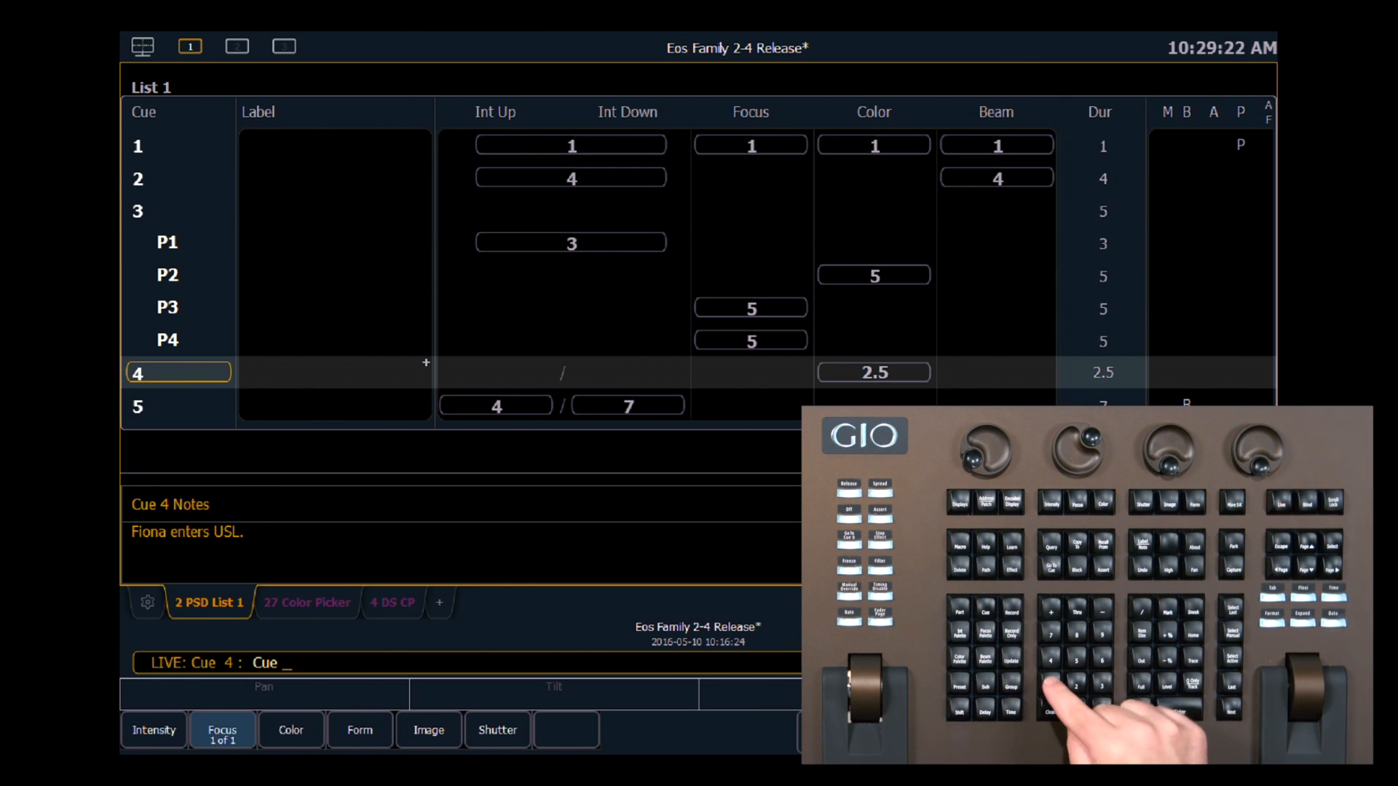
{"action": "key", "text": "1"}
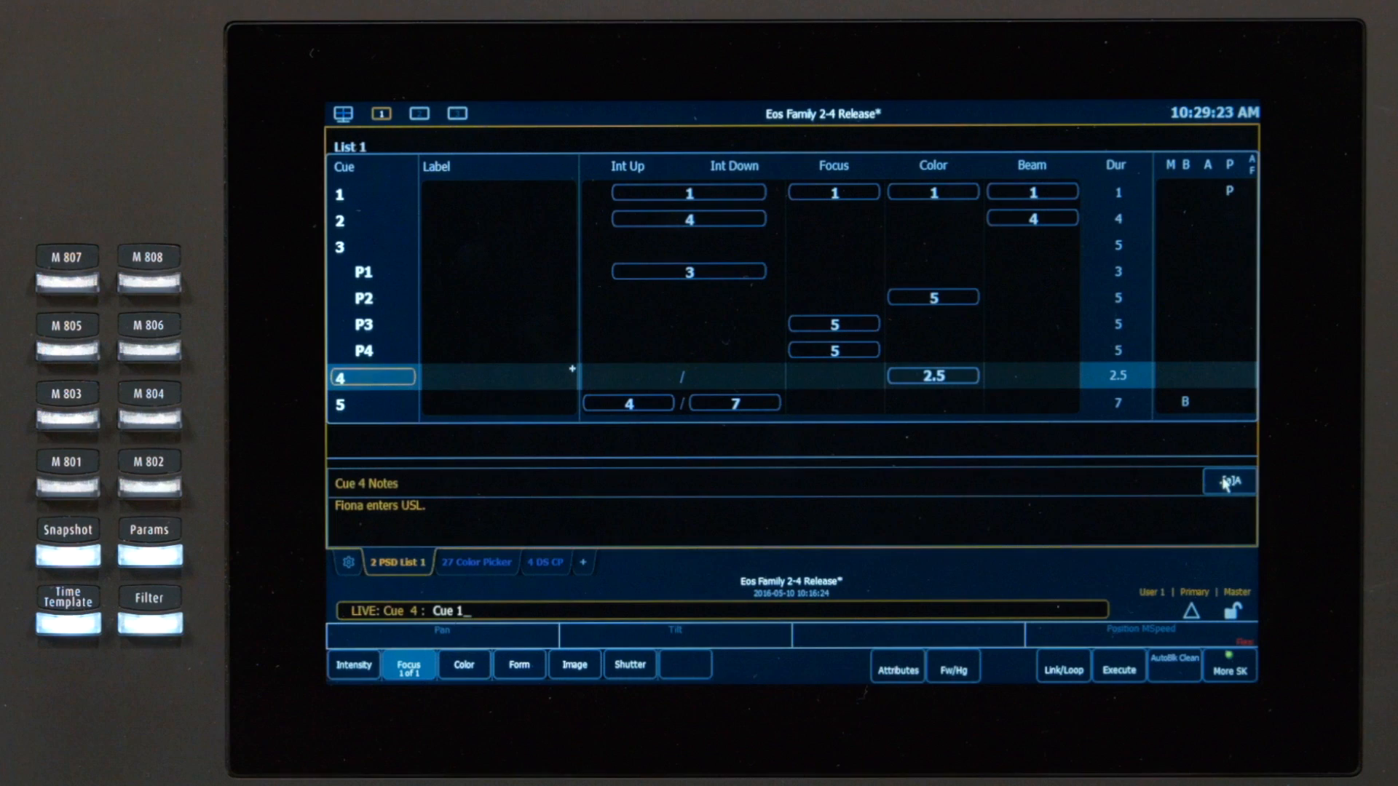
{"action": "left_click", "coordinate": [920, 659]}
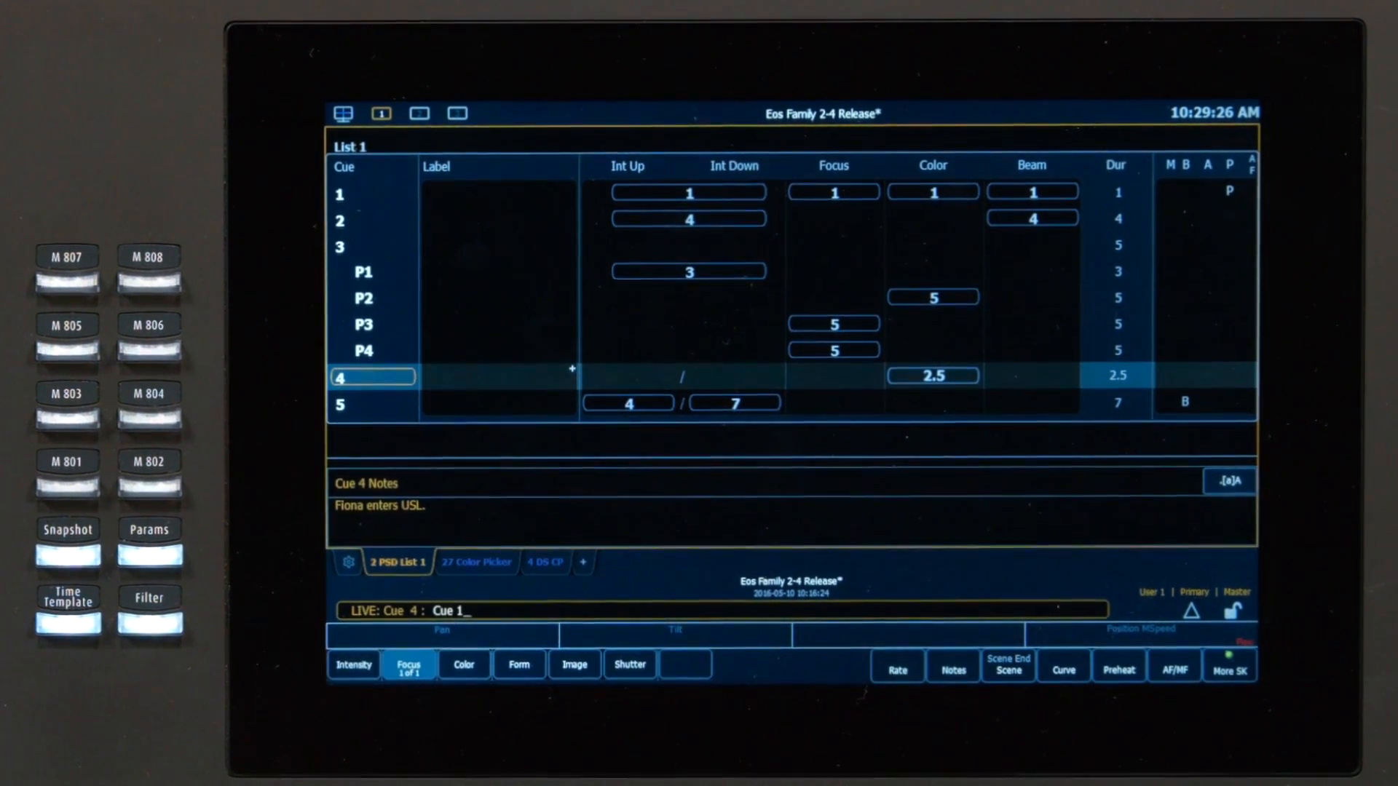
{"action": "left_click", "coordinate": [953, 668]}
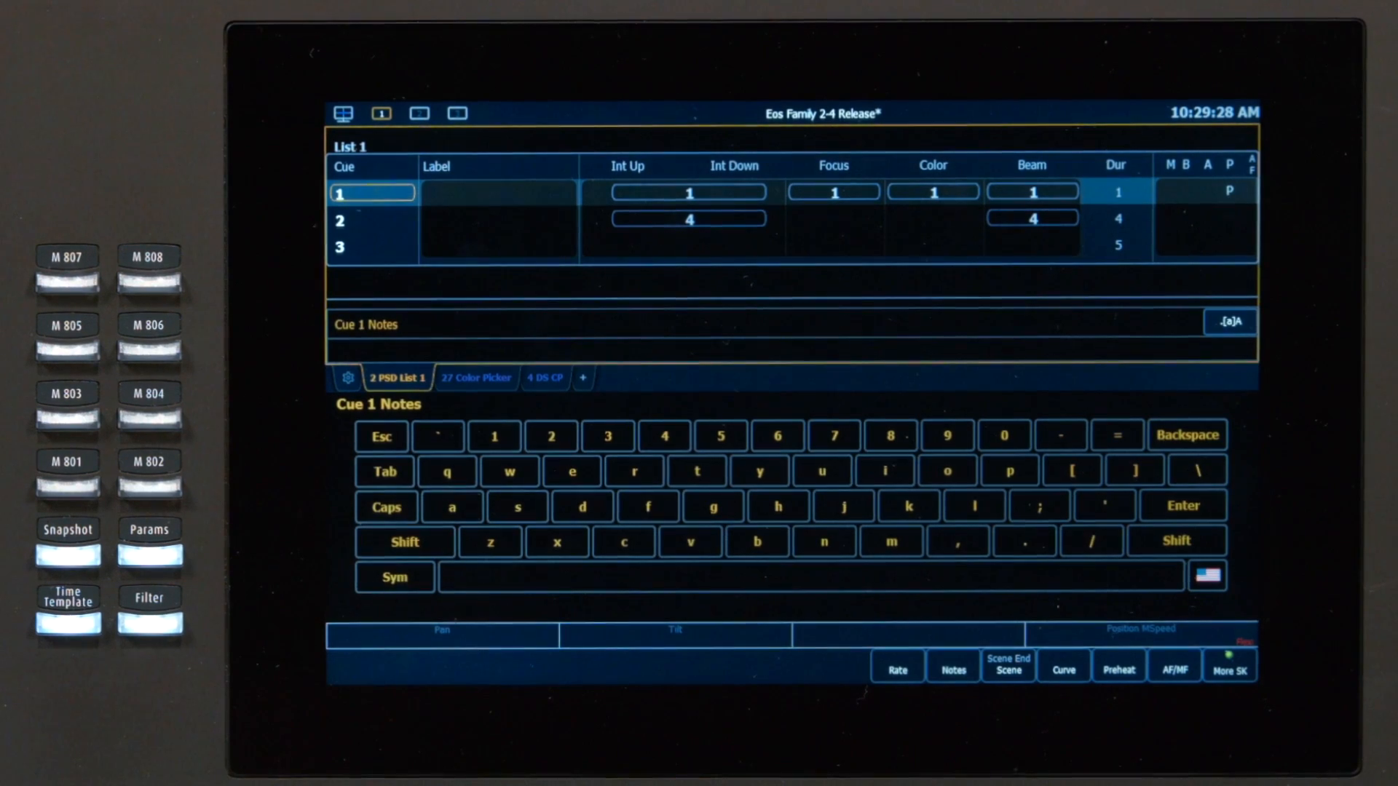
{"action": "type", "text": "to"}
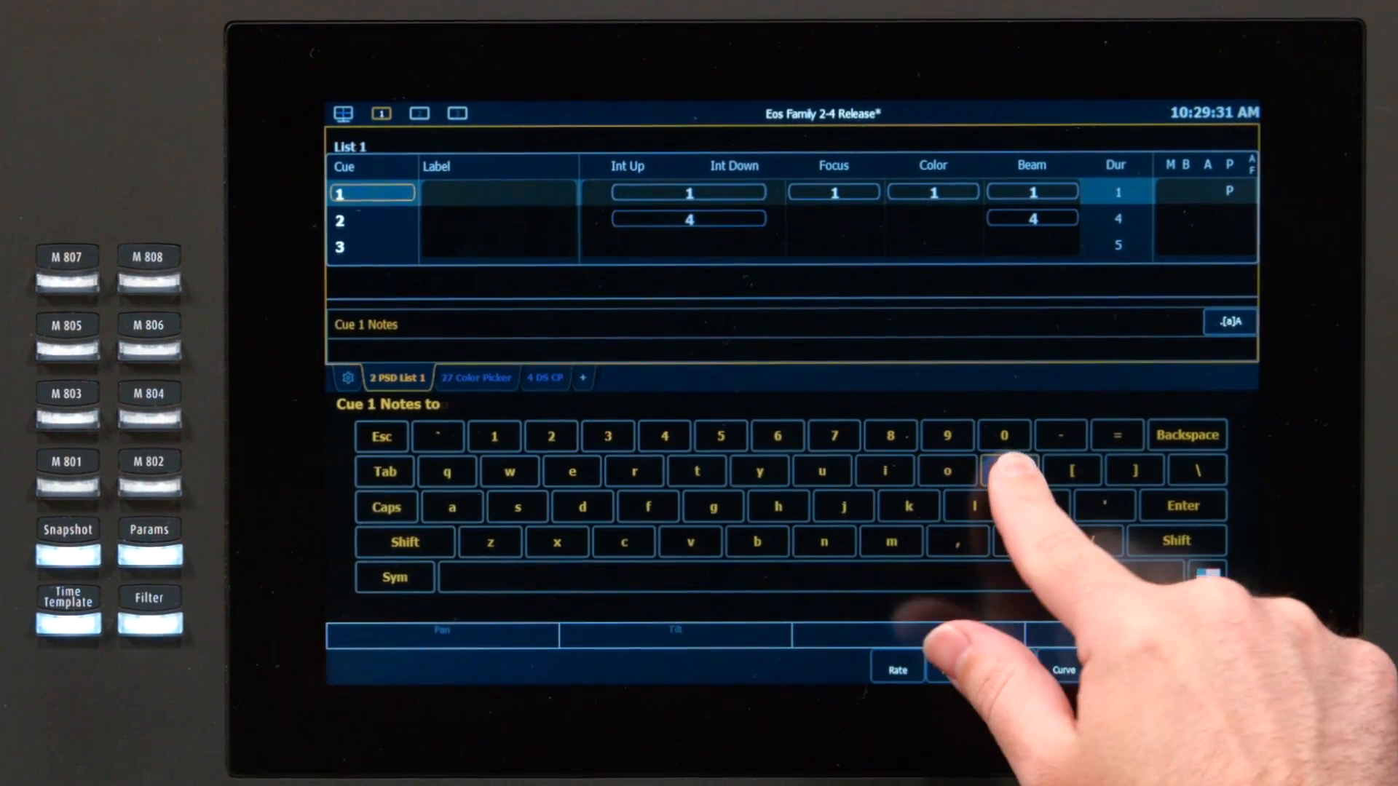
{"action": "type", "text": "p of"}
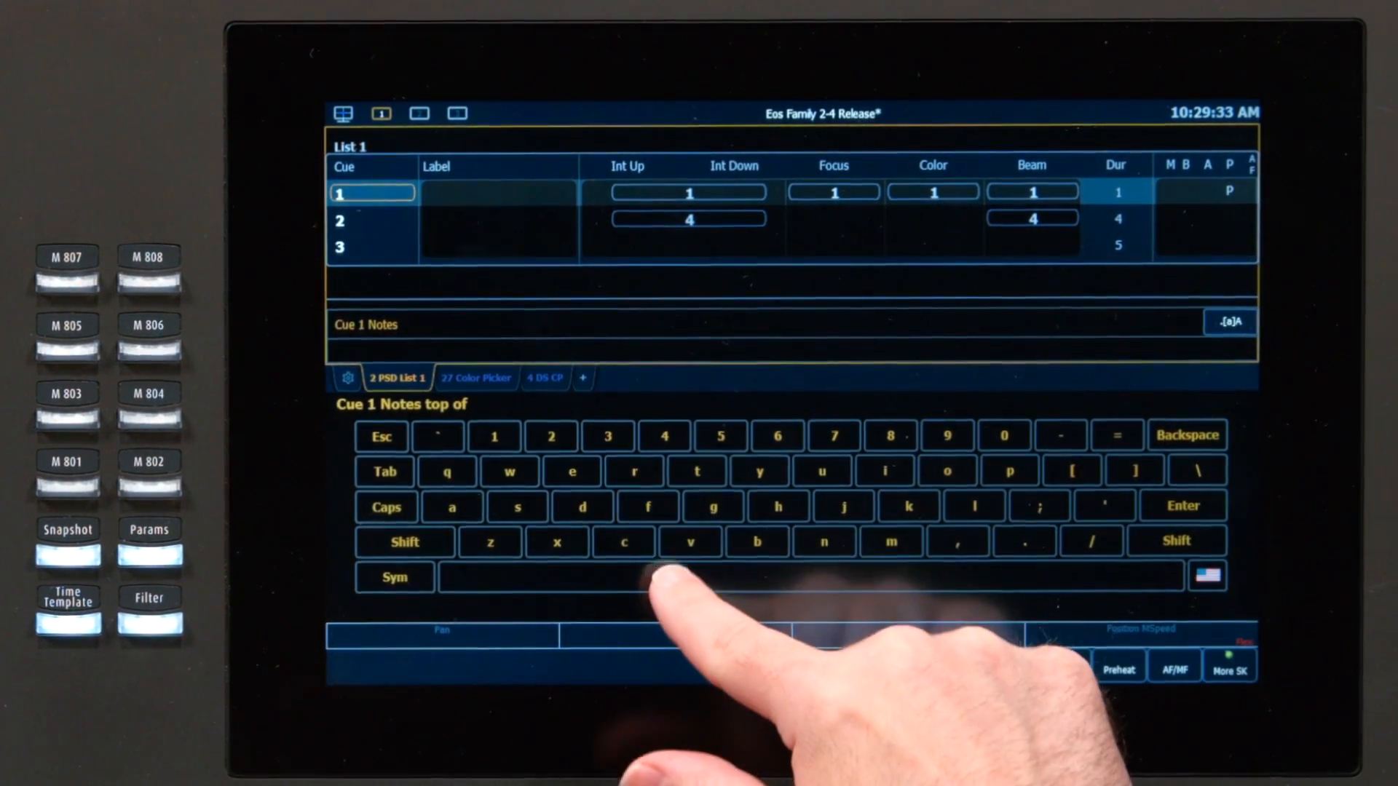
{"action": "type", "text": " sho"}
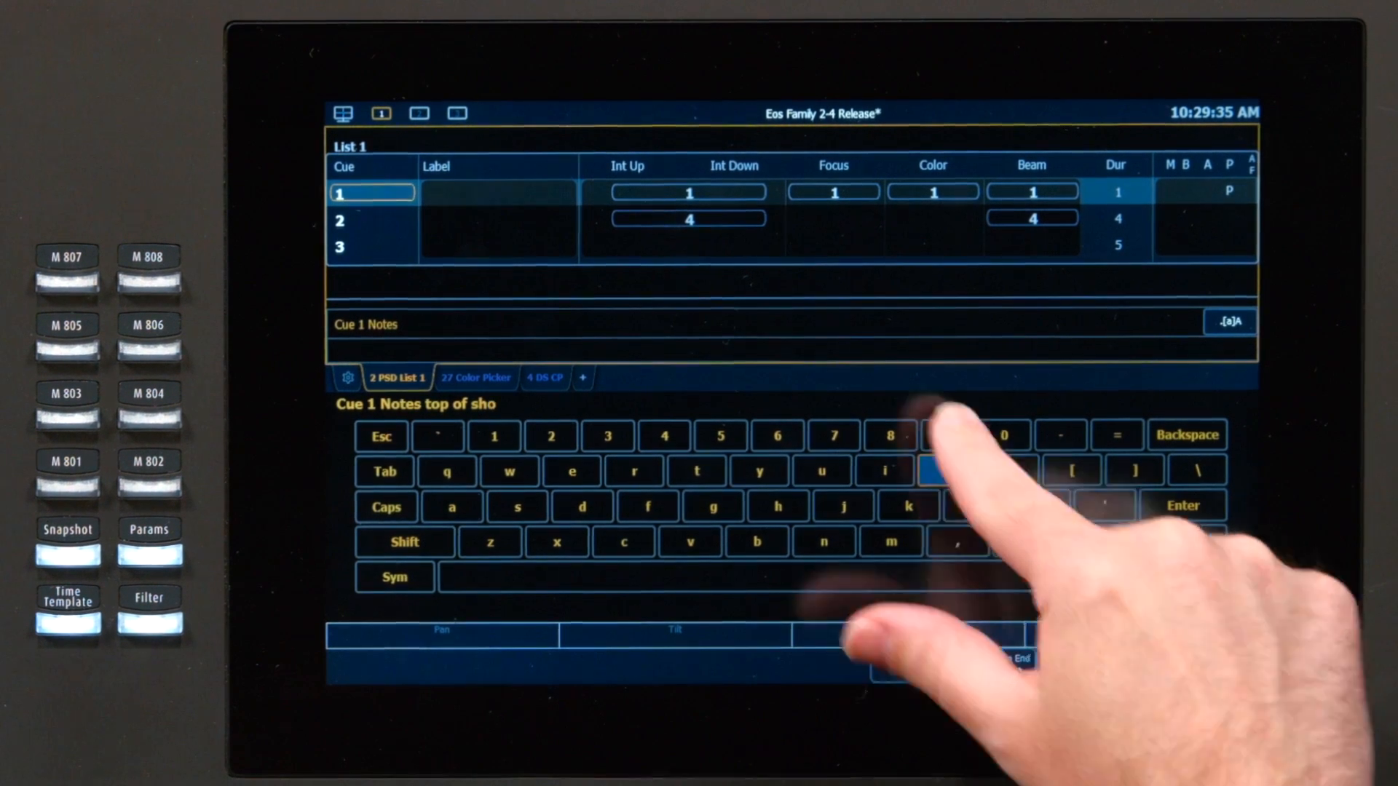
{"action": "type", "text": "w"}
{"action": "key", "text": "Return"}
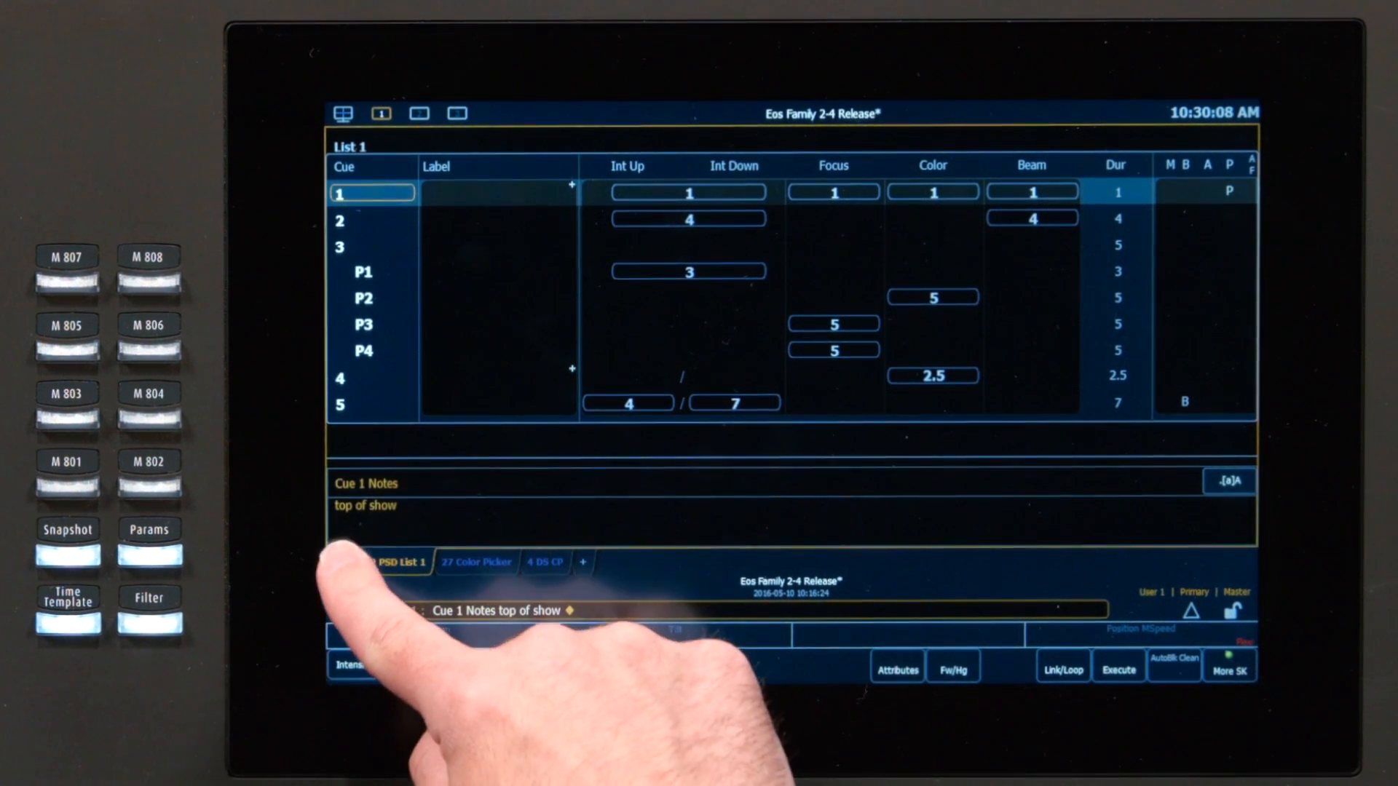
Step: Enable the Notes column in the PSD, move it ahead of Flags and close the options
{"action": "left_click", "coordinate": [348, 562]}
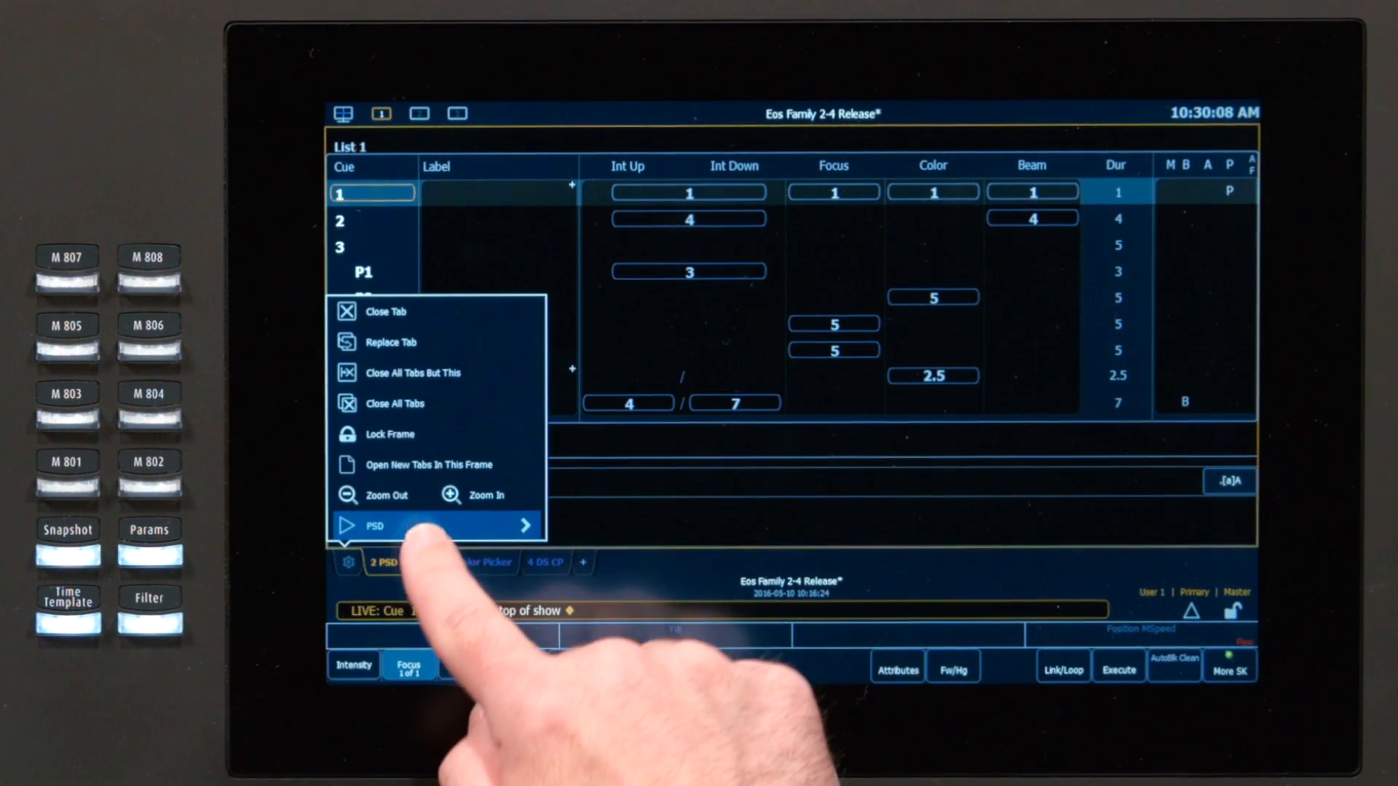
{"action": "left_click", "coordinate": [502, 526]}
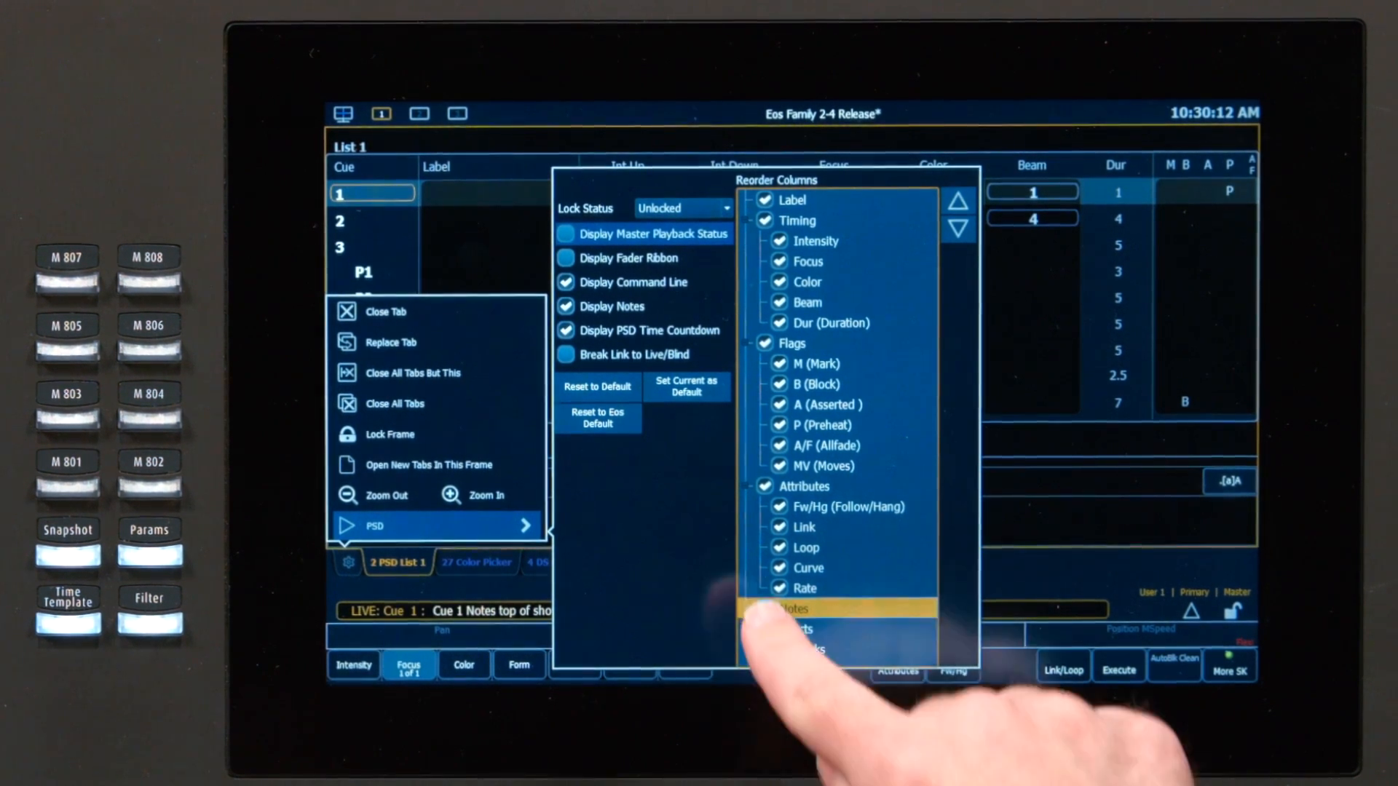
{"action": "left_click", "coordinate": [764, 608]}
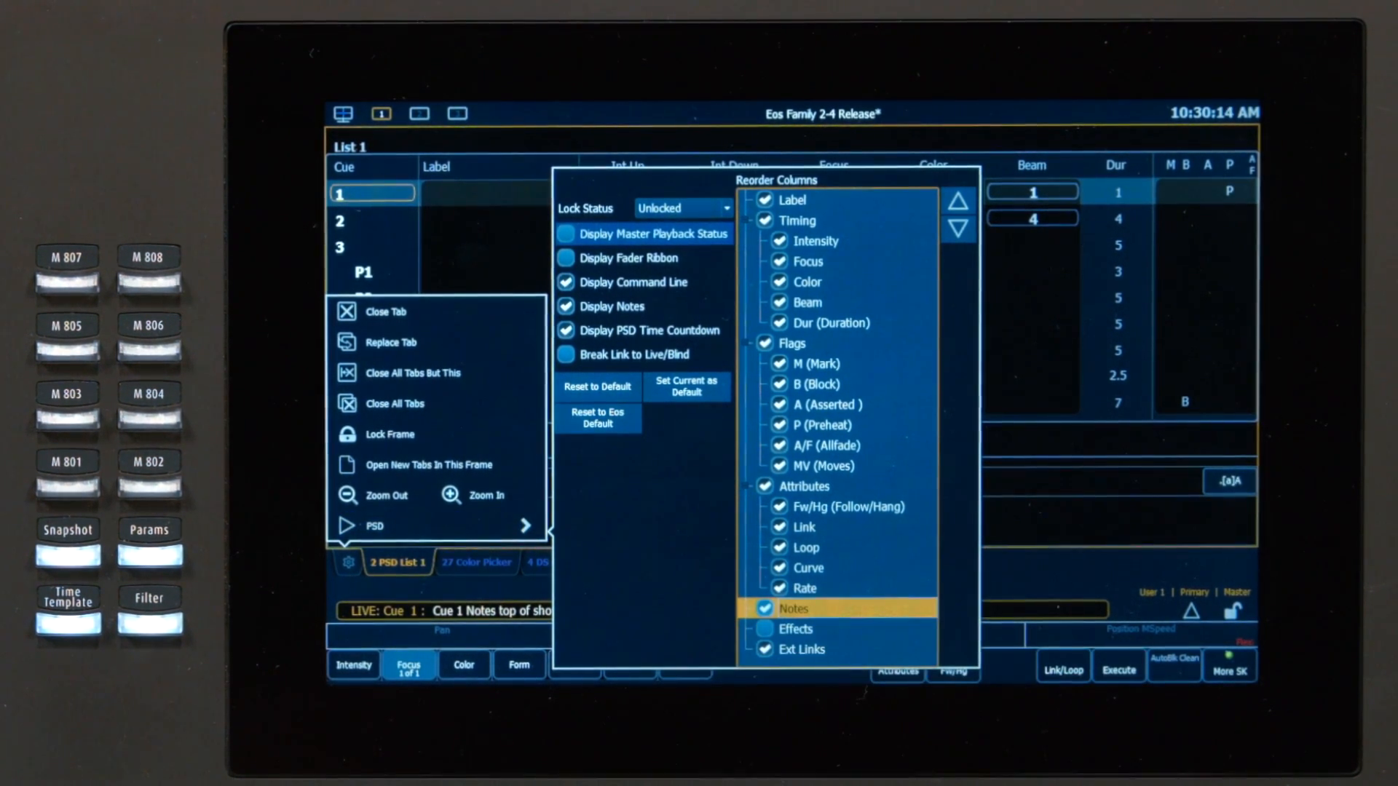
{"action": "left_click", "coordinate": [955, 195]}
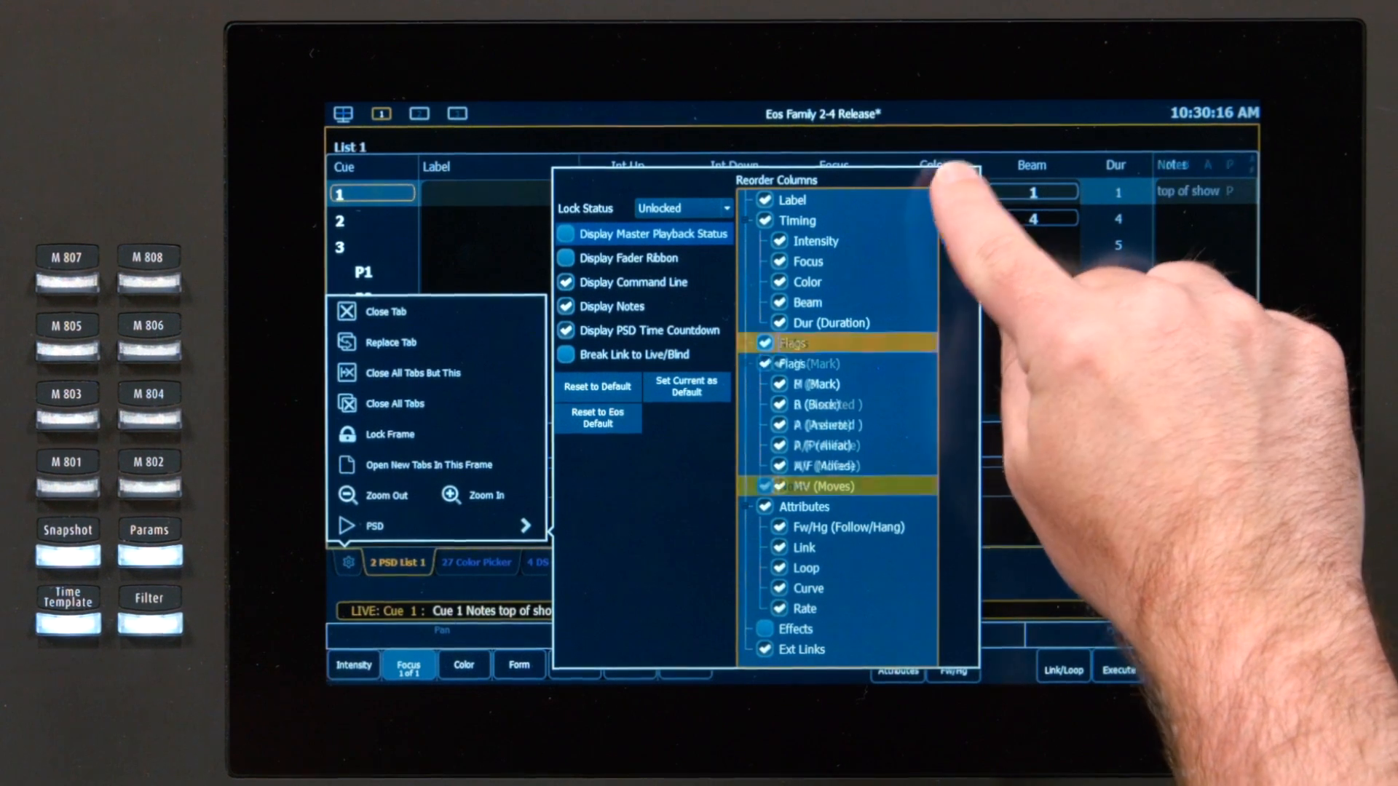
{"action": "key", "text": "Escape"}
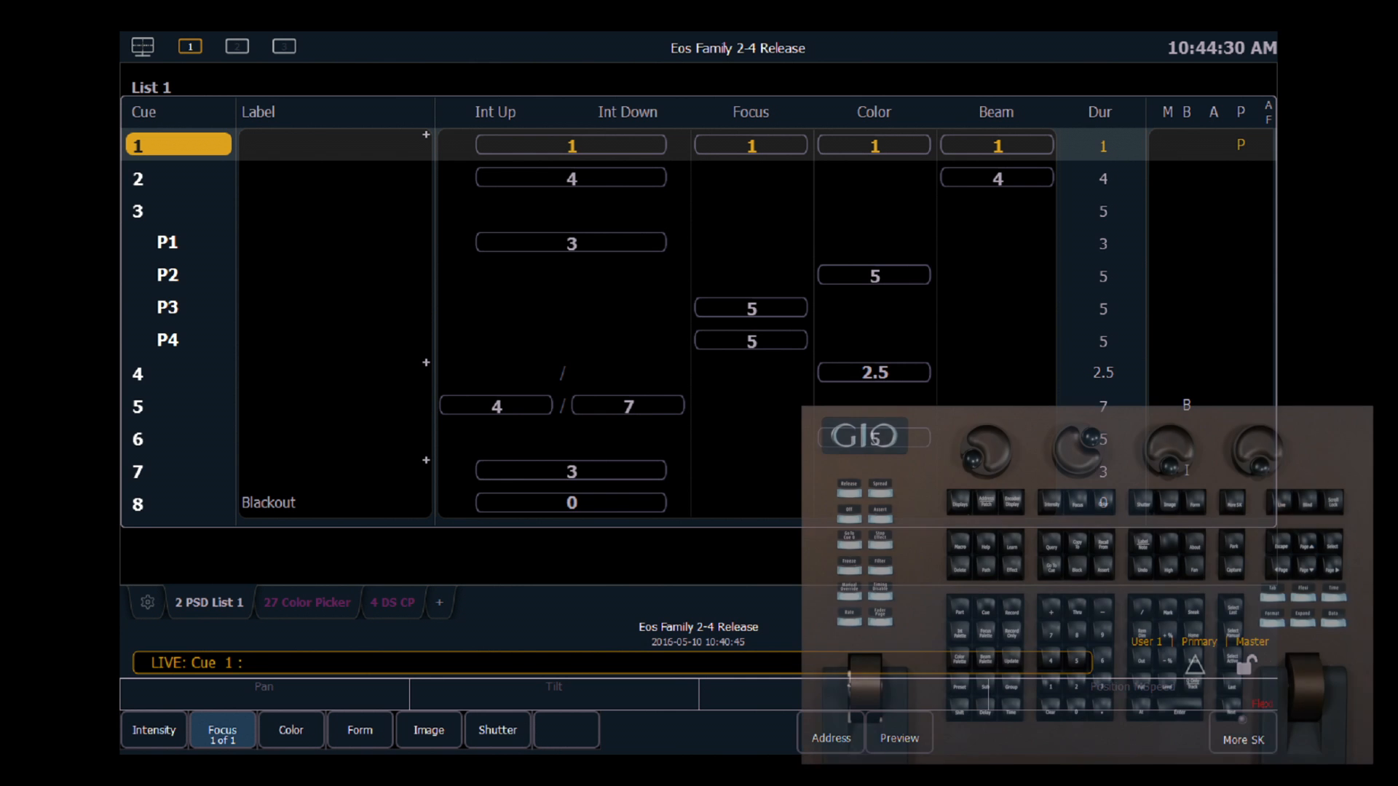
Step: Assign a scene named "Act 1" to cue 1
{"action": "key", "text": "q"}
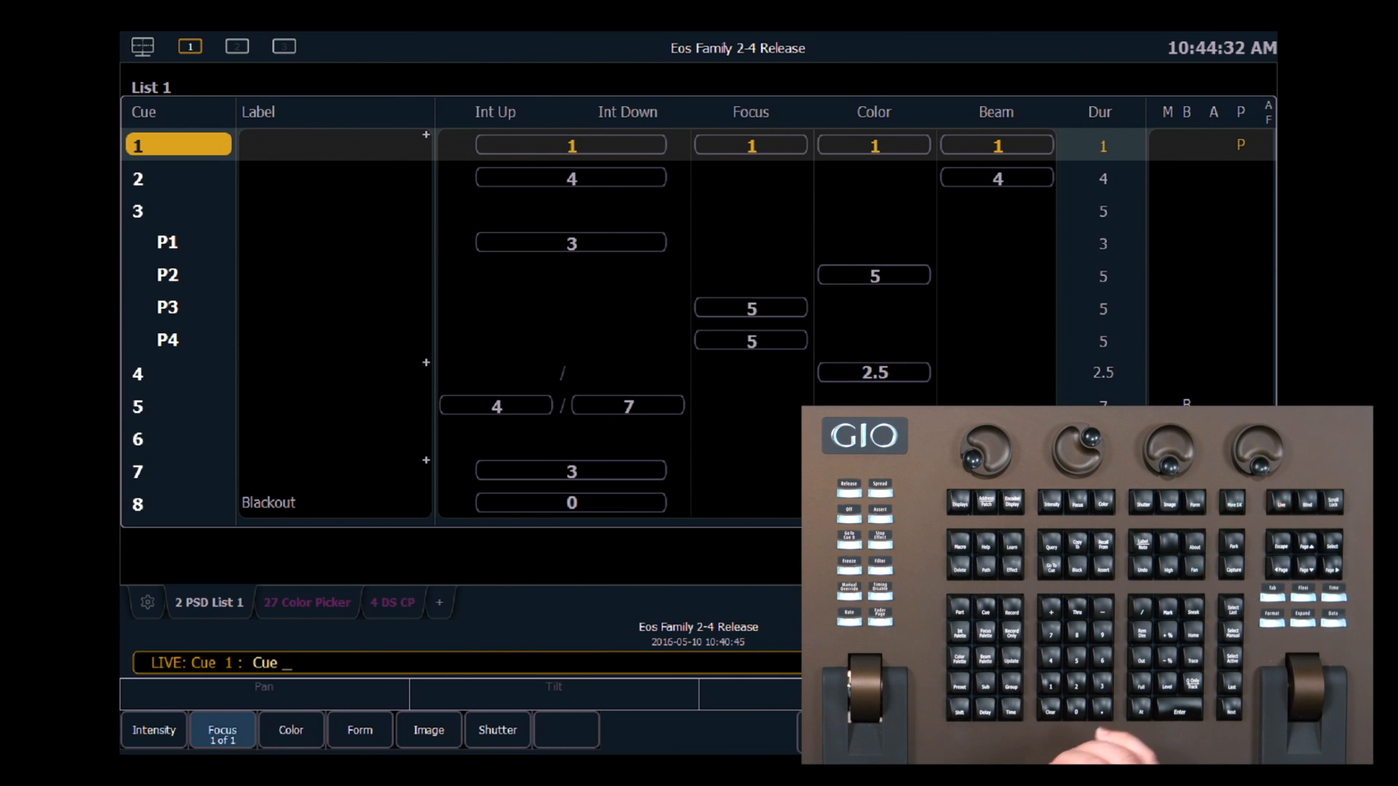
{"action": "key", "text": "1"}
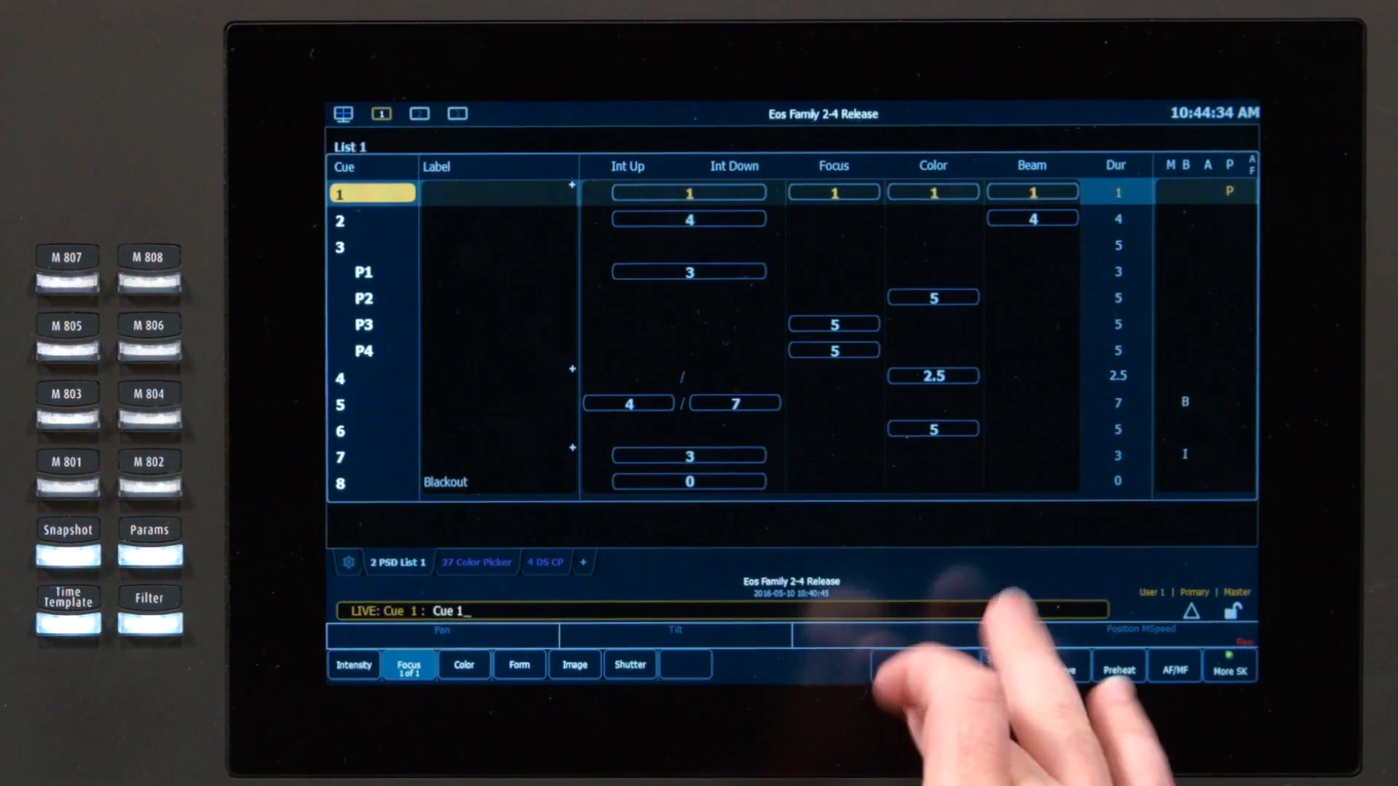
{"action": "left_click", "coordinate": [1009, 664]}
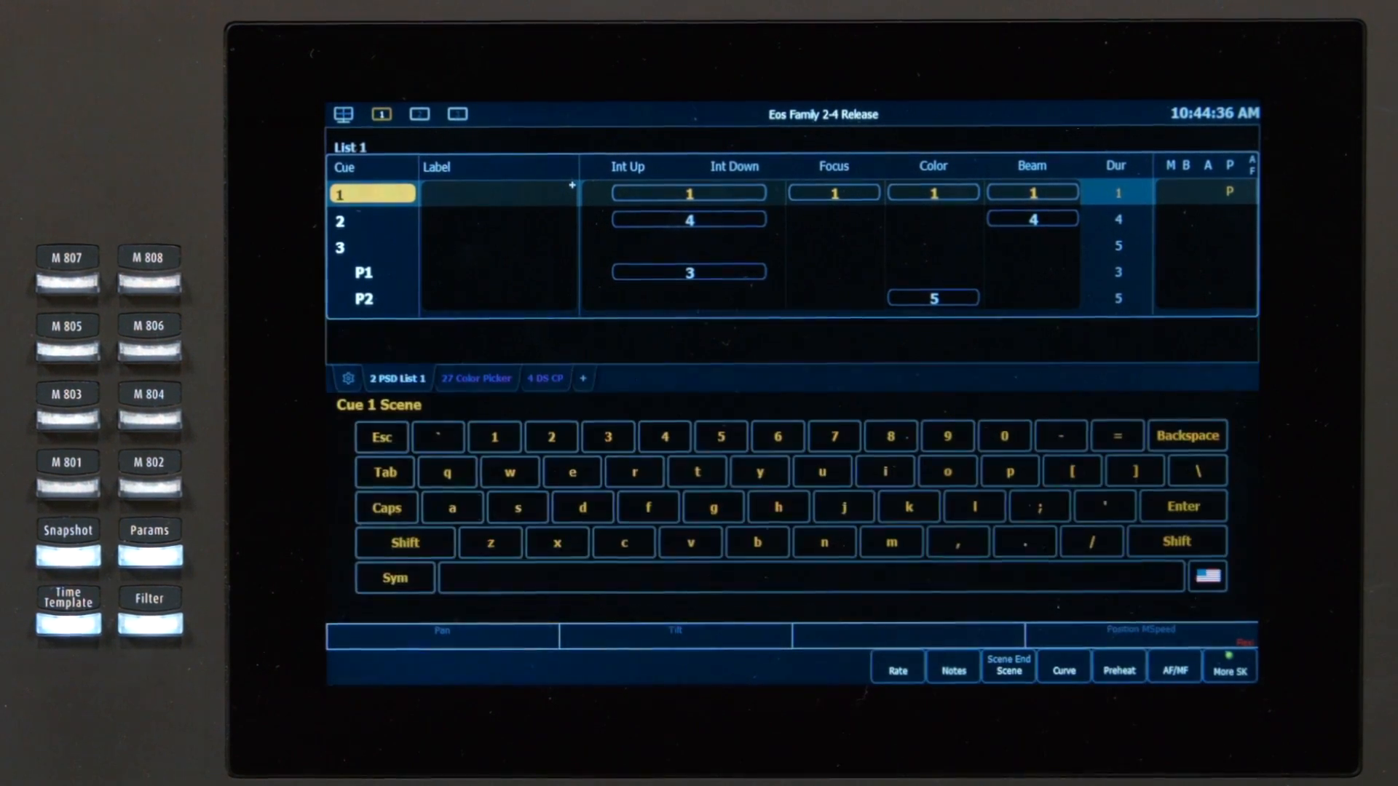
{"action": "type", "text": "Ac"}
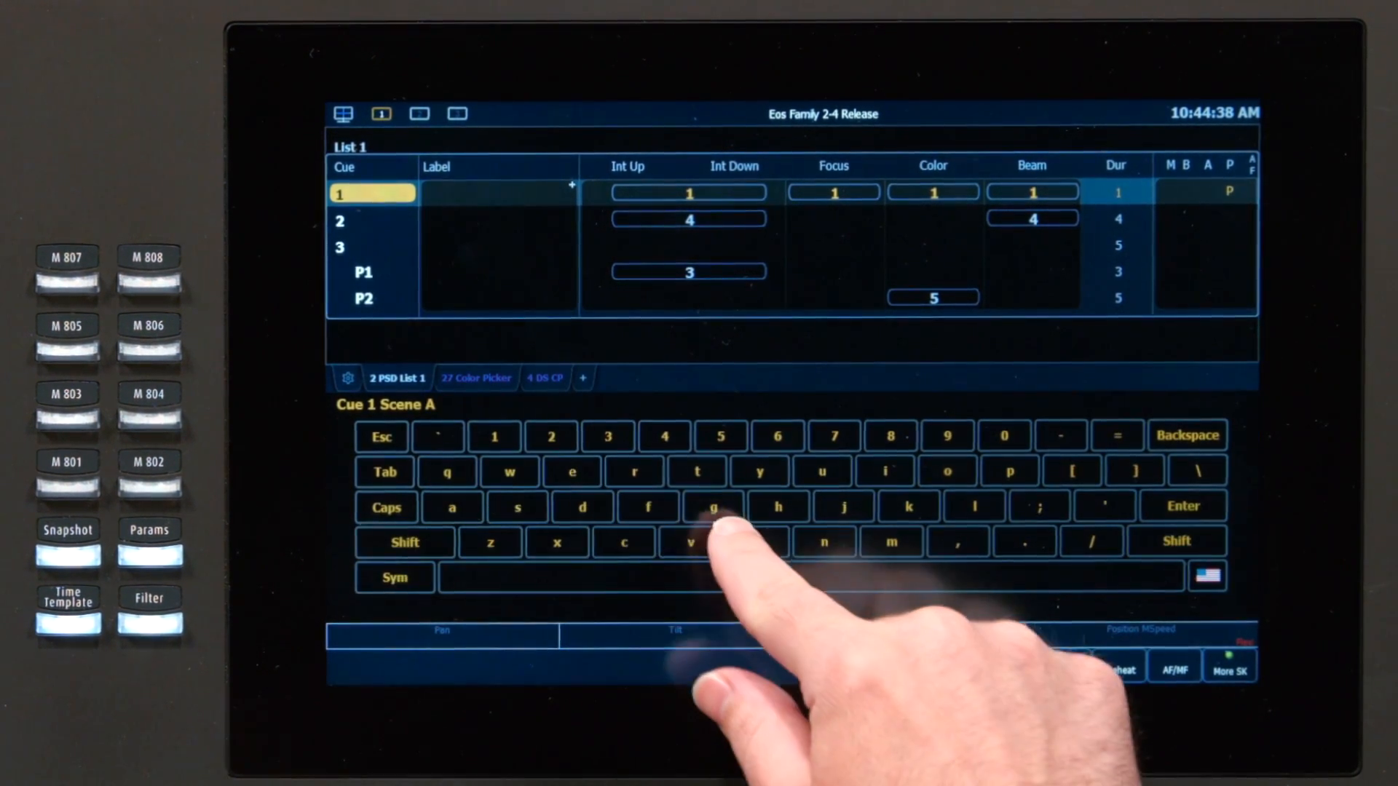
{"action": "type", "text": "1"}
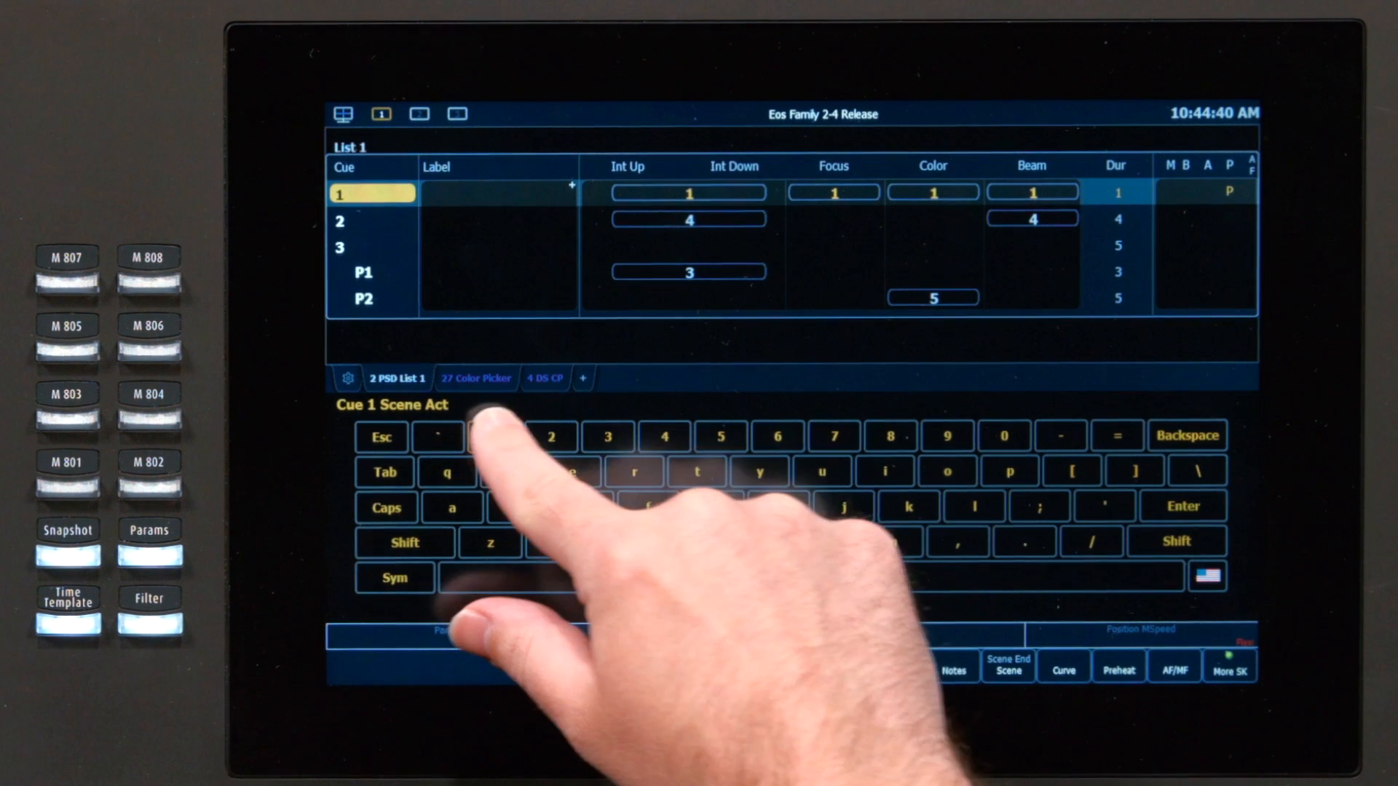
{"action": "left_click", "coordinate": [1183, 506]}
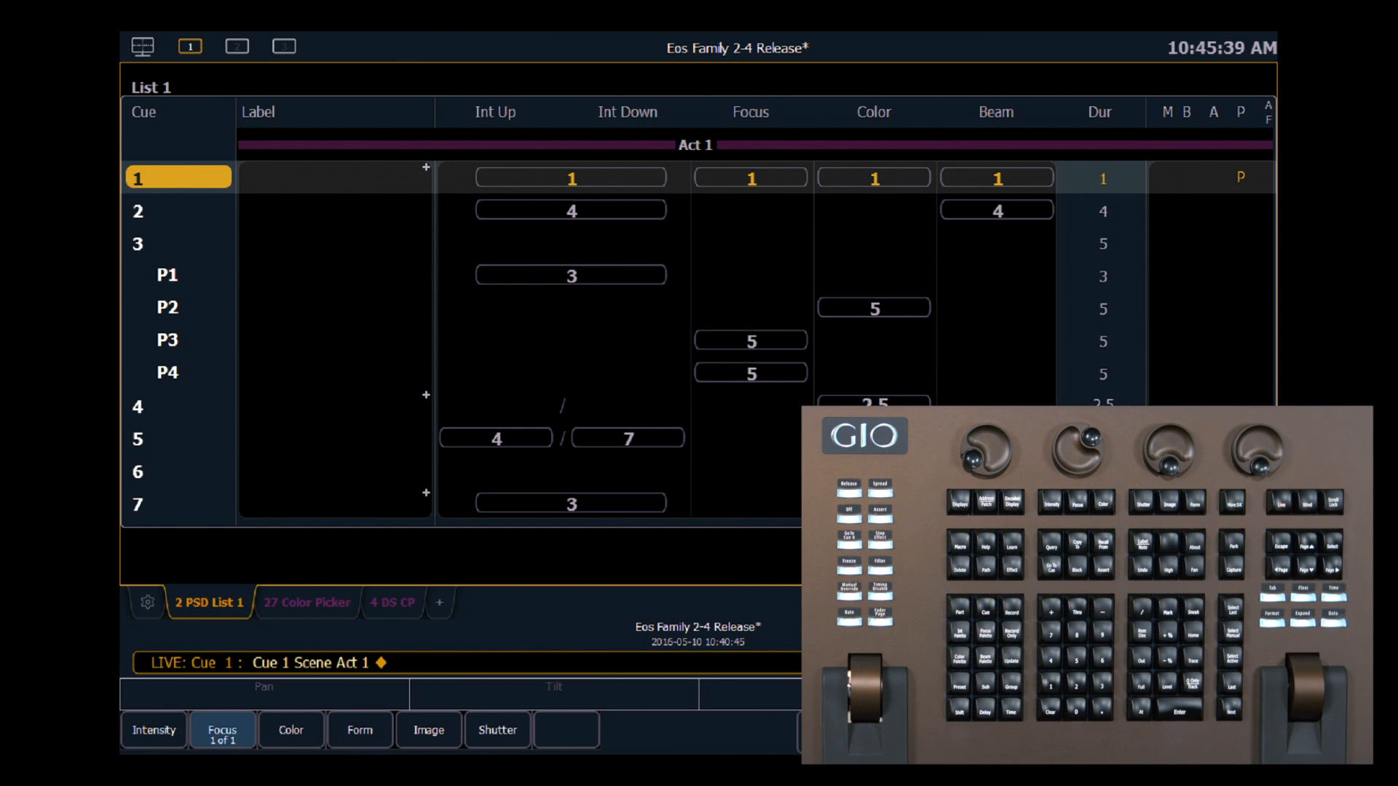
Step: Mark cue 5 as the scene end
{"action": "key", "text": "q"}
{"action": "key", "text": "5"}
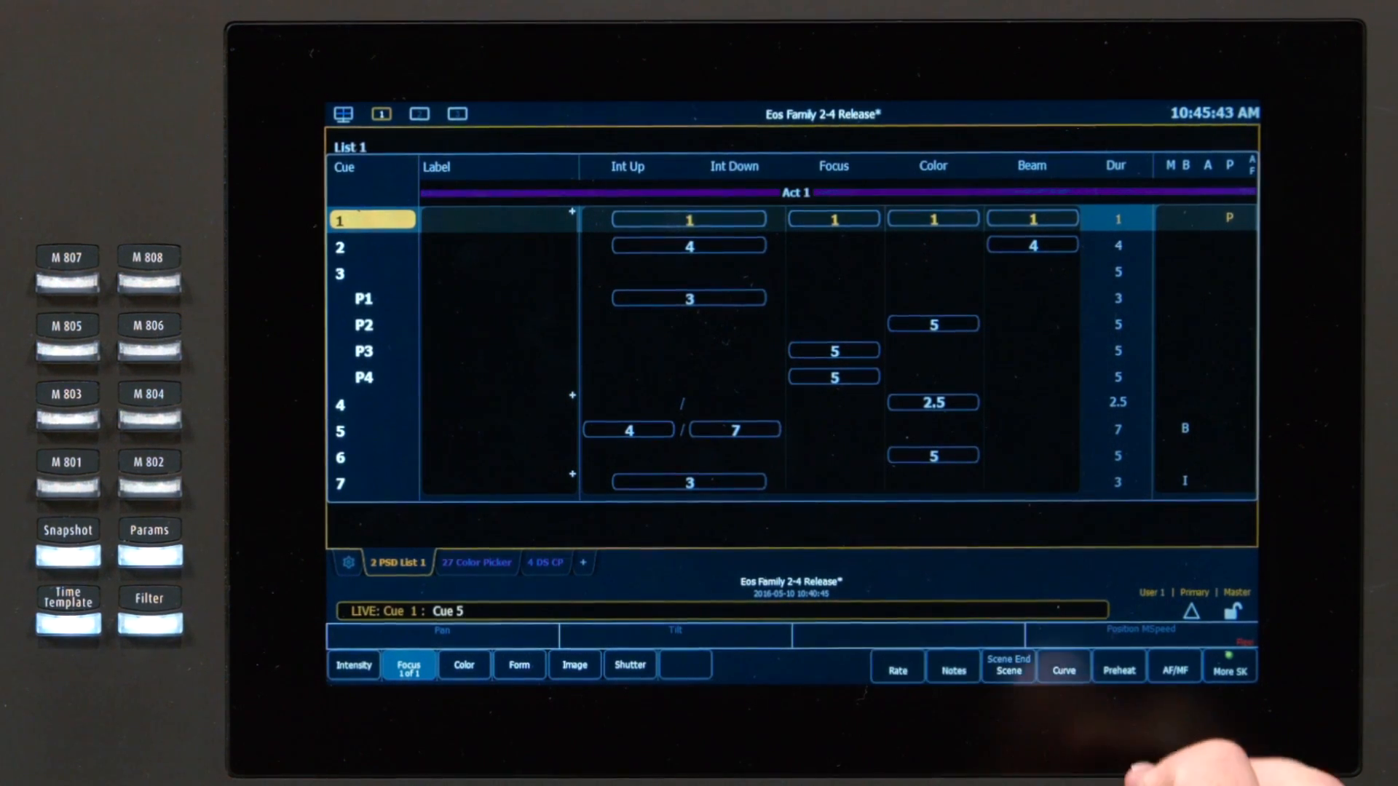
{"action": "left_click", "coordinate": [1009, 666], "text": "shift"}
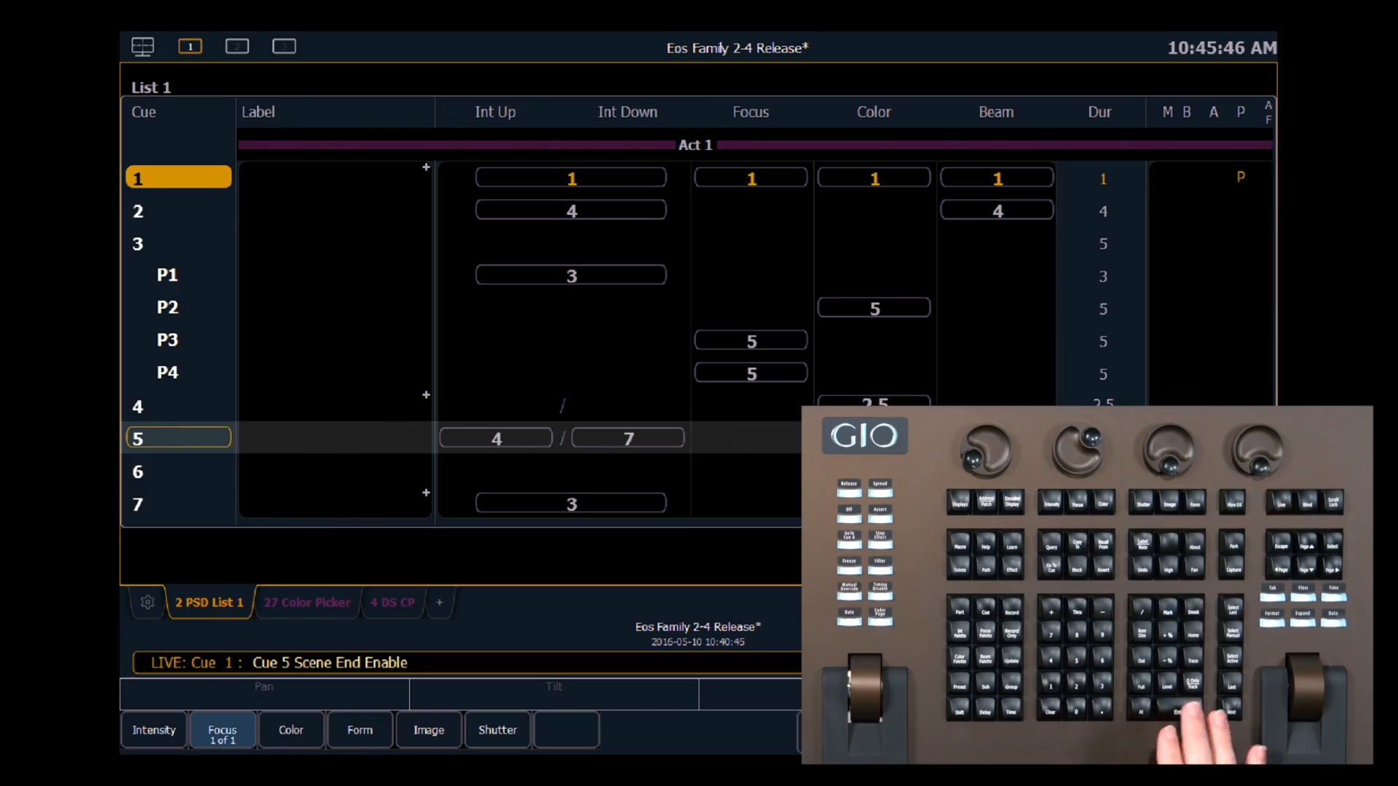
{"action": "key", "text": "Return"}
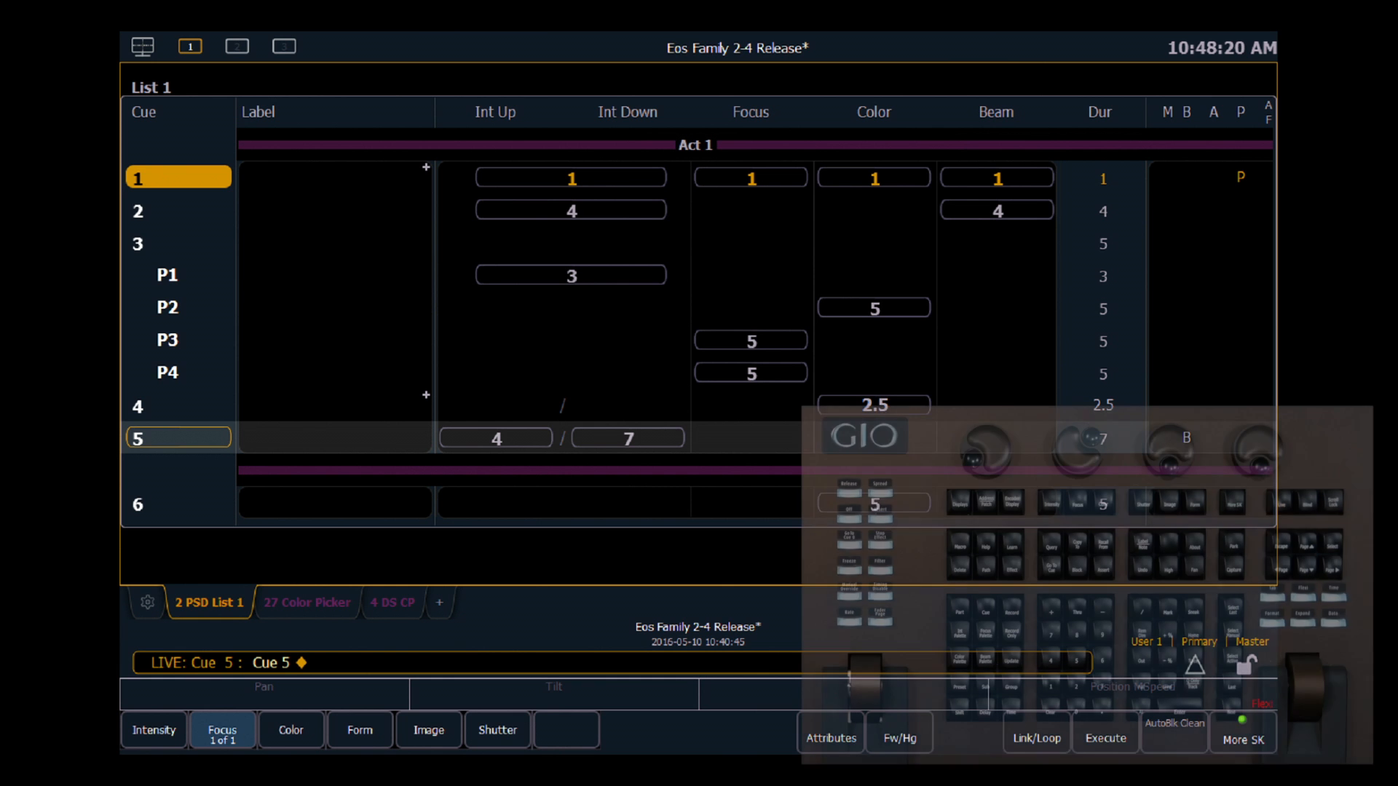
Step: Assign a scene named "Scene 2" to cues 9 through 12
{"action": "key", "text": "q"}
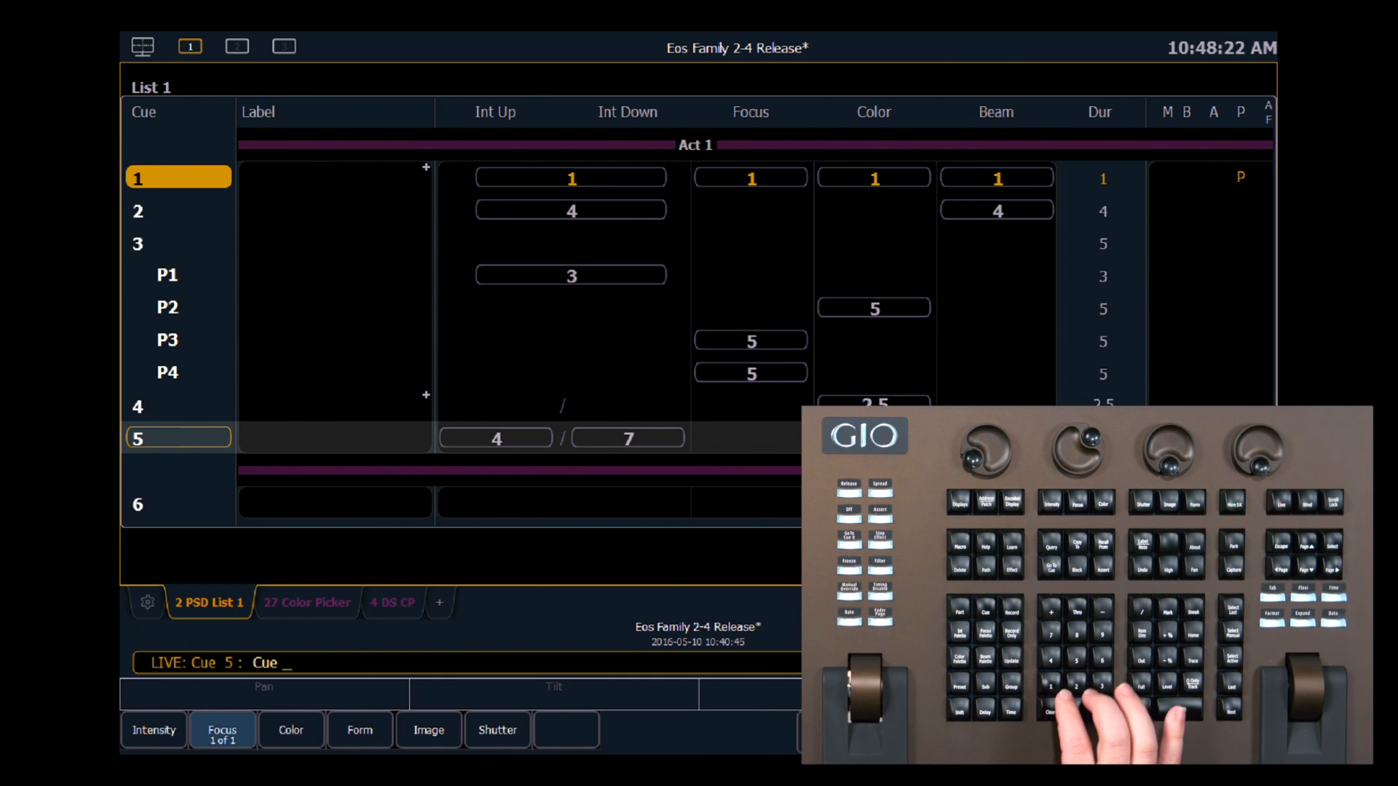
{"action": "key", "text": "9"}
{"action": "key", "text": "t"}
{"action": "key", "text": "1"}
{"action": "key", "text": "2"}
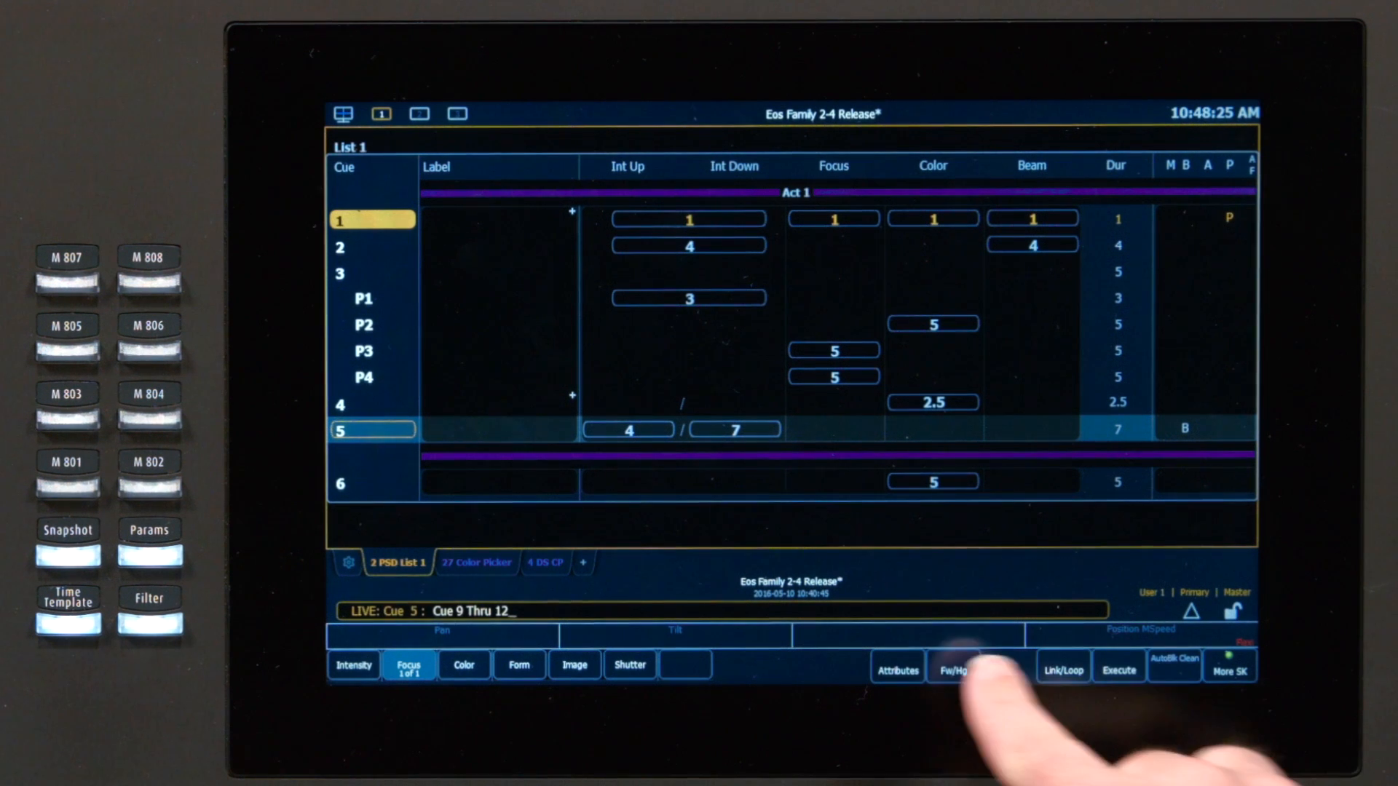
{"action": "left_click", "coordinate": [1229, 667]}
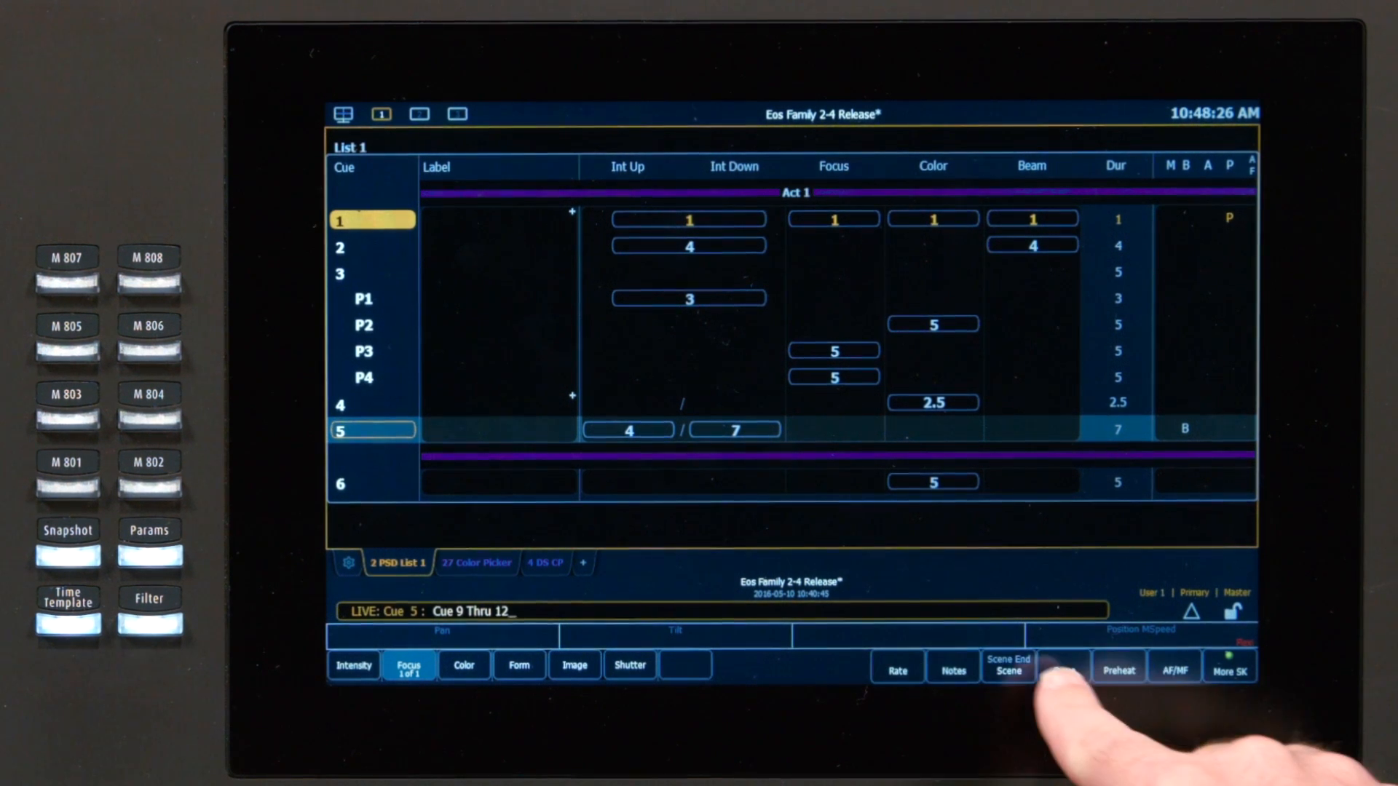
{"action": "left_click", "coordinate": [1009, 662]}
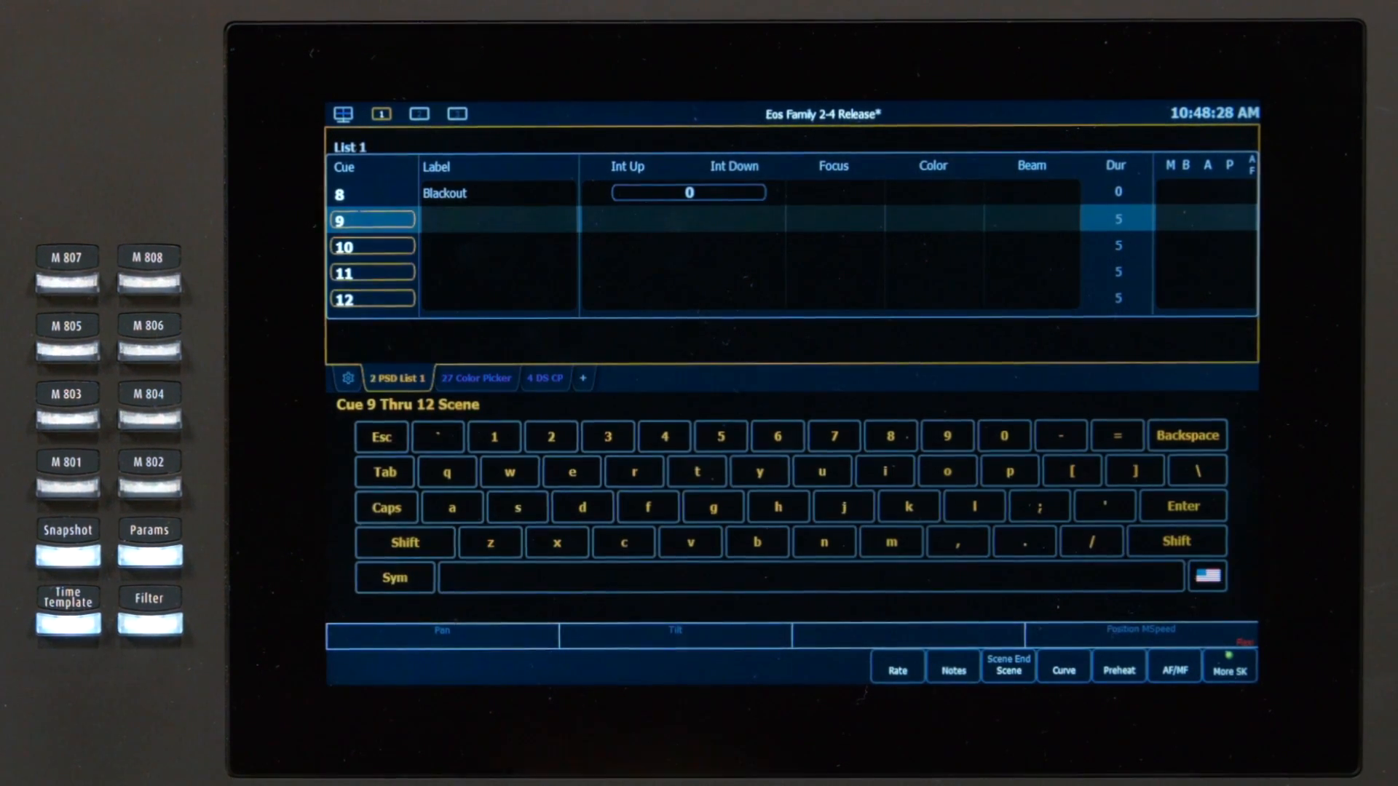
{"action": "left_click", "coordinate": [404, 541]}
{"action": "type", "text": "Sc"}
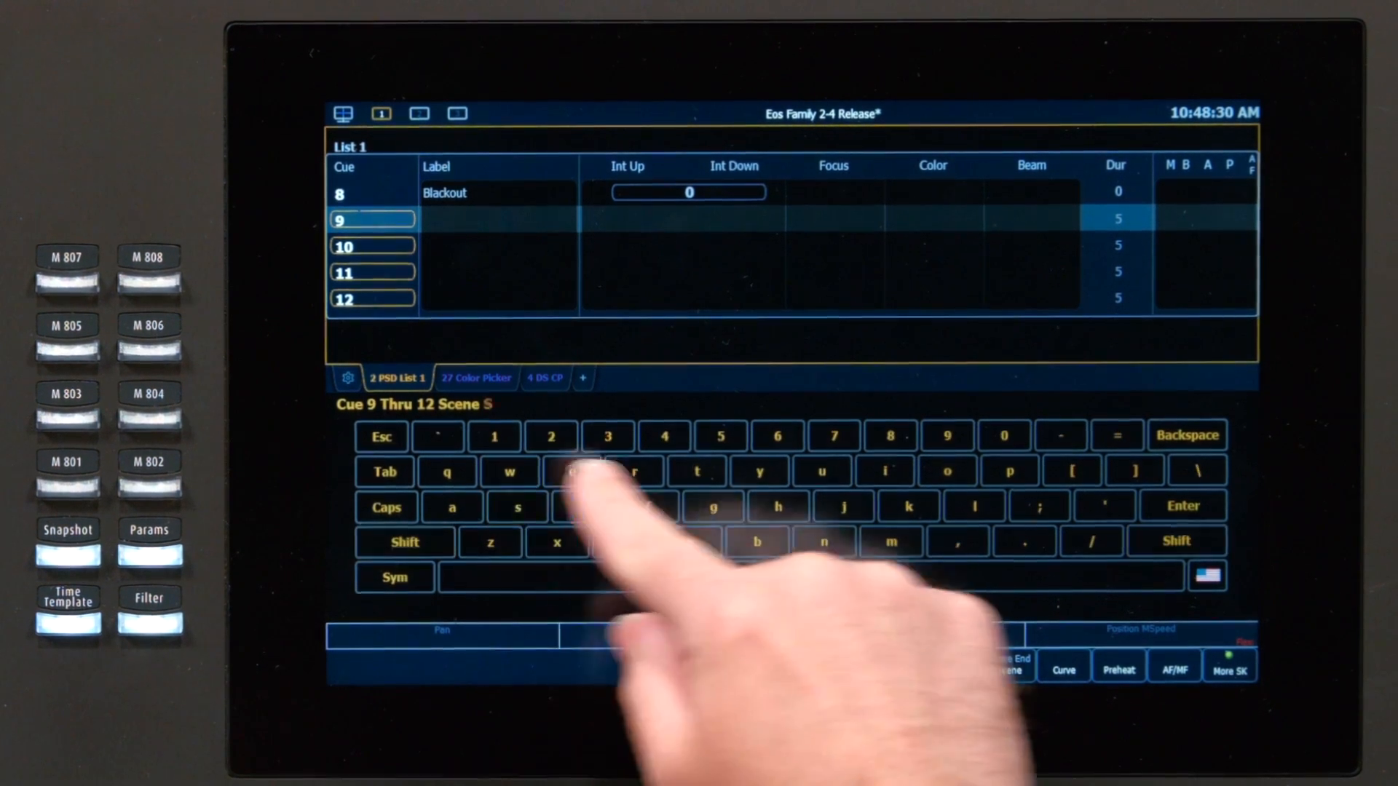
{"action": "type", "text": "ene"}
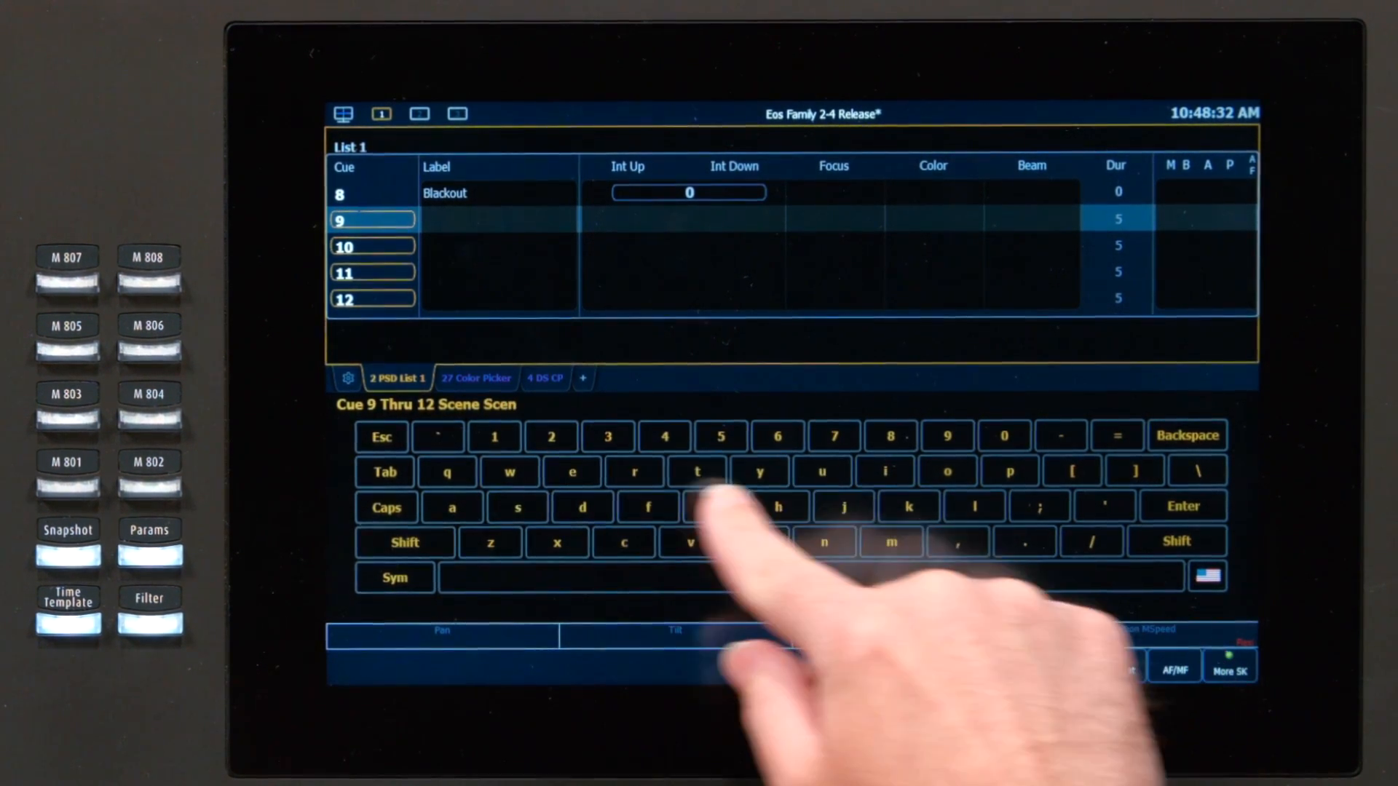
{"action": "type", "text": " 2"}
{"action": "left_click", "coordinate": [1183, 506]}
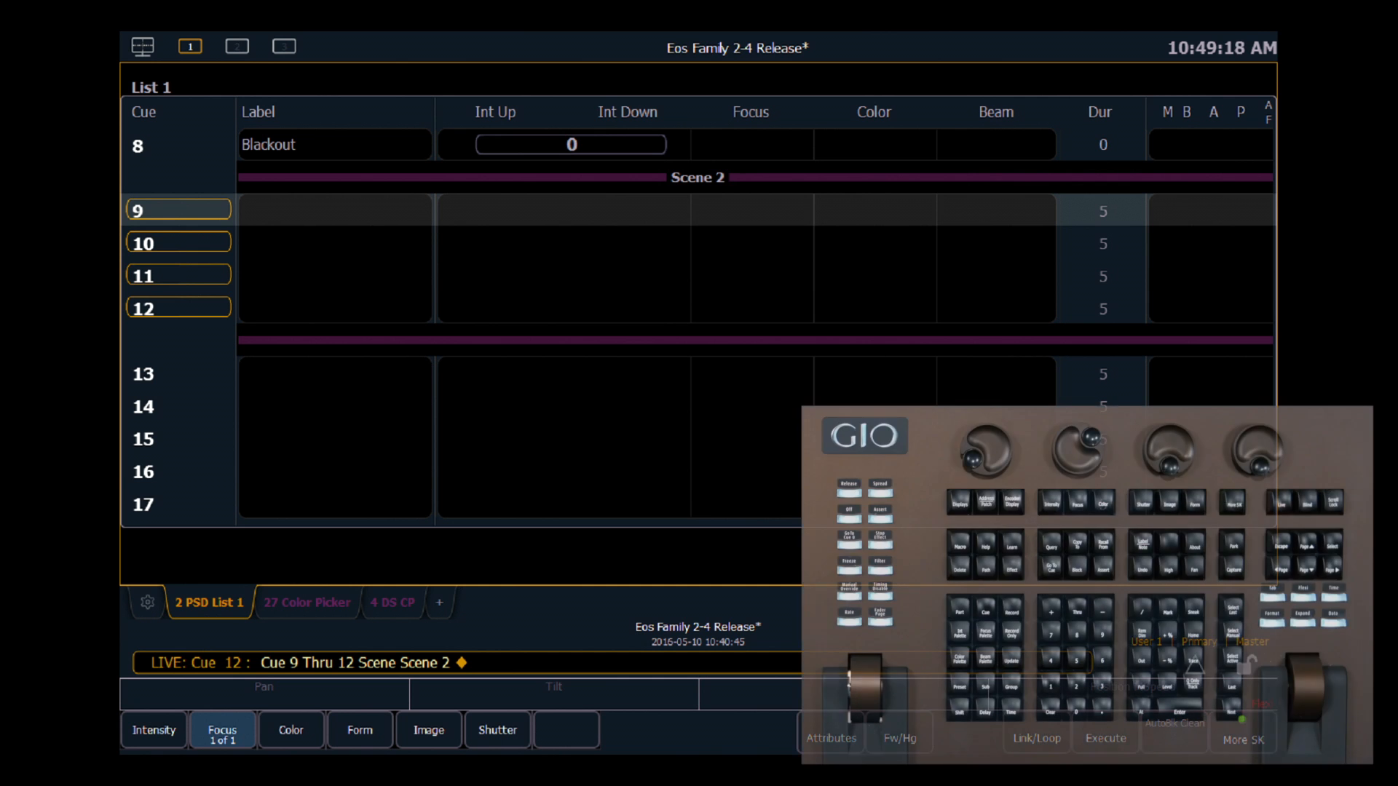
Step: Go to cue 9 with a time of 0
{"action": "key", "text": "ctrl+shift+g"}
{"action": "type", "text": "9"}
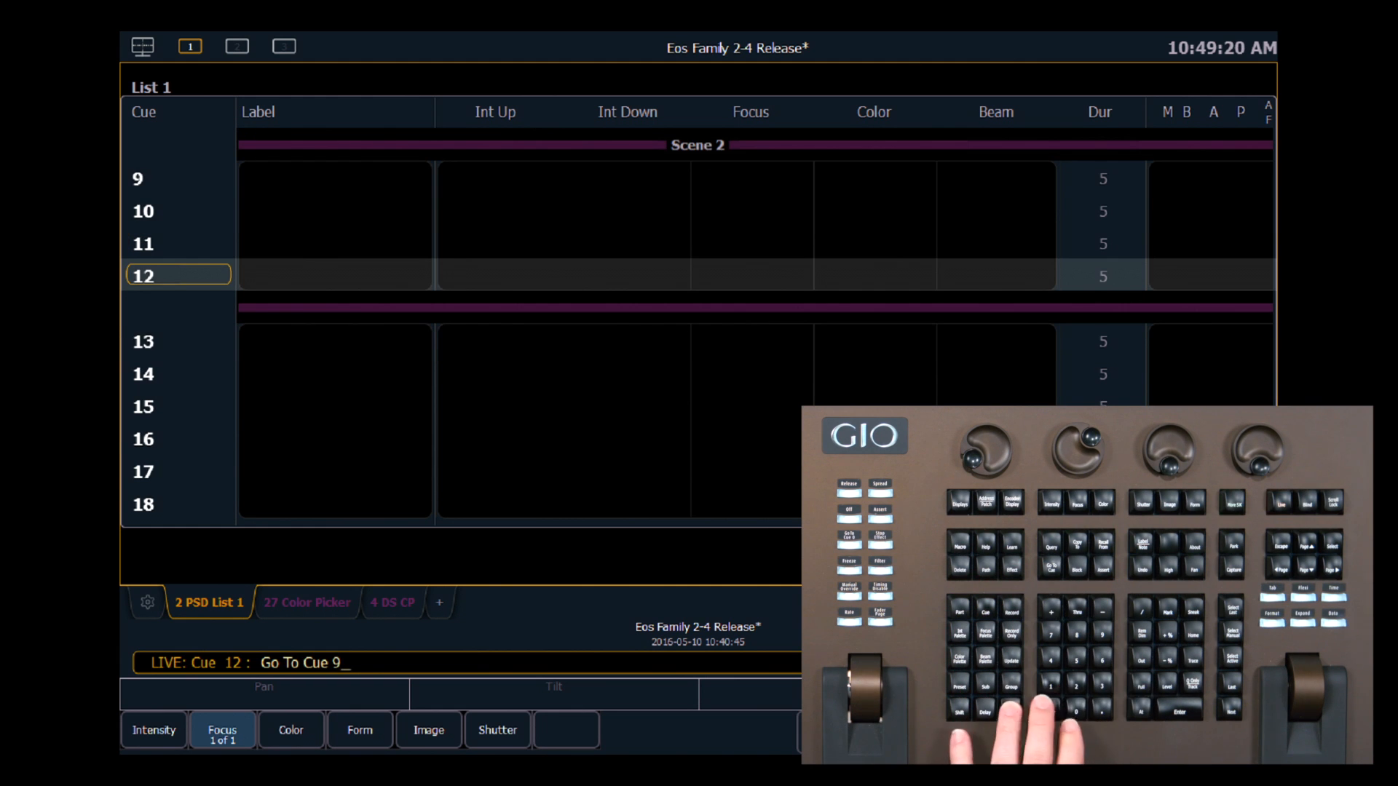
{"action": "type", "text": "i0"}
{"action": "key", "text": "Return"}
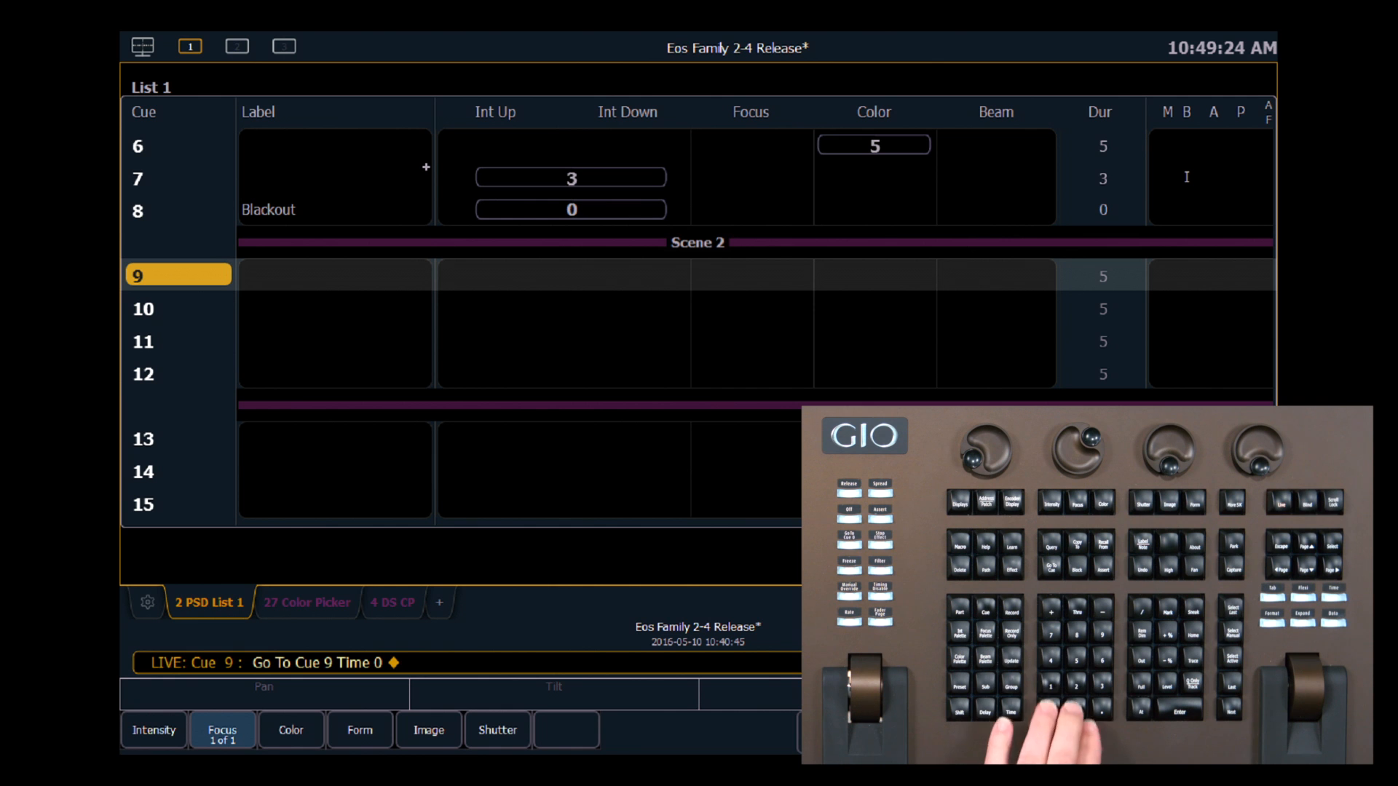
Step: Set channel 24 to full and update cues 9 through 12 with the CueOnly option
{"action": "type", "text": "24f"}
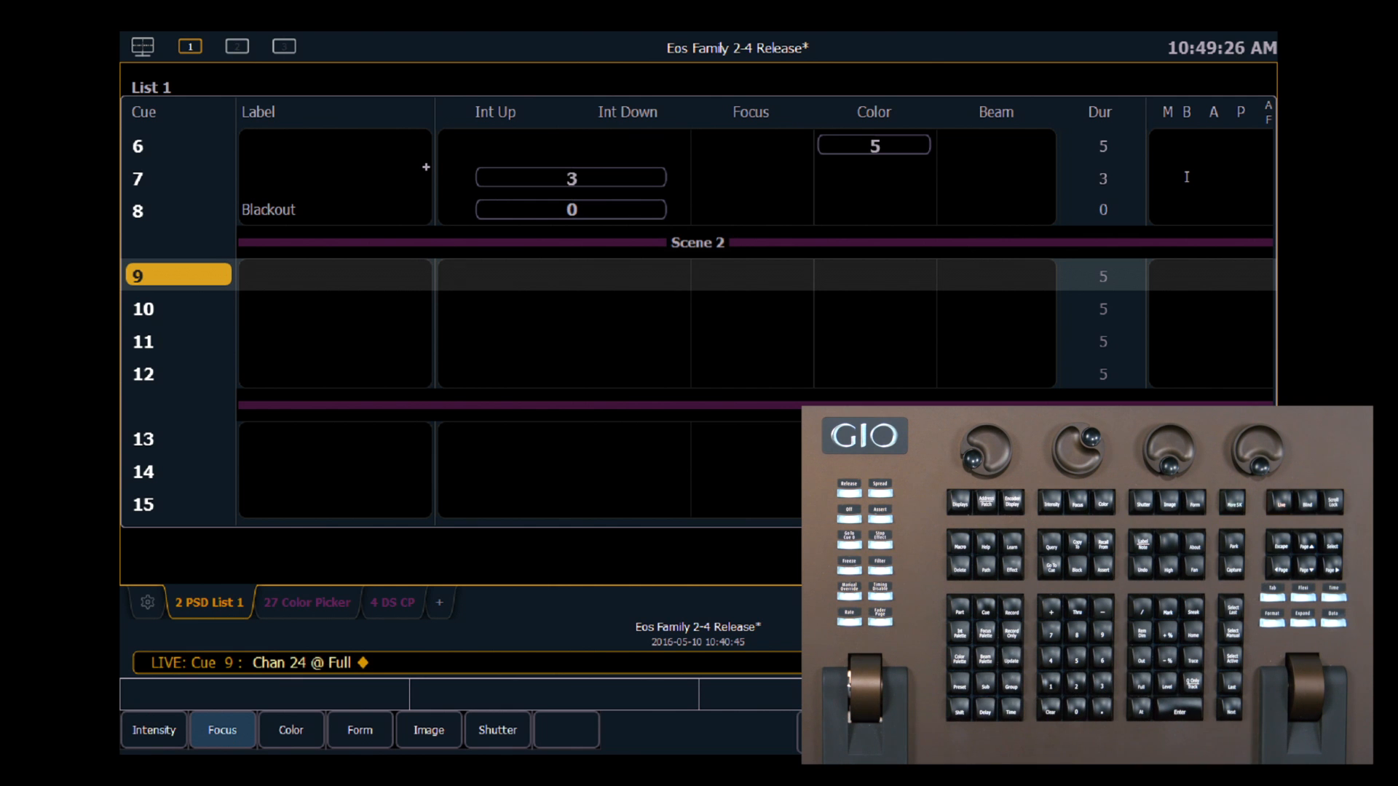
{"action": "type", "text": "ue 9 Thru 12"}
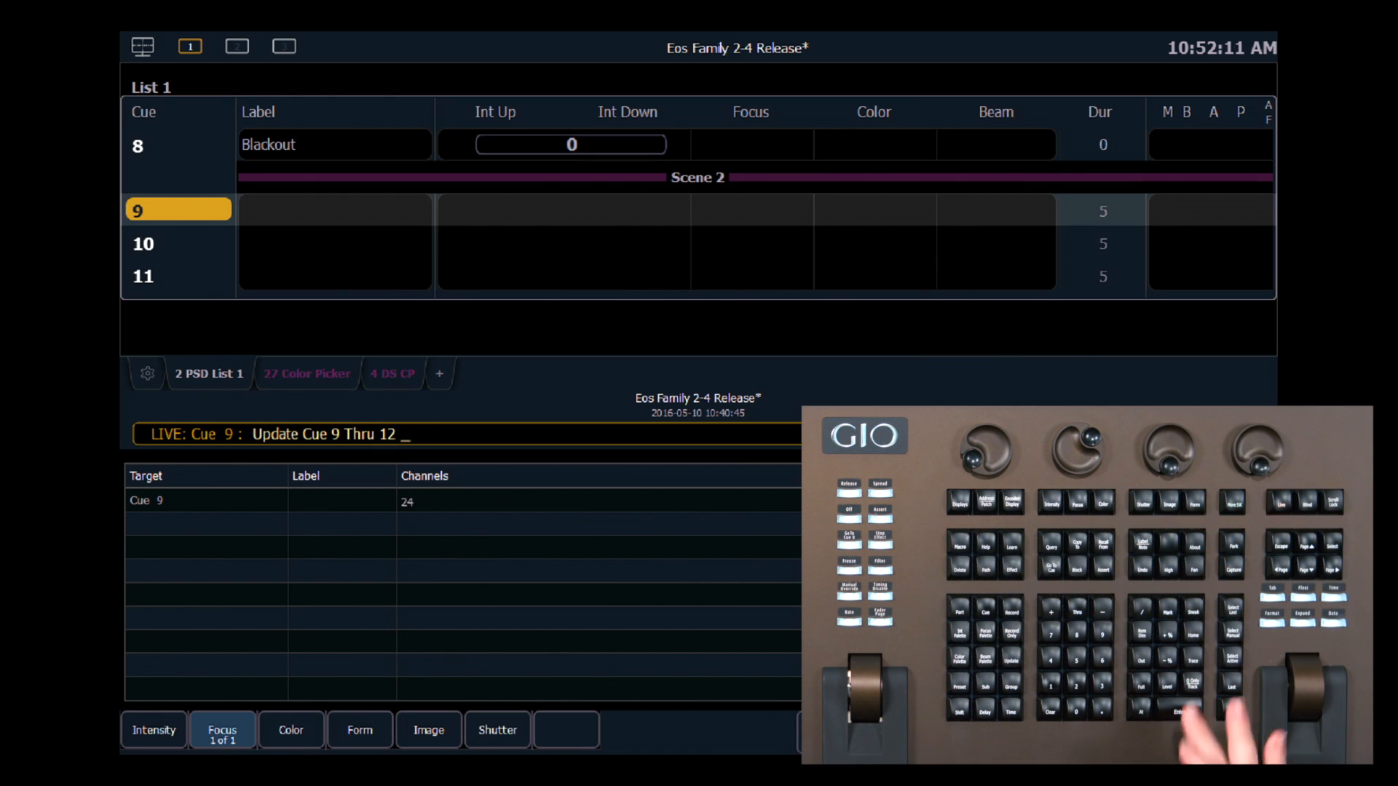
{"action": "key", "text": "alt+q"}
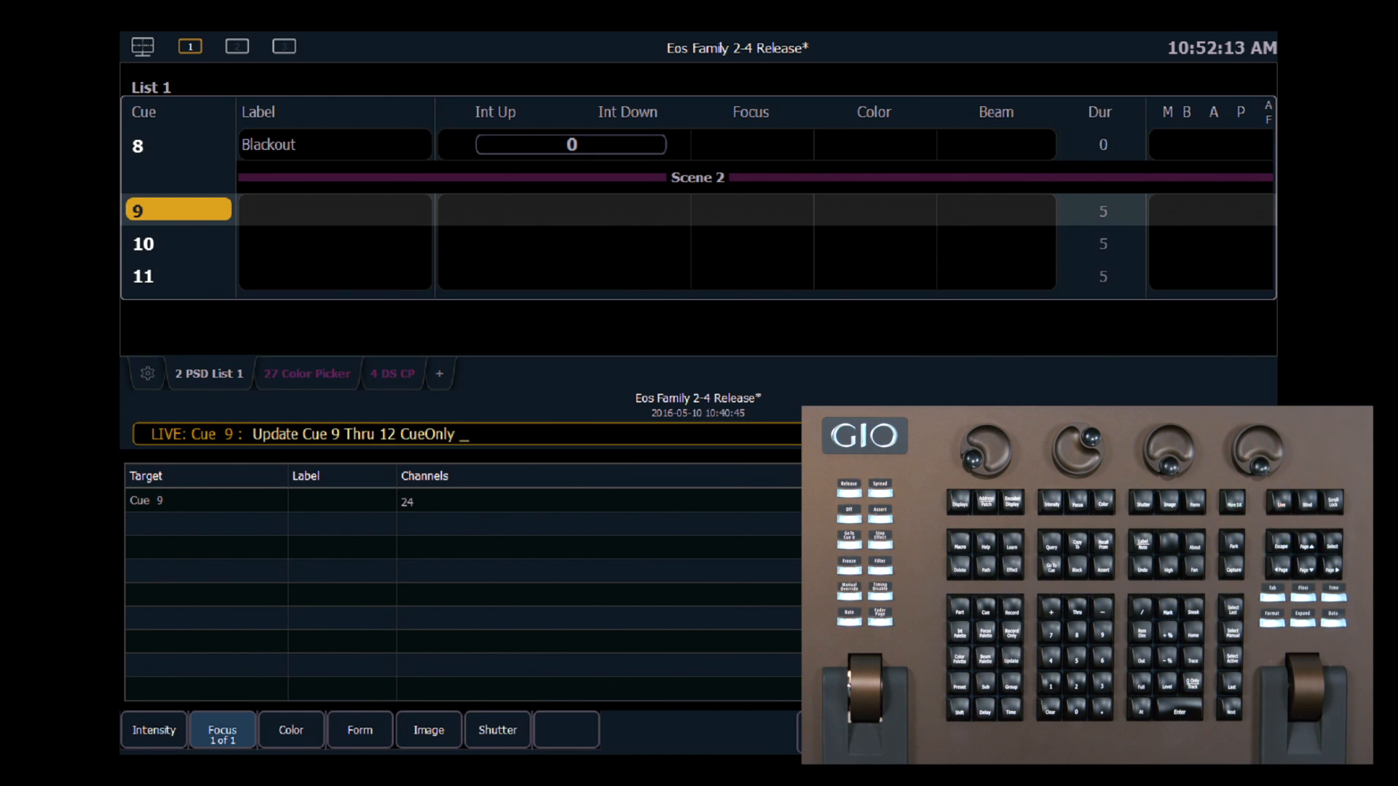
{"action": "key", "text": "Return"}
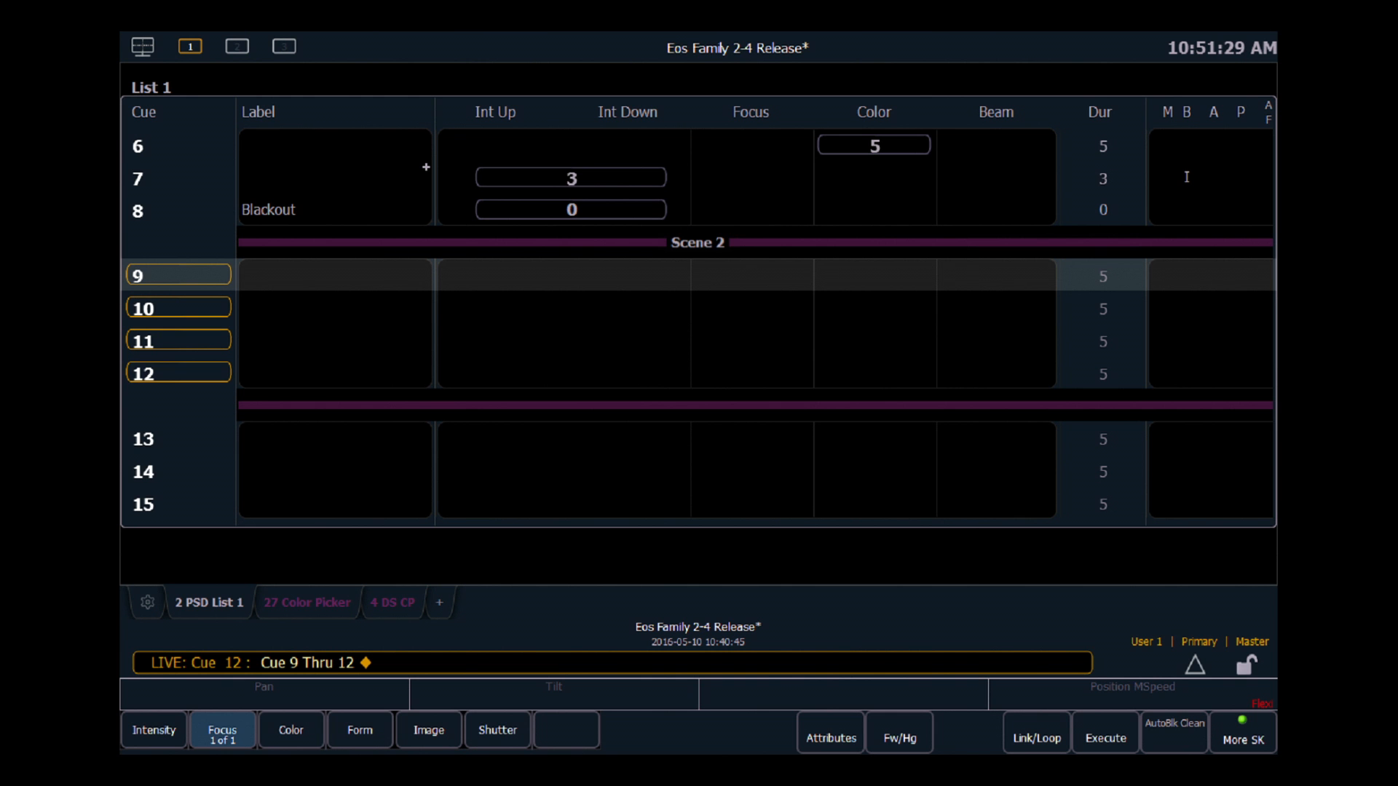
Step: Go to cue 1/9 by choosing Scene 2 from the scene list of the Go To Cue command
{"action": "key", "text": "ctrl+g"}
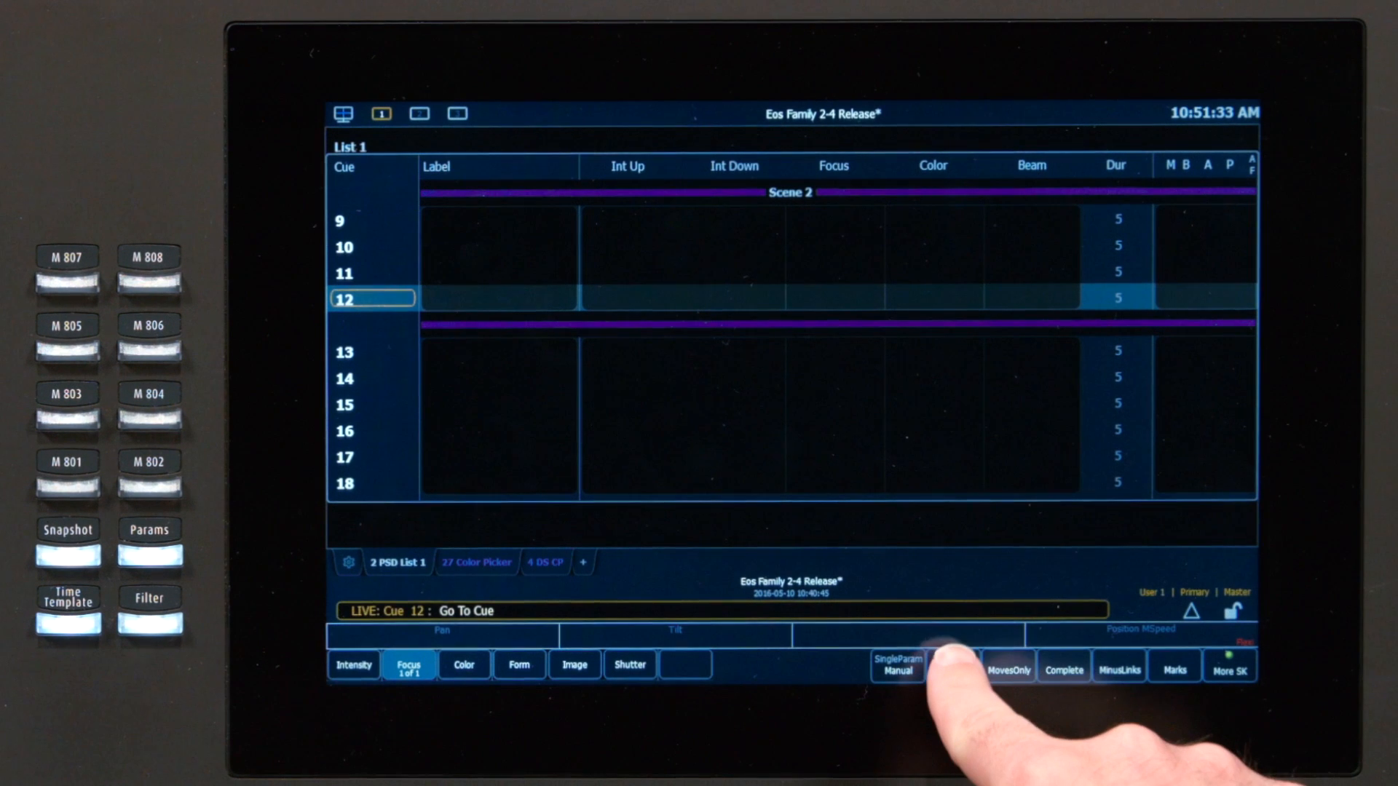
{"action": "left_click", "coordinate": [953, 665]}
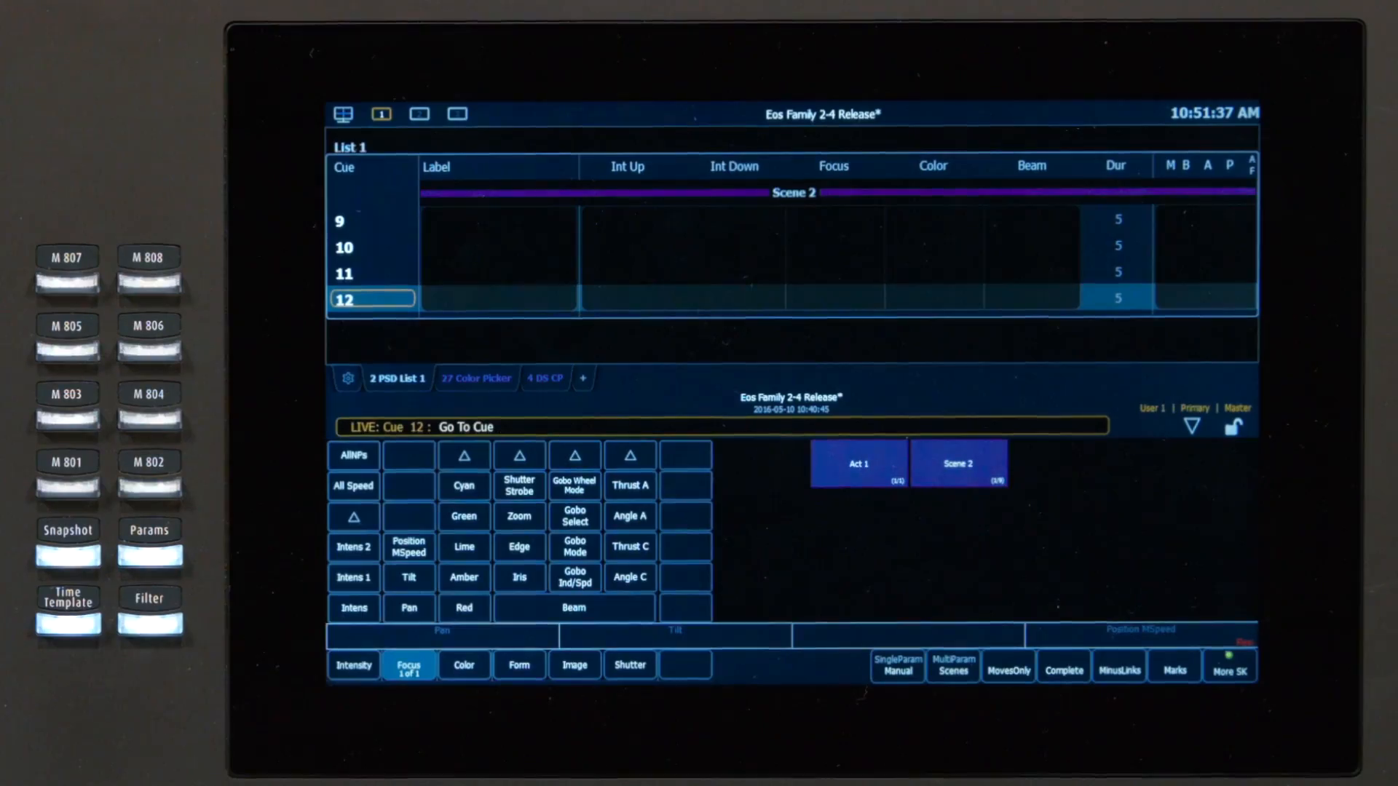
{"action": "left_click", "coordinate": [905, 480]}
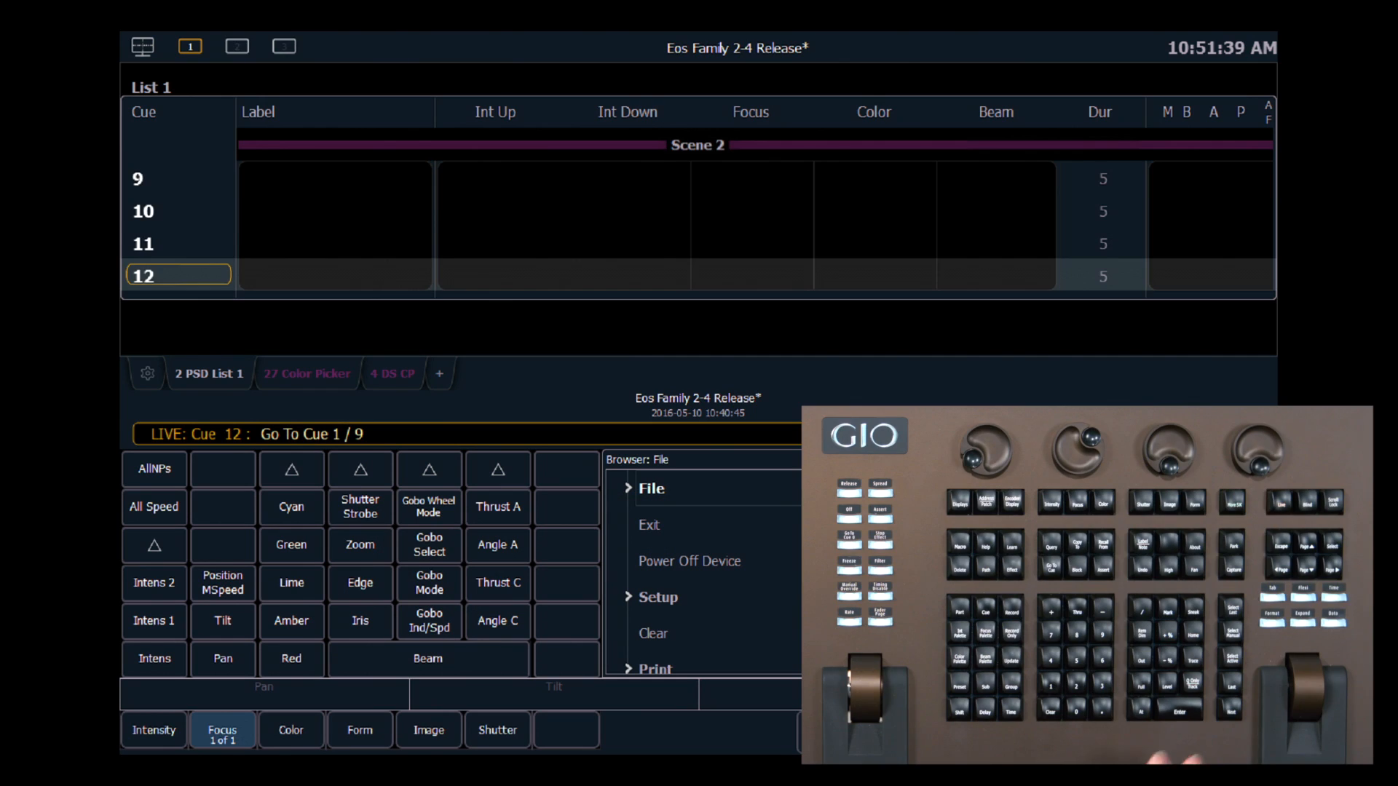
{"action": "key", "text": "Return"}
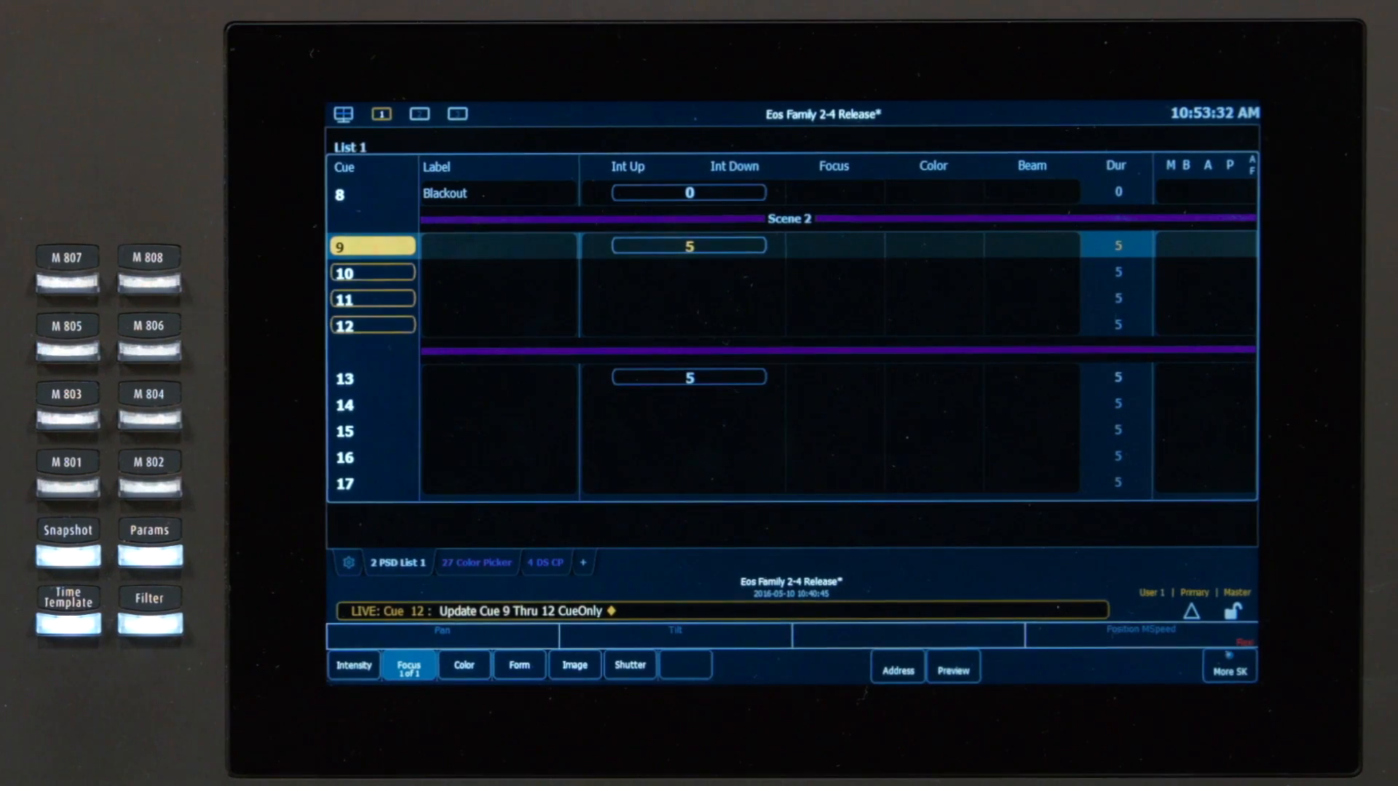
Step: Add a 25-button direct selects tab and map it to scenes
{"action": "left_click", "coordinate": [576, 561]}
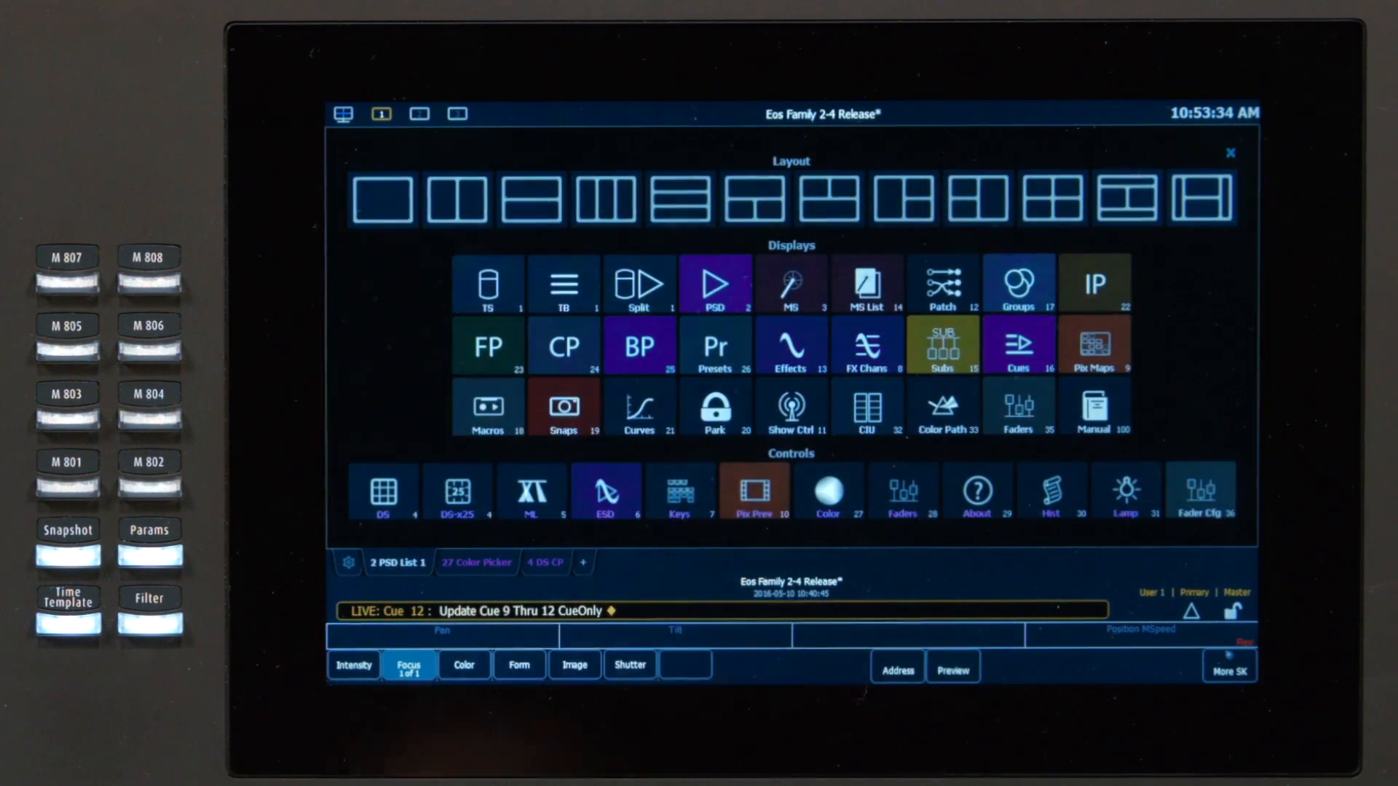
{"action": "left_click", "coordinate": [463, 474]}
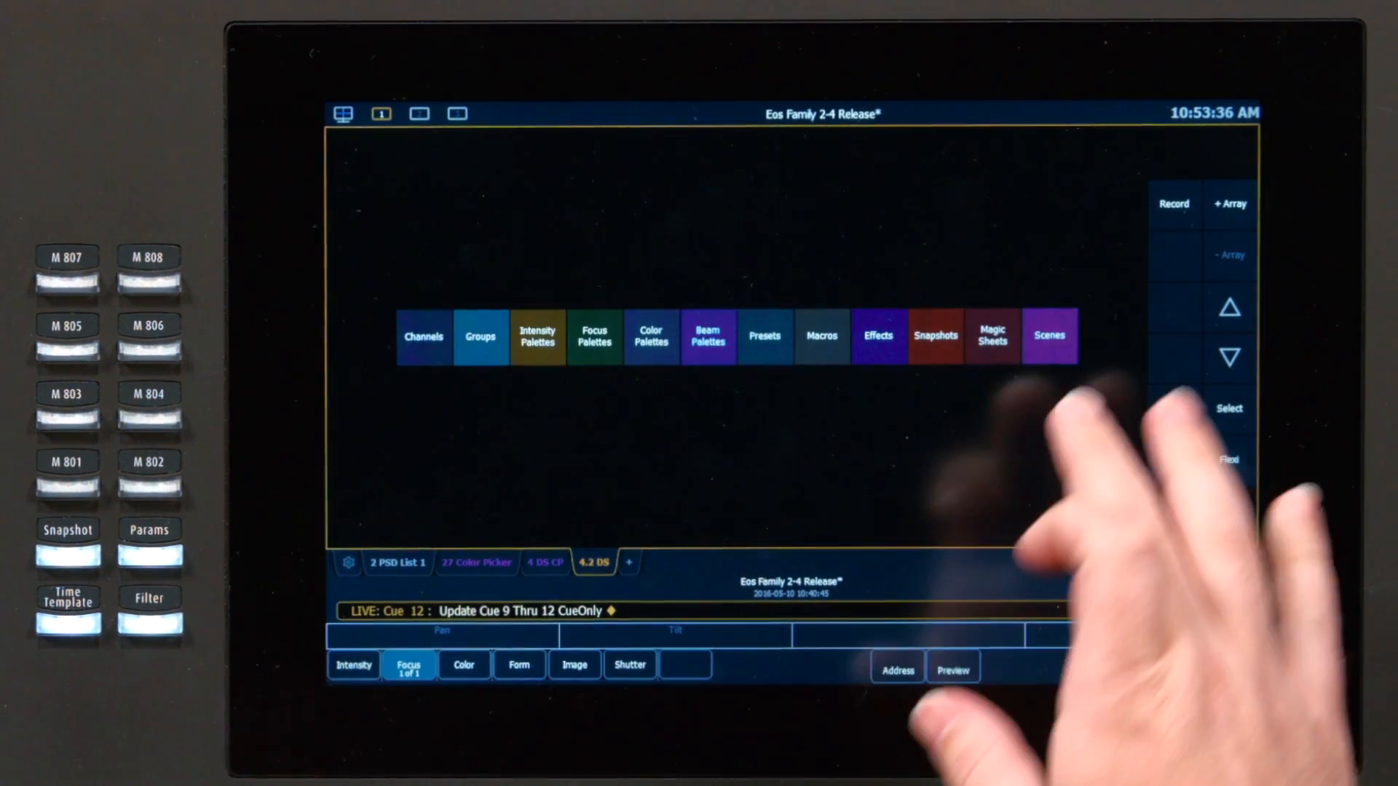
{"action": "left_click", "coordinate": [1048, 335]}
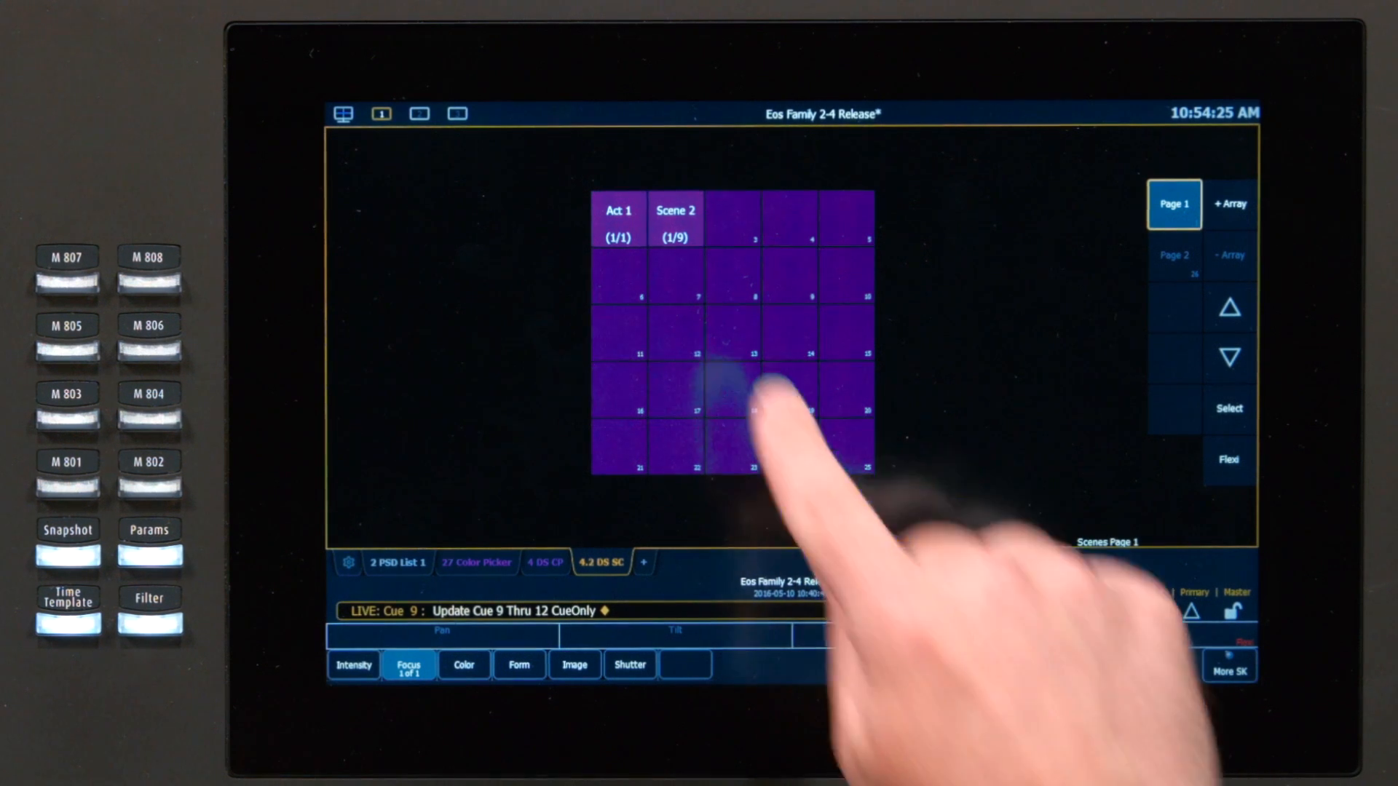
Step: Select Scene 2 from the scene direct selects, clear the command line and choose Act 1
{"action": "left_click", "coordinate": [484, 178]}
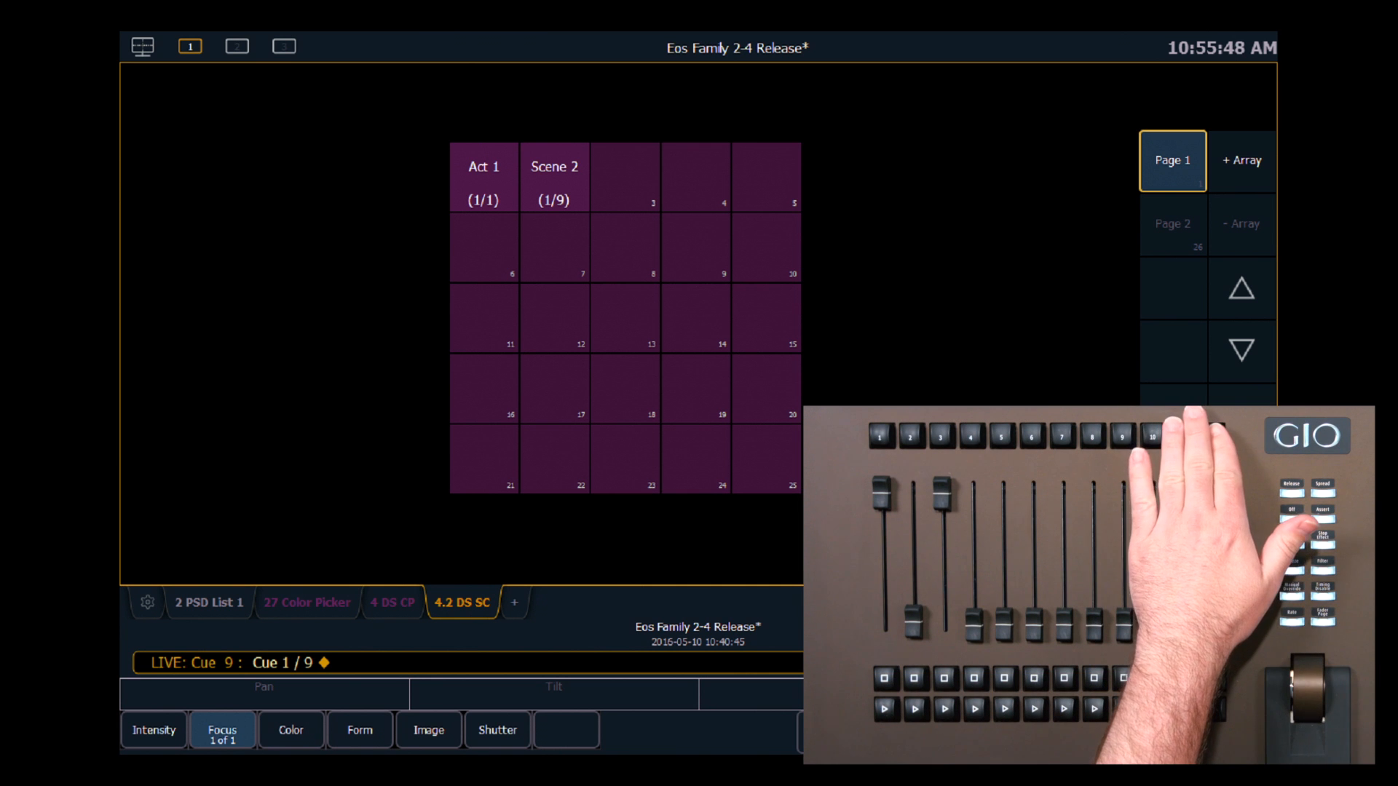
{"action": "key", "text": "BackSpace"}
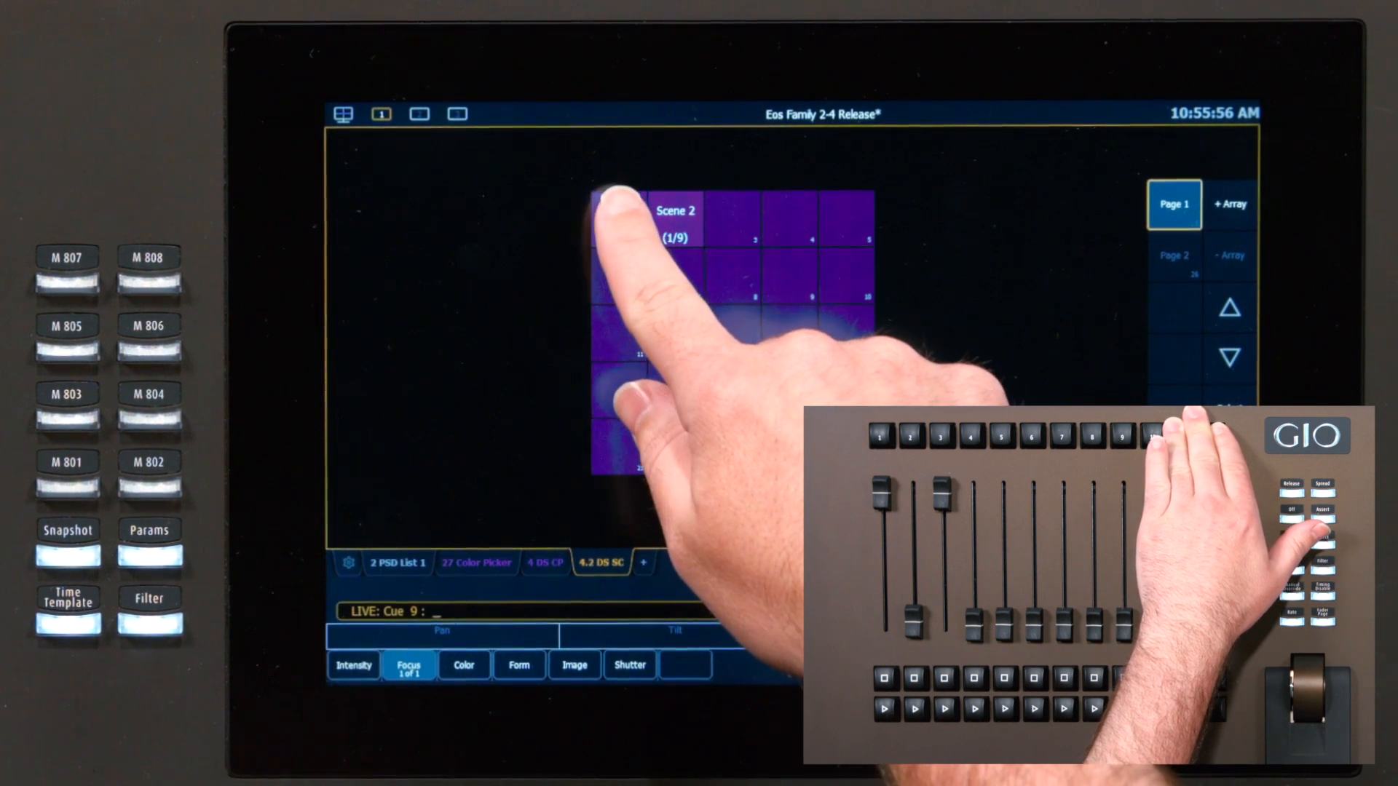
{"action": "left_click", "coordinate": [618, 215]}
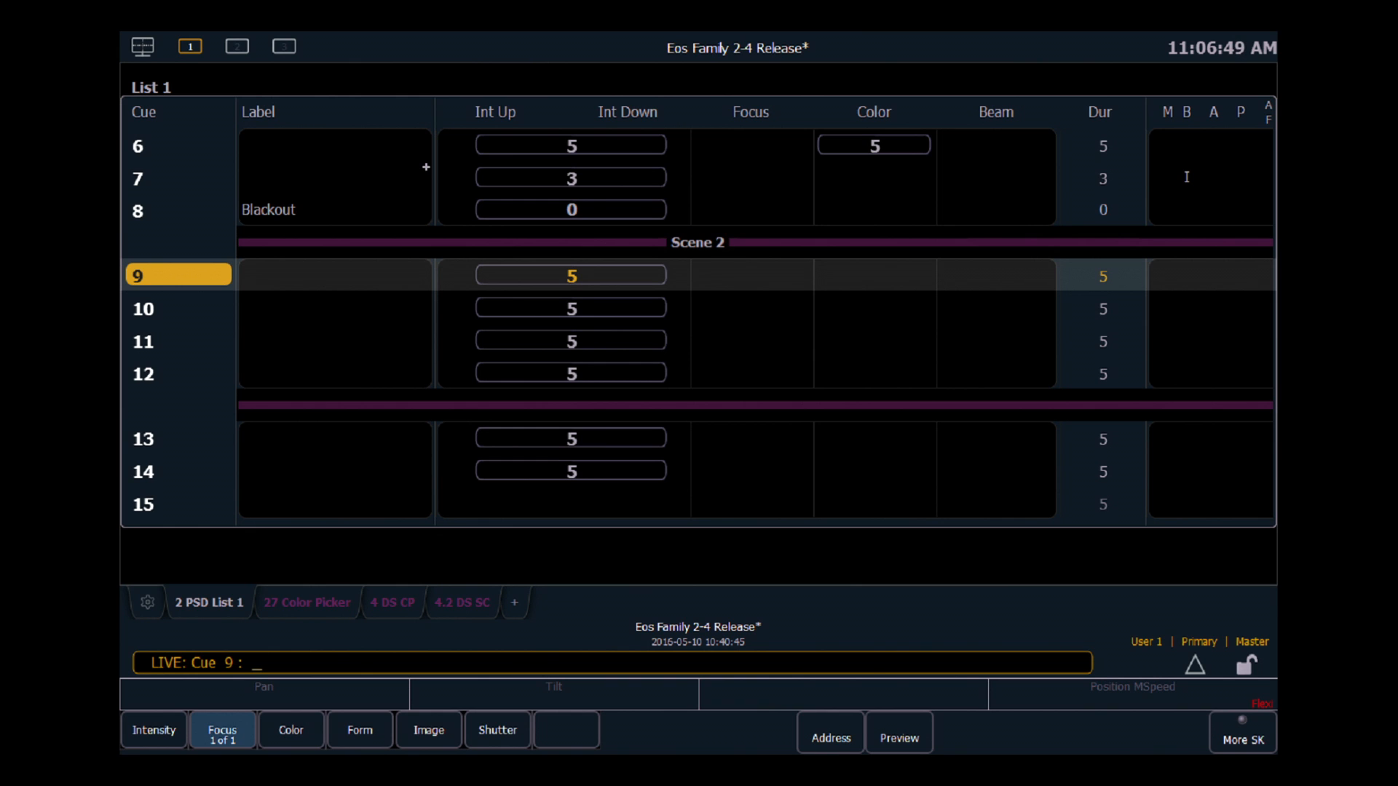
Step: Preview the pending cue with the Preview Pending command and run the next cue
{"action": "left_click", "coordinate": [899, 737]}
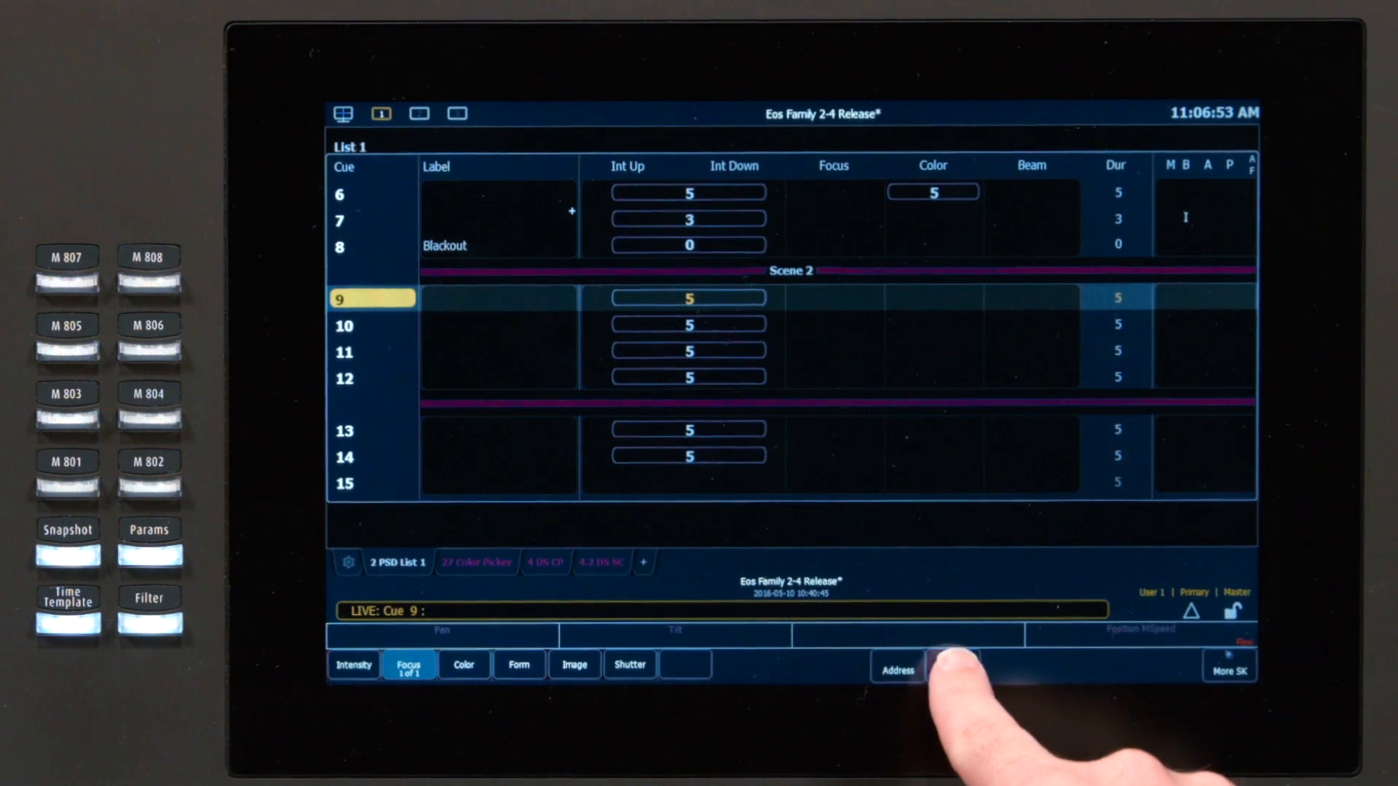
{"action": "left_click", "coordinate": [953, 670]}
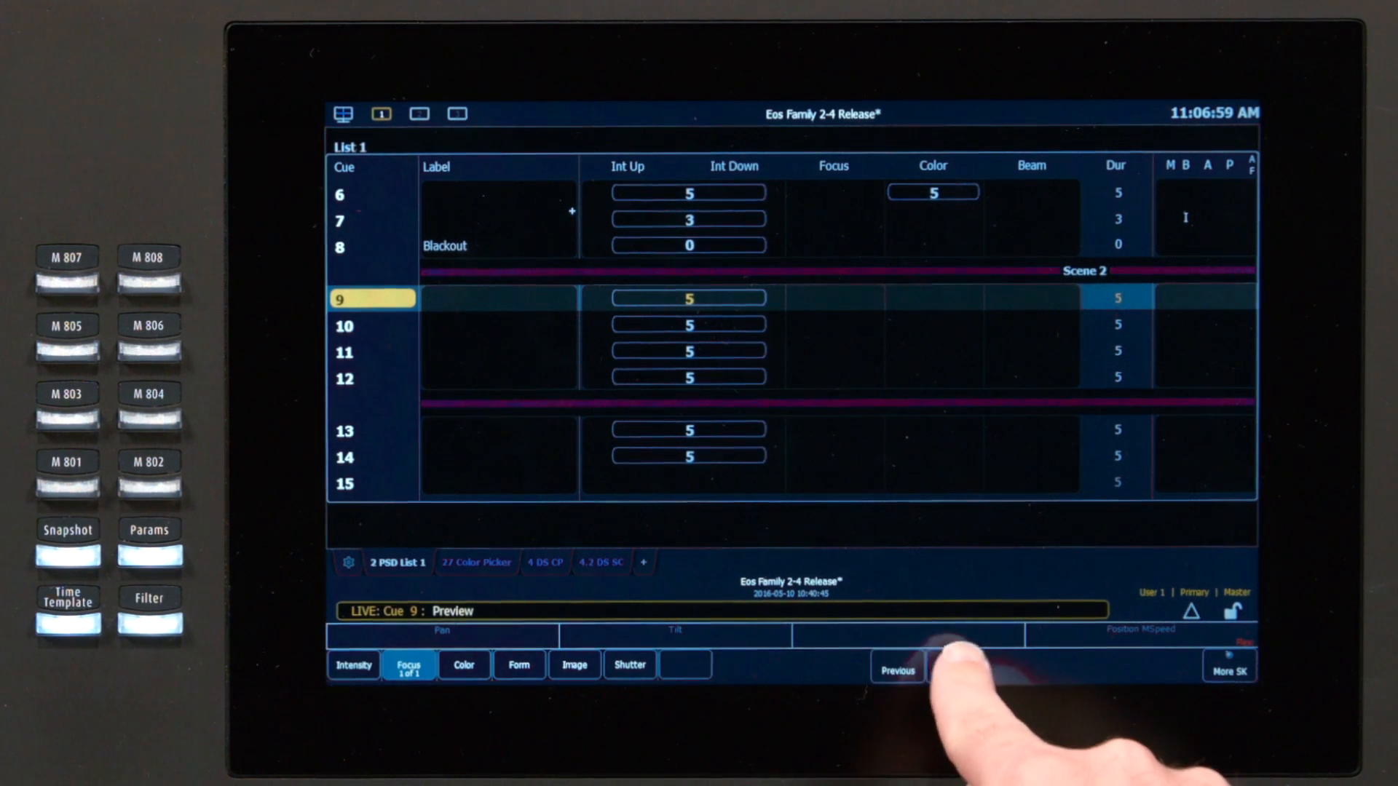
{"action": "left_click", "coordinate": [899, 737]}
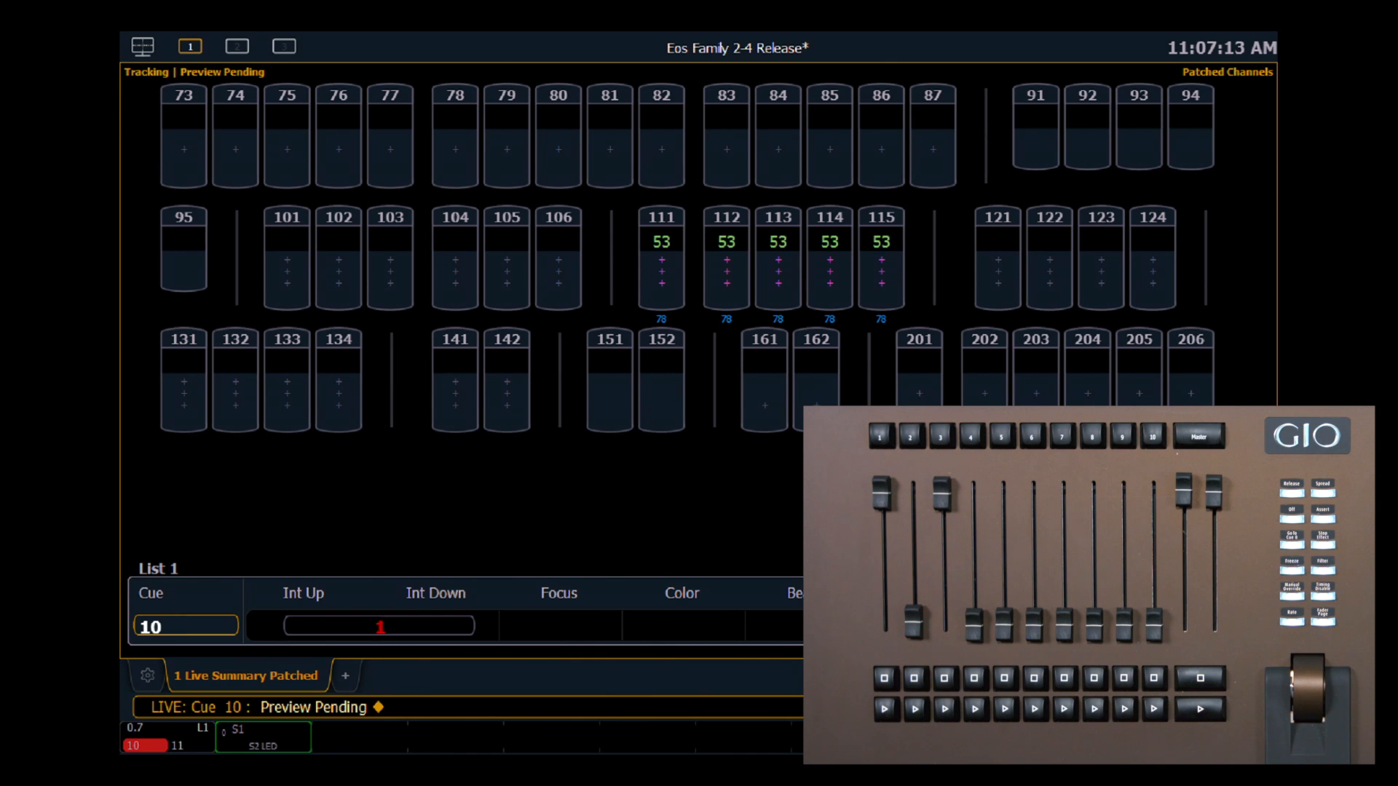
{"action": "key", "text": "ctrl+space"}
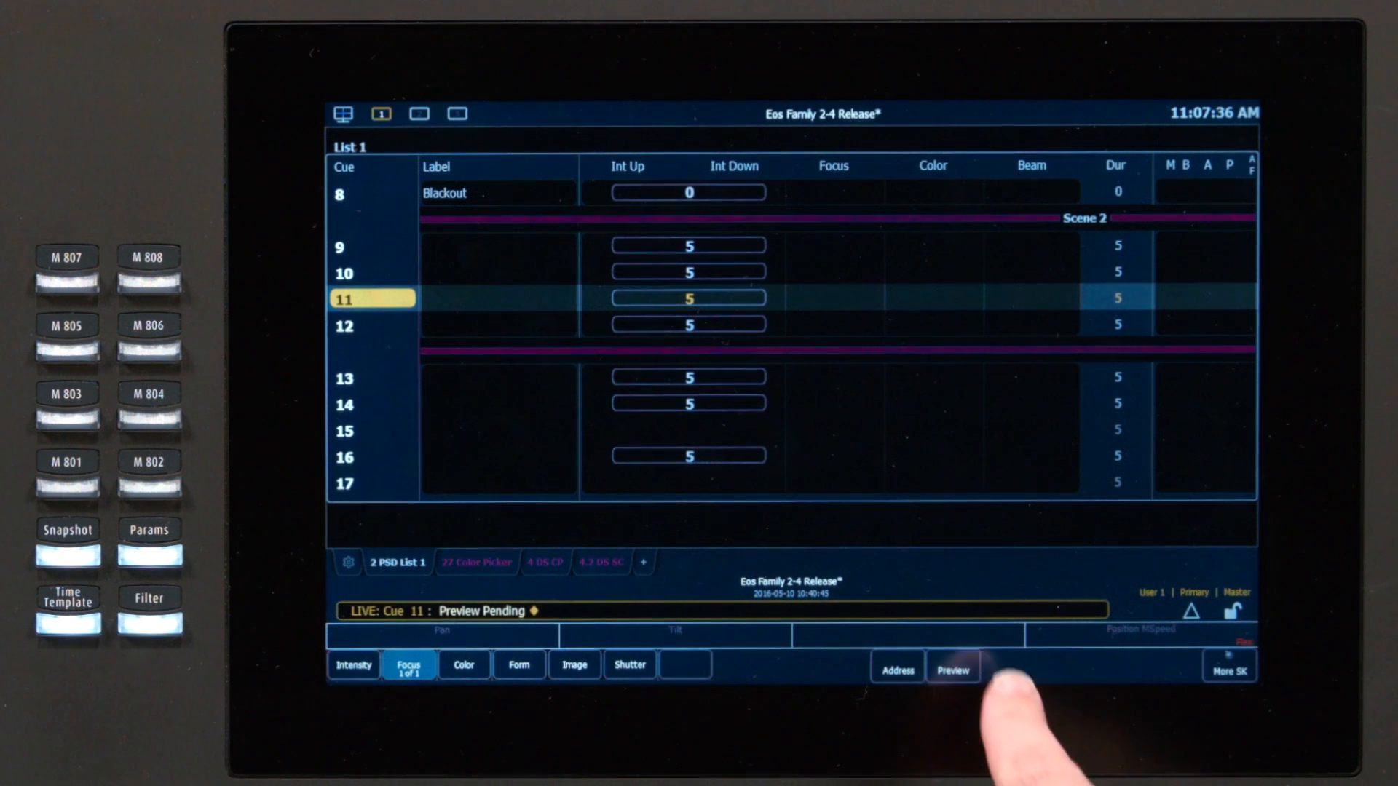
Step: Preview cue 9 while cue 11 is active, and call the Preview command once more
{"action": "left_click", "coordinate": [955, 662]}
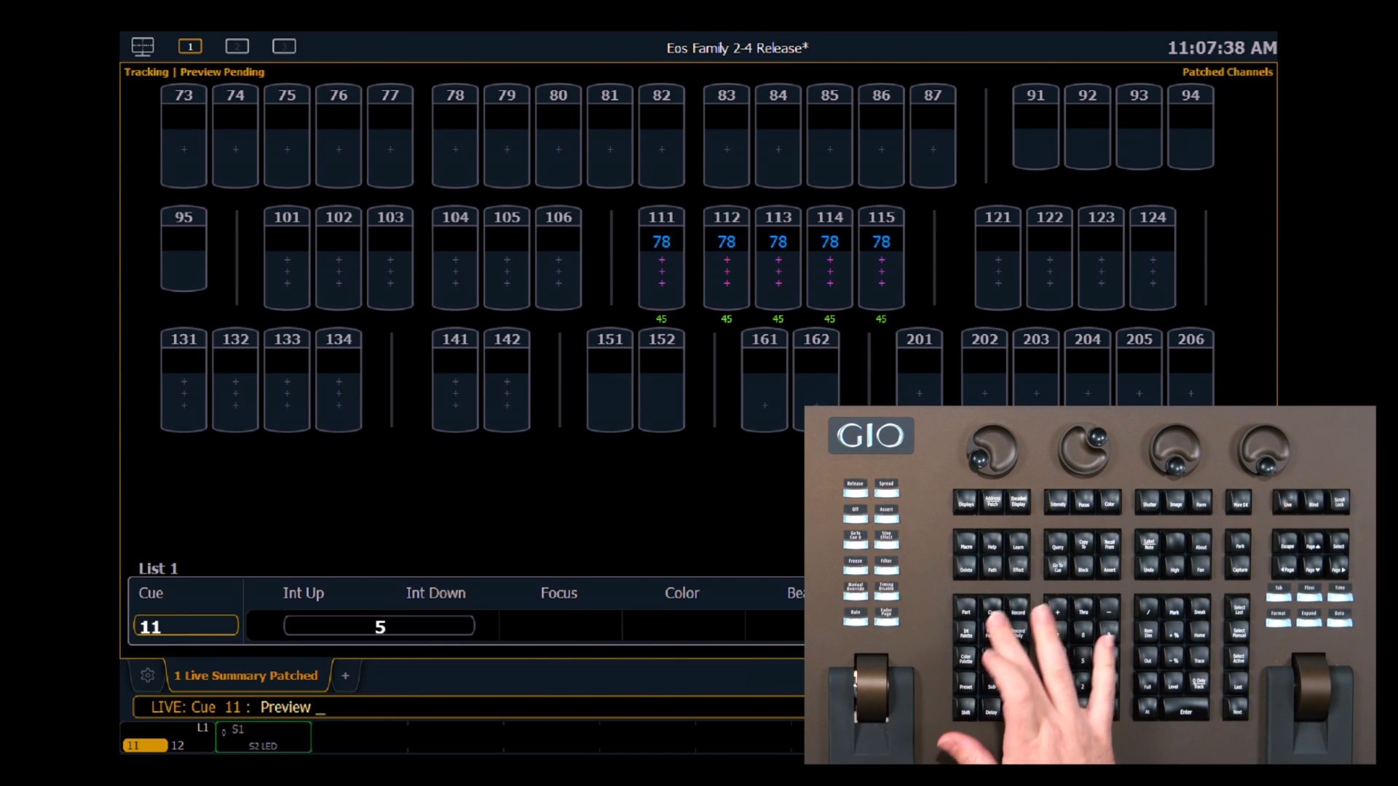
{"action": "key", "text": "q"}
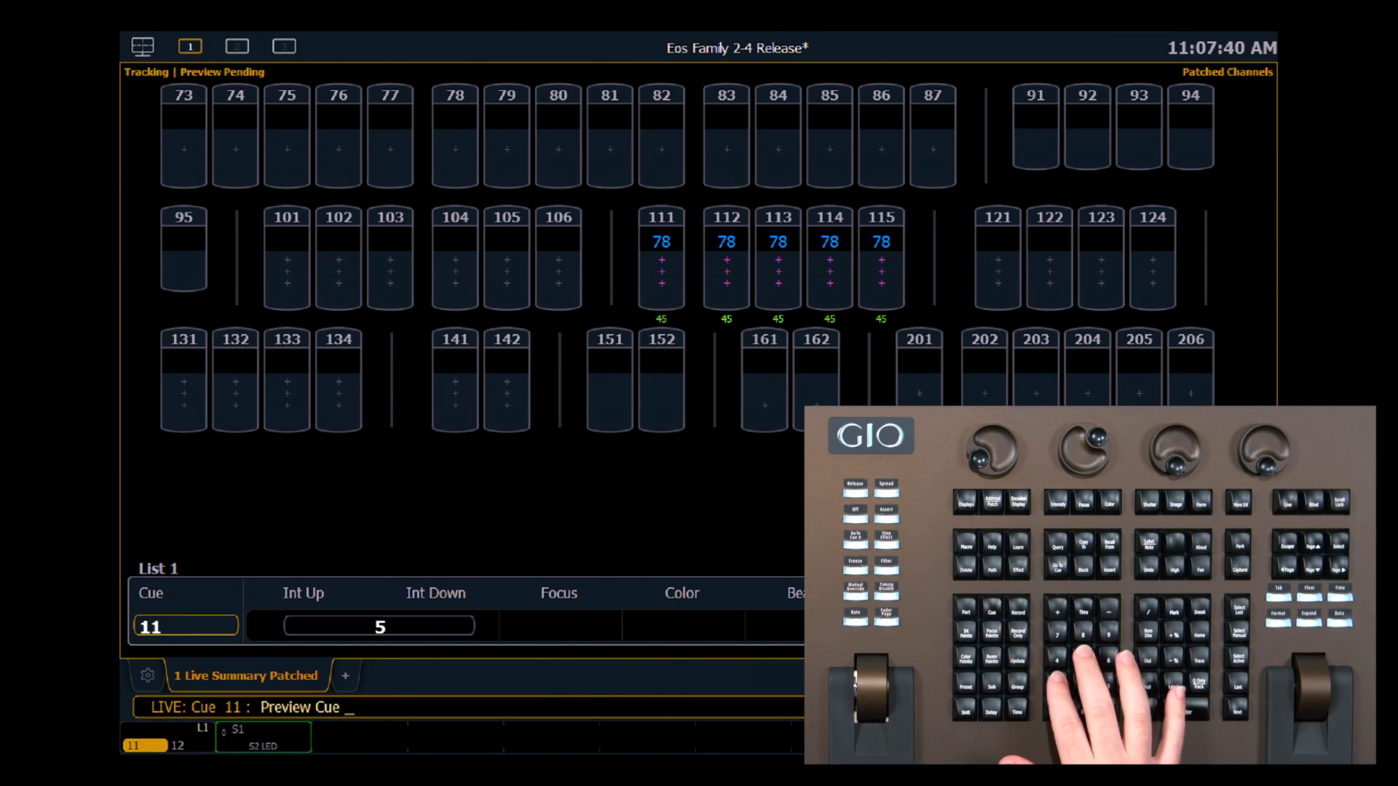
{"action": "key", "text": "9"}
{"action": "key", "text": "Return"}
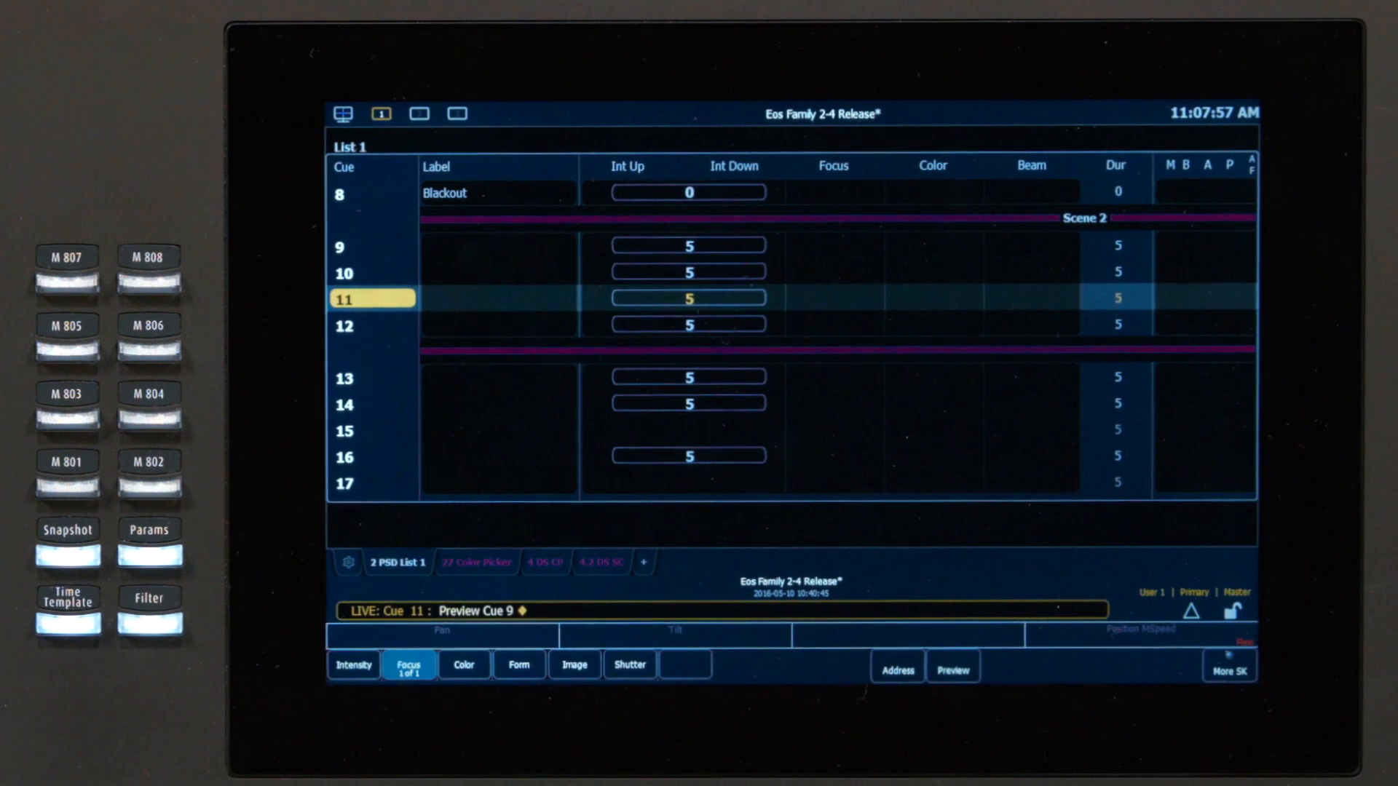
{"action": "left_click", "coordinate": [952, 665]}
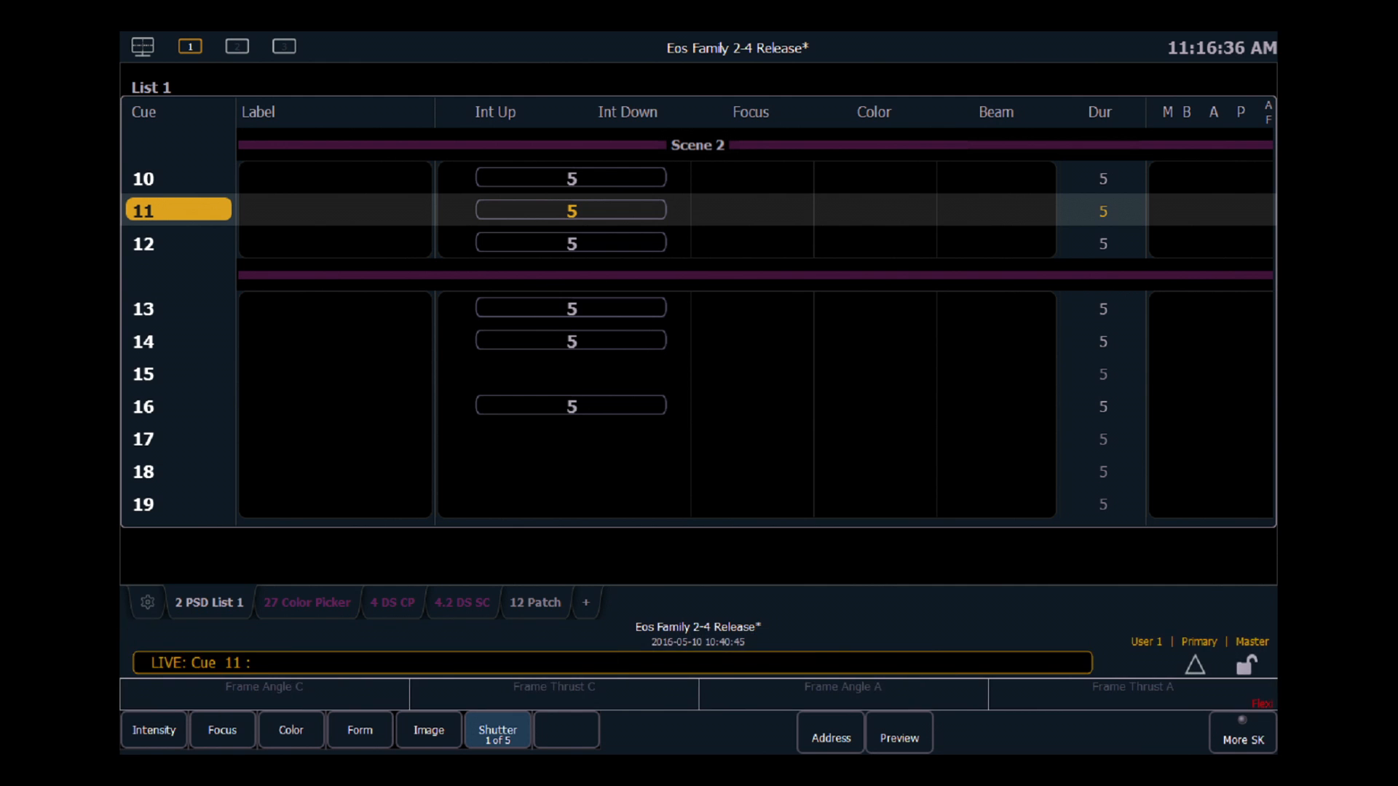
Step: Expand the control area, open the patch, select channel 111 and show its attributes
{"action": "left_click", "coordinate": [1195, 665]}
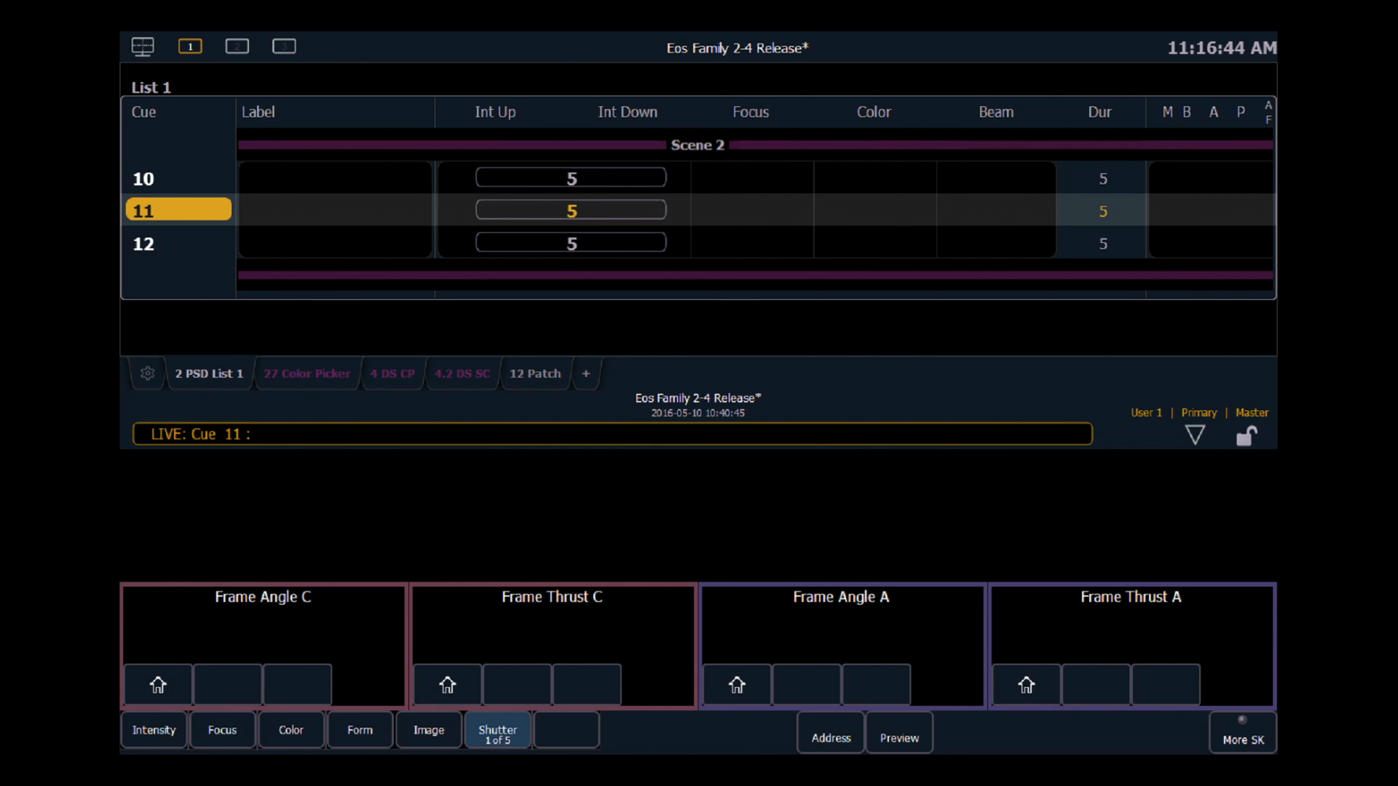
{"action": "key", "text": "alt+a"}
{"action": "key", "text": "alt+a"}
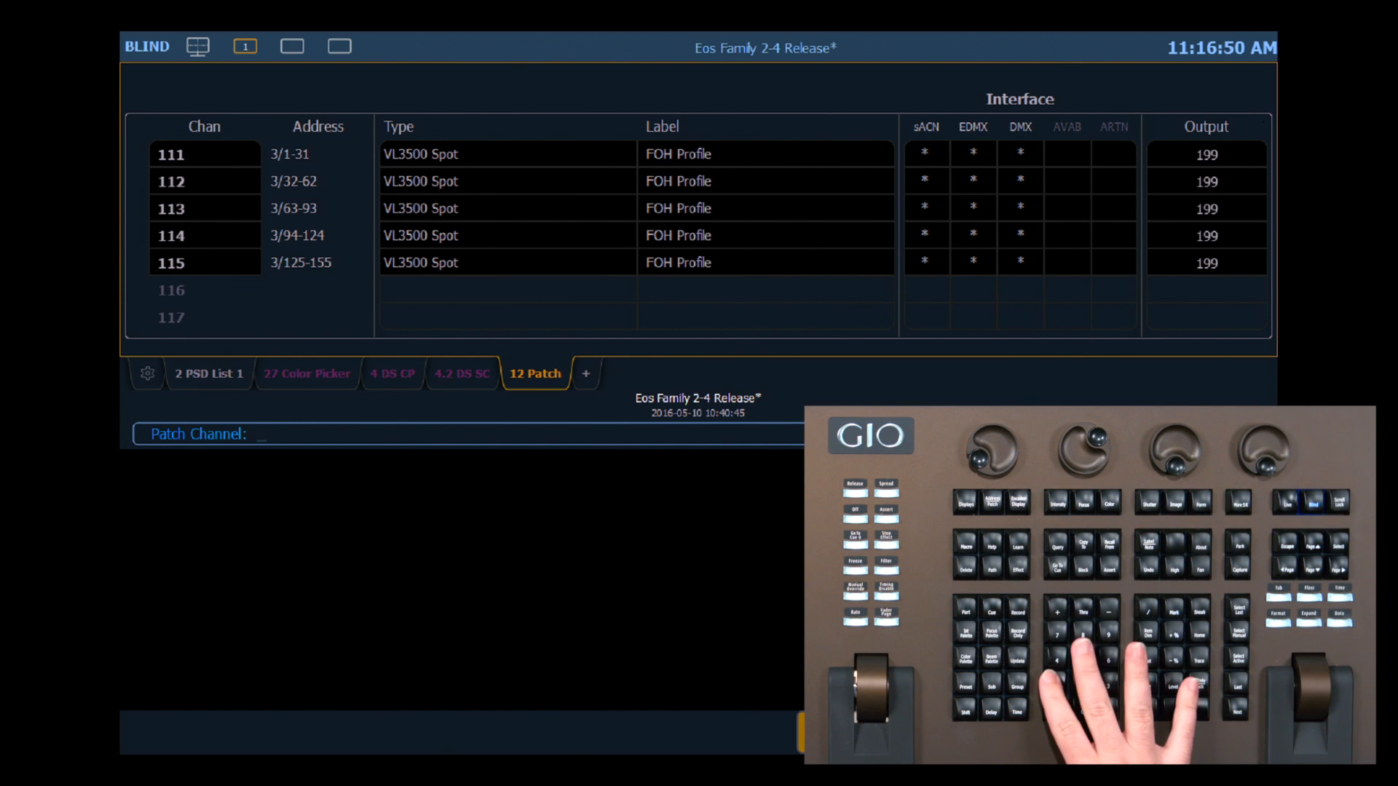
{"action": "type", "text": "111"}
{"action": "key", "text": "Return"}
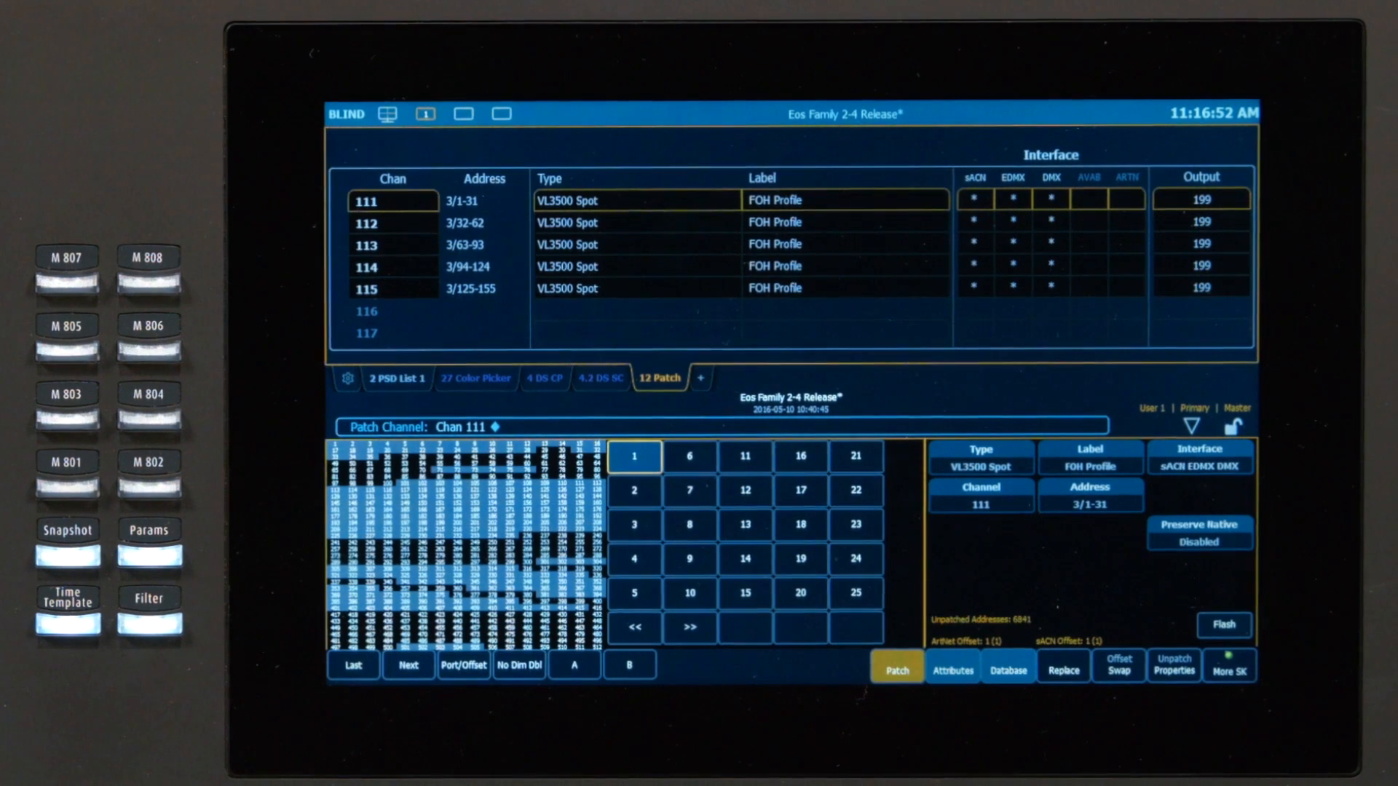
{"action": "left_click", "coordinate": [953, 670]}
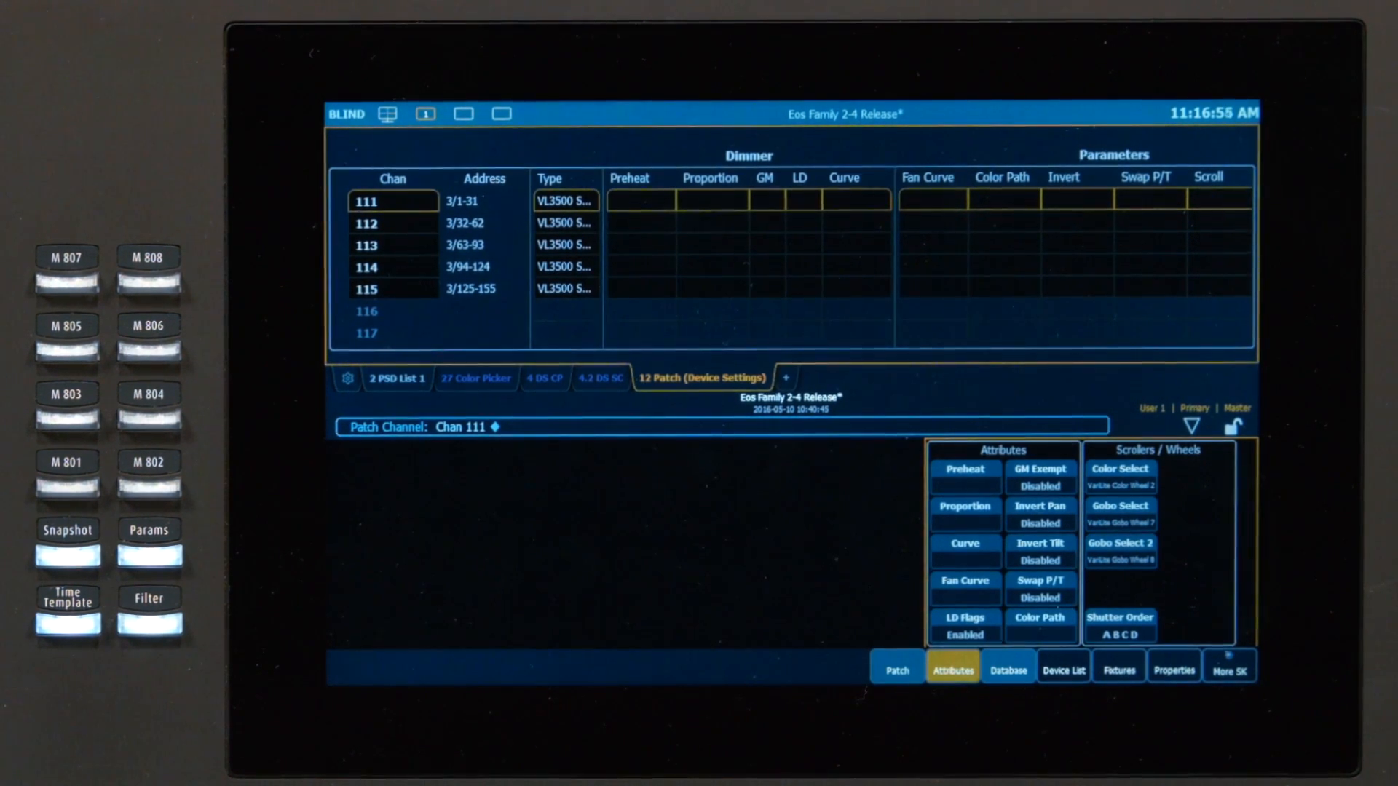
Step: Edit channel 111's shutter order by inverting and rotating it to B C D A clockwise from the top, and apply it
{"action": "left_click", "coordinate": [1119, 625]}
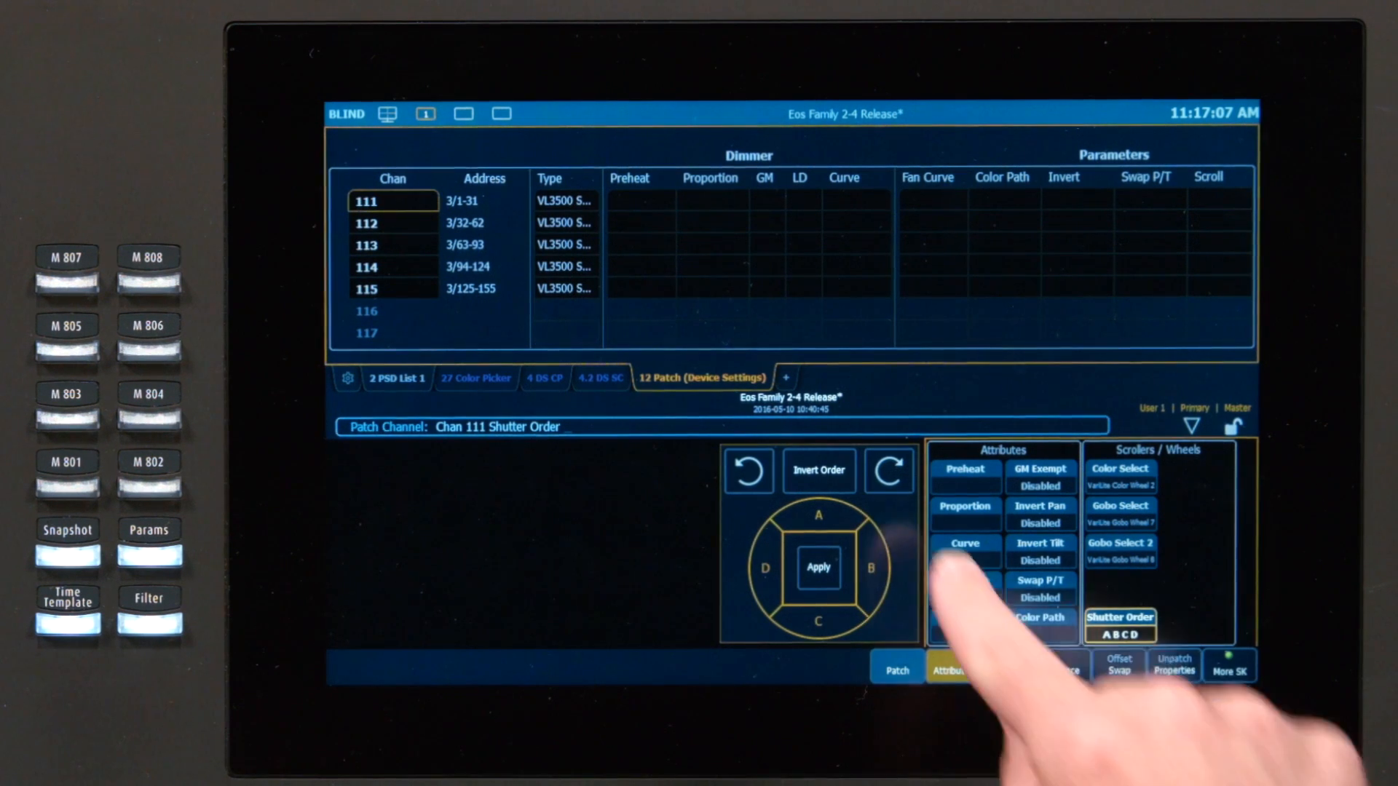
{"action": "left_click", "coordinate": [819, 490]}
{"action": "left_click", "coordinate": [888, 472]}
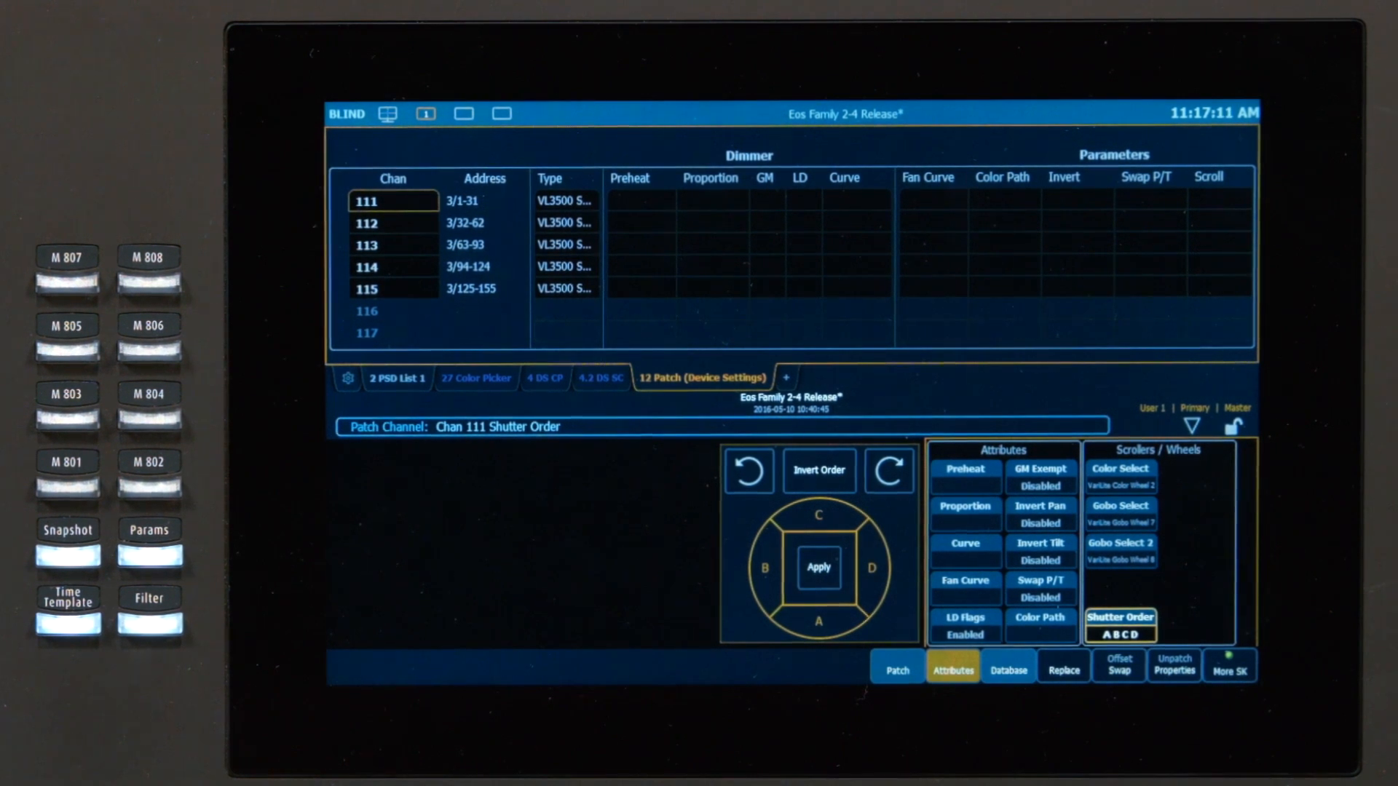
{"action": "left_click", "coordinate": [814, 471]}
{"action": "left_click", "coordinate": [749, 472]}
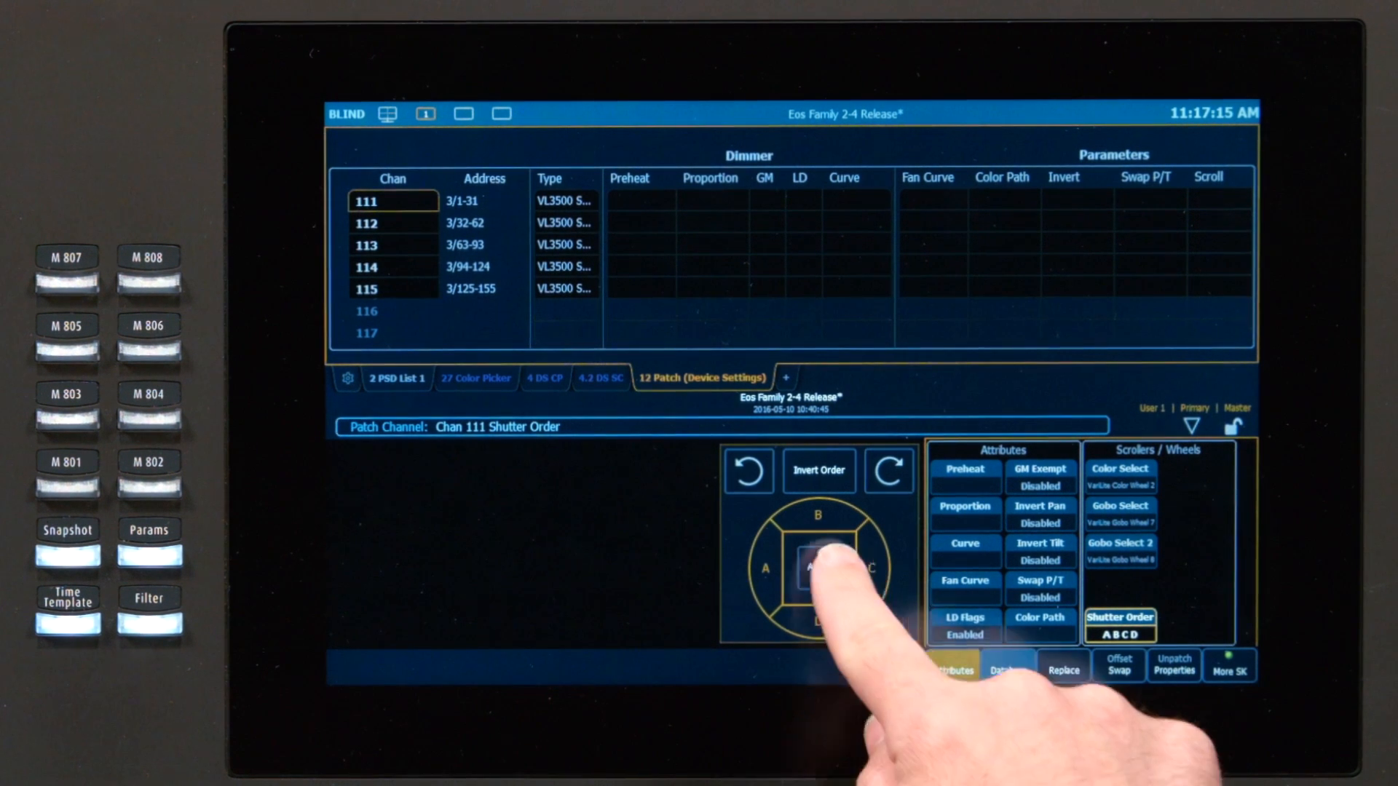
{"action": "left_click", "coordinate": [818, 567]}
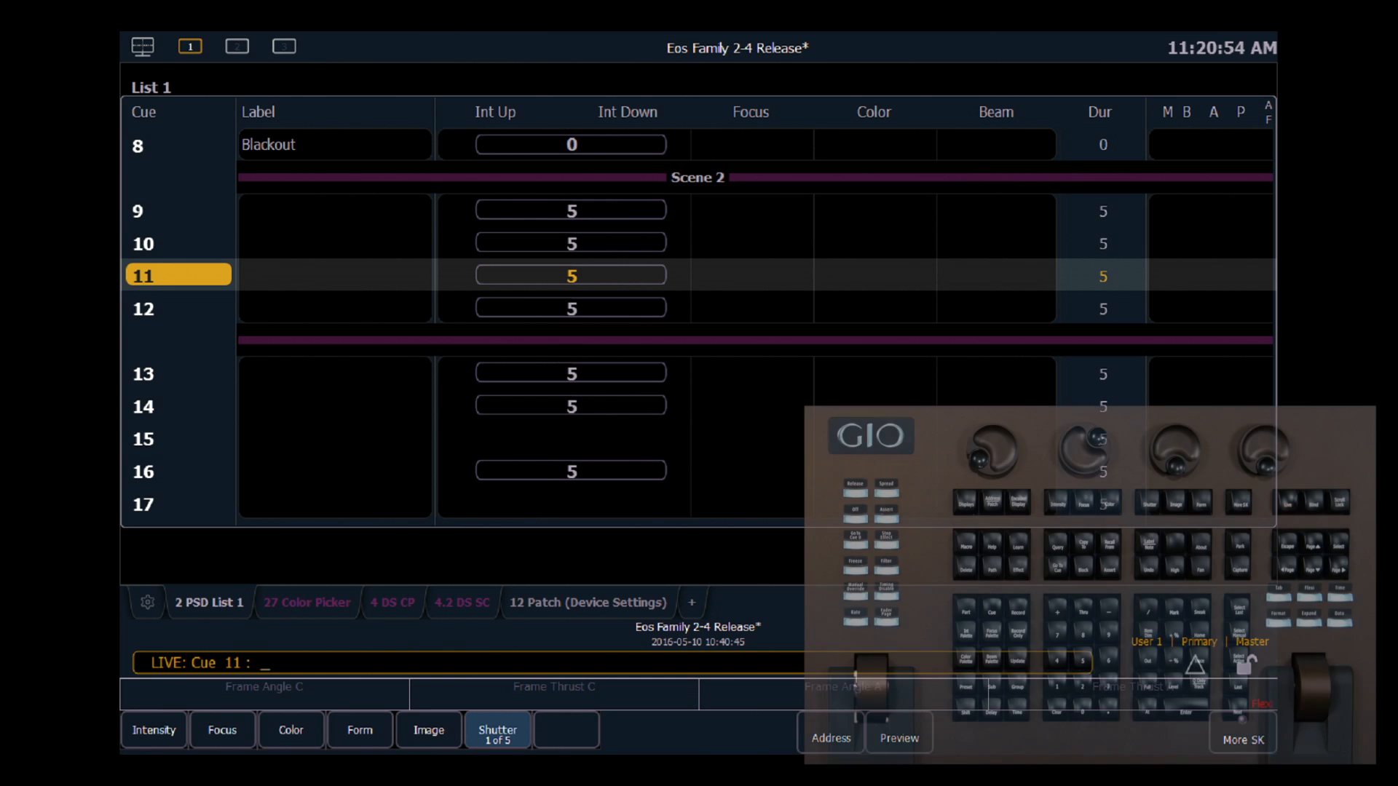
Step: Show the browser and expand File and Open down to the Show File Archive folder
{"action": "key", "text": "F10"}
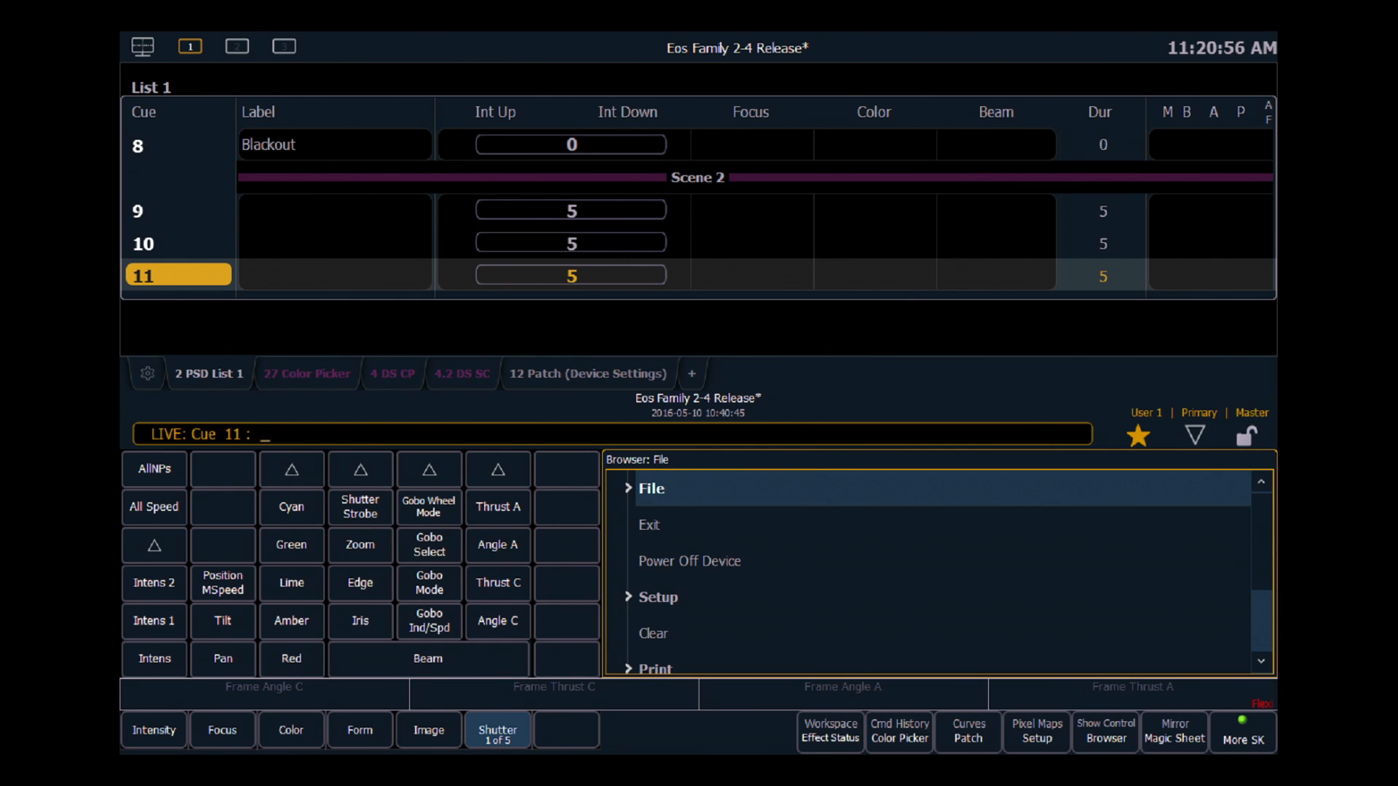
{"action": "key", "text": "Right"}
{"action": "key", "text": "Down"}
{"action": "key", "text": "Down"}
{"action": "key", "text": "Down"}
{"action": "key", "text": "Right"}
{"action": "key", "text": "Down"}
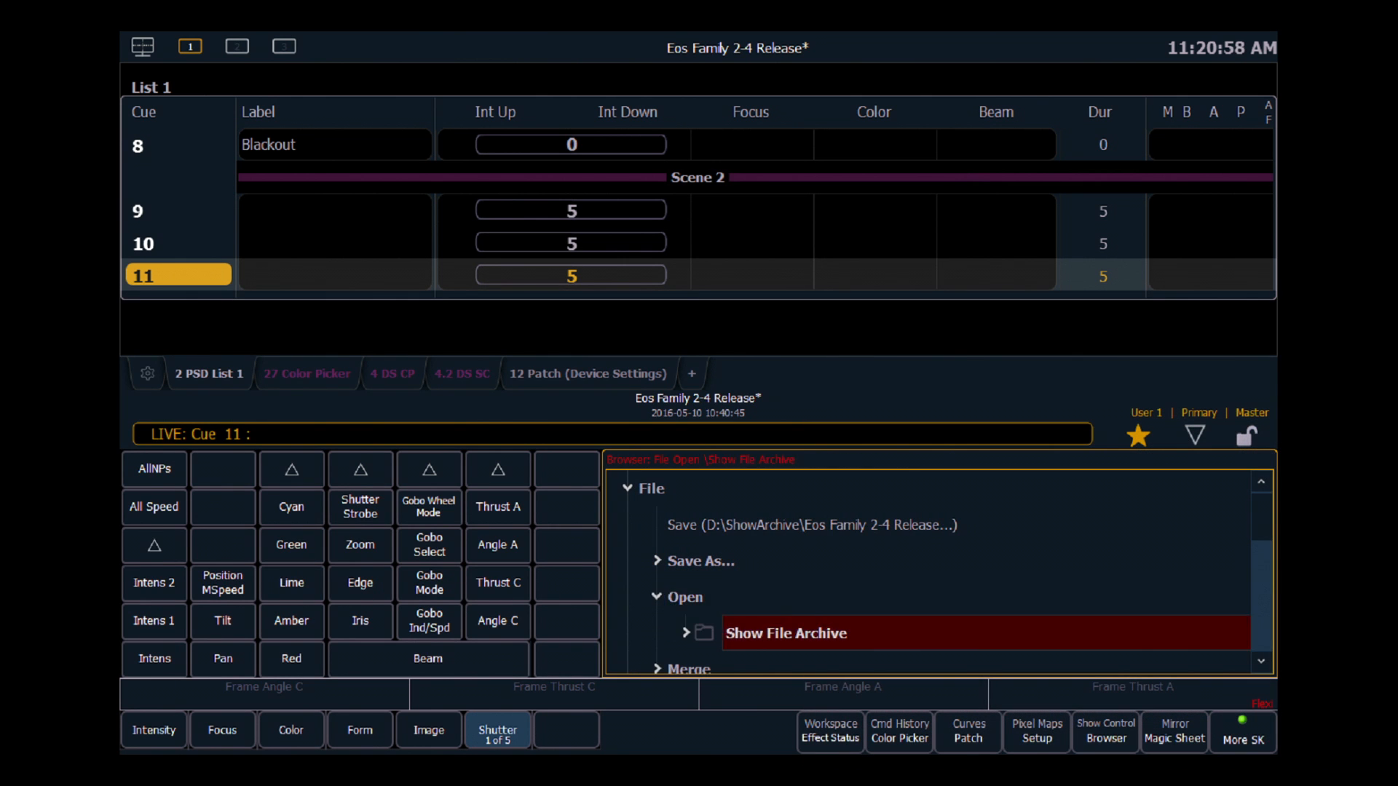
{"action": "key", "text": "Right"}
{"action": "key", "text": "Down"}
{"action": "key", "text": "Down"}
{"action": "key", "text": "Down"}
{"action": "key", "text": "Down"}
{"action": "key", "text": "Down"}
{"action": "key", "text": "Down"}
{"action": "key", "text": "Down"}
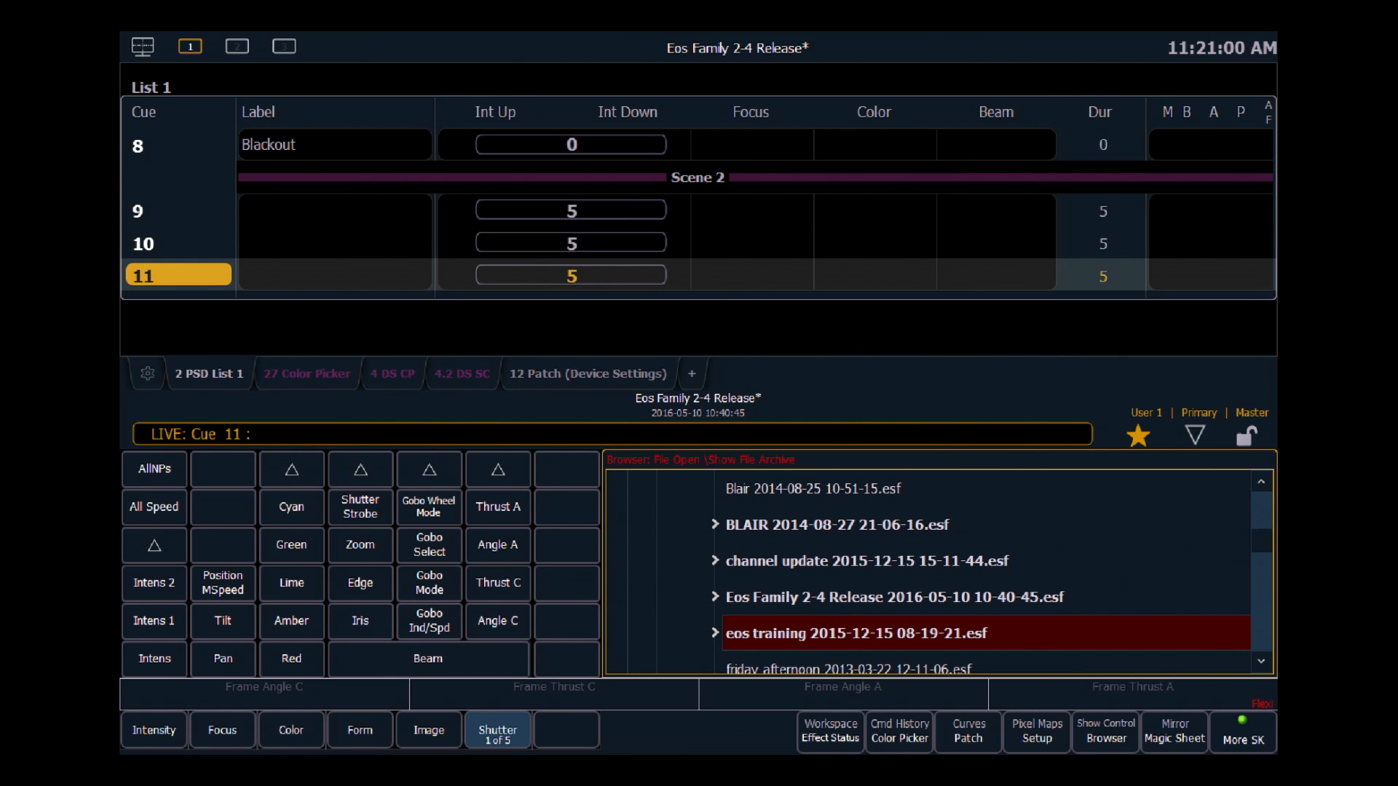
{"action": "key", "text": "Return"}
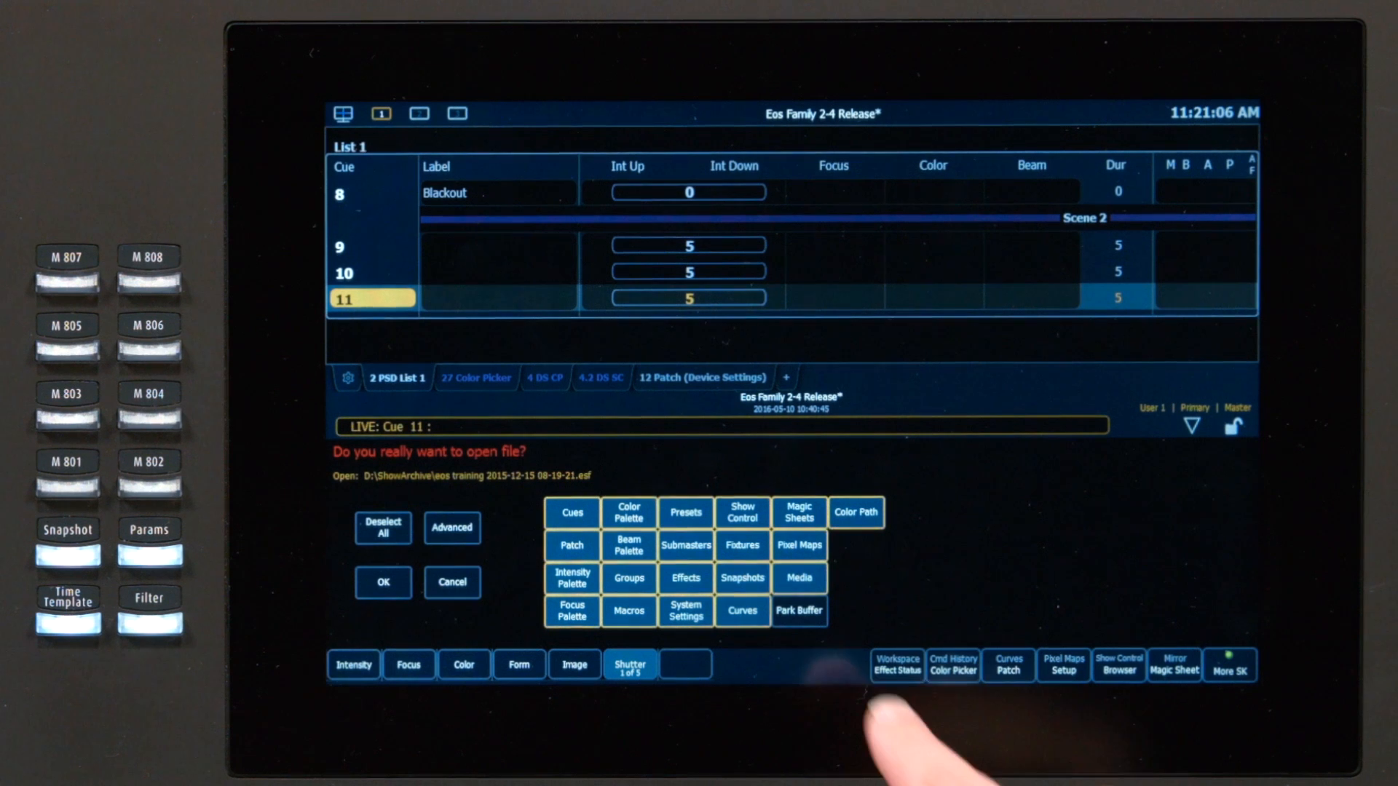
Step: Include the Park Buffer in the file open, approve its inclusion and confirm opening the file
{"action": "left_click", "coordinate": [798, 610]}
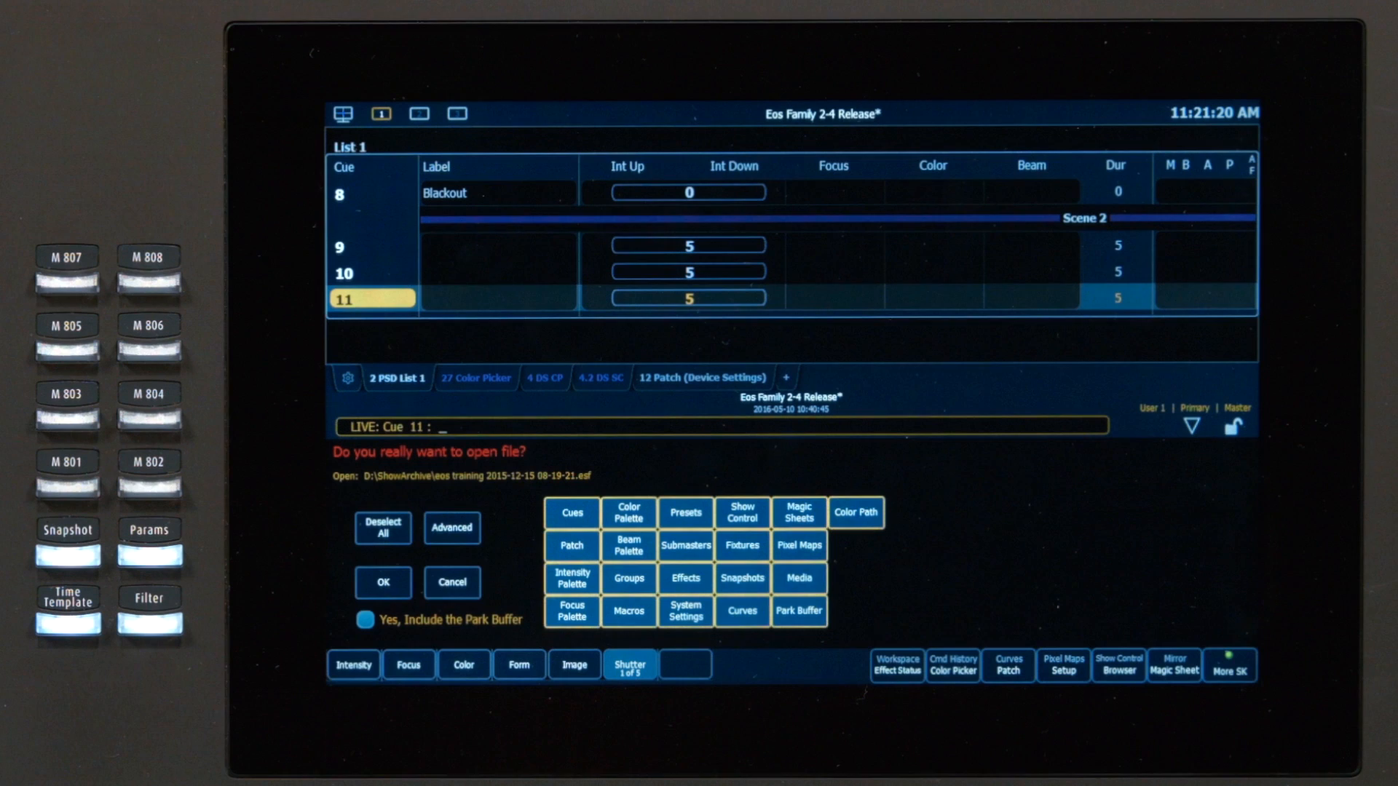
{"action": "left_click", "coordinate": [168, 673]}
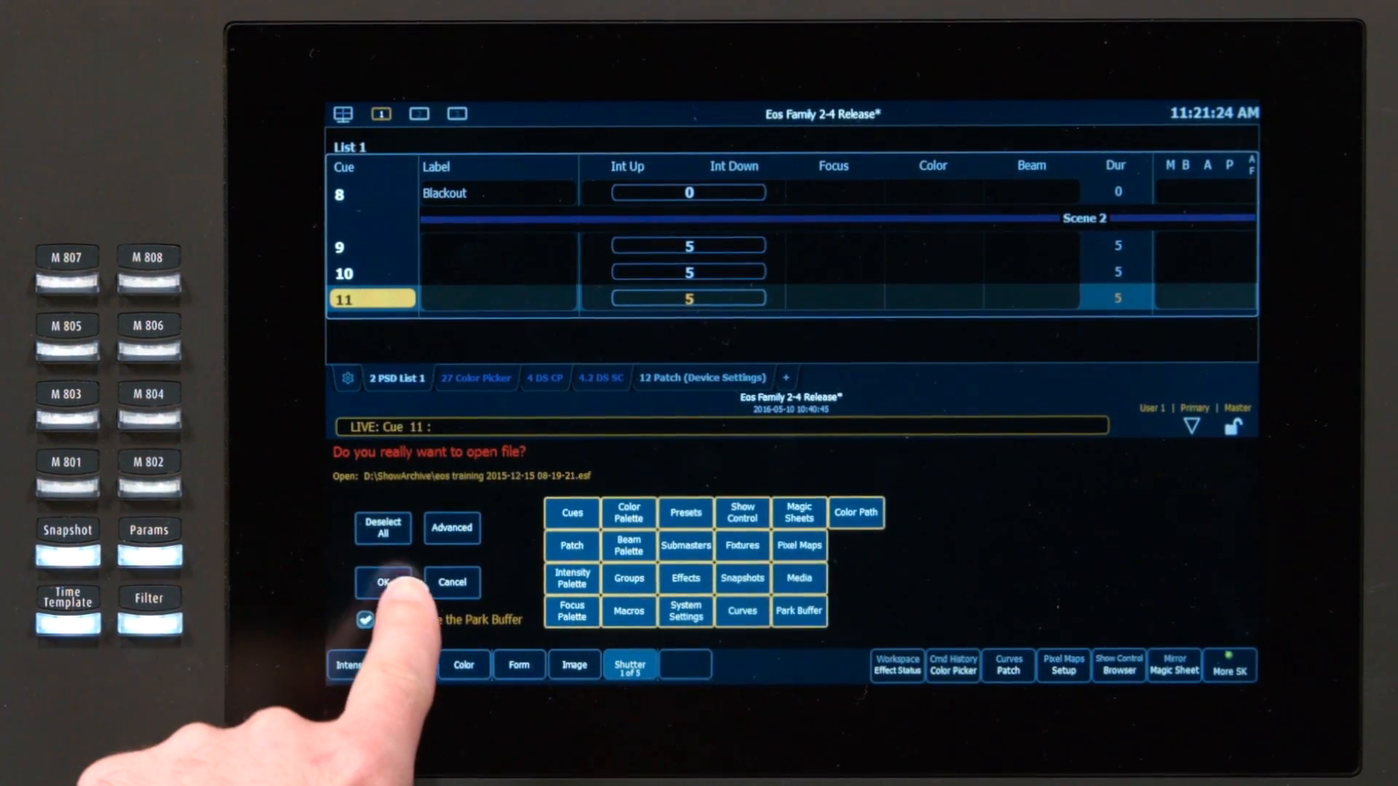
{"action": "left_click", "coordinate": [383, 582]}
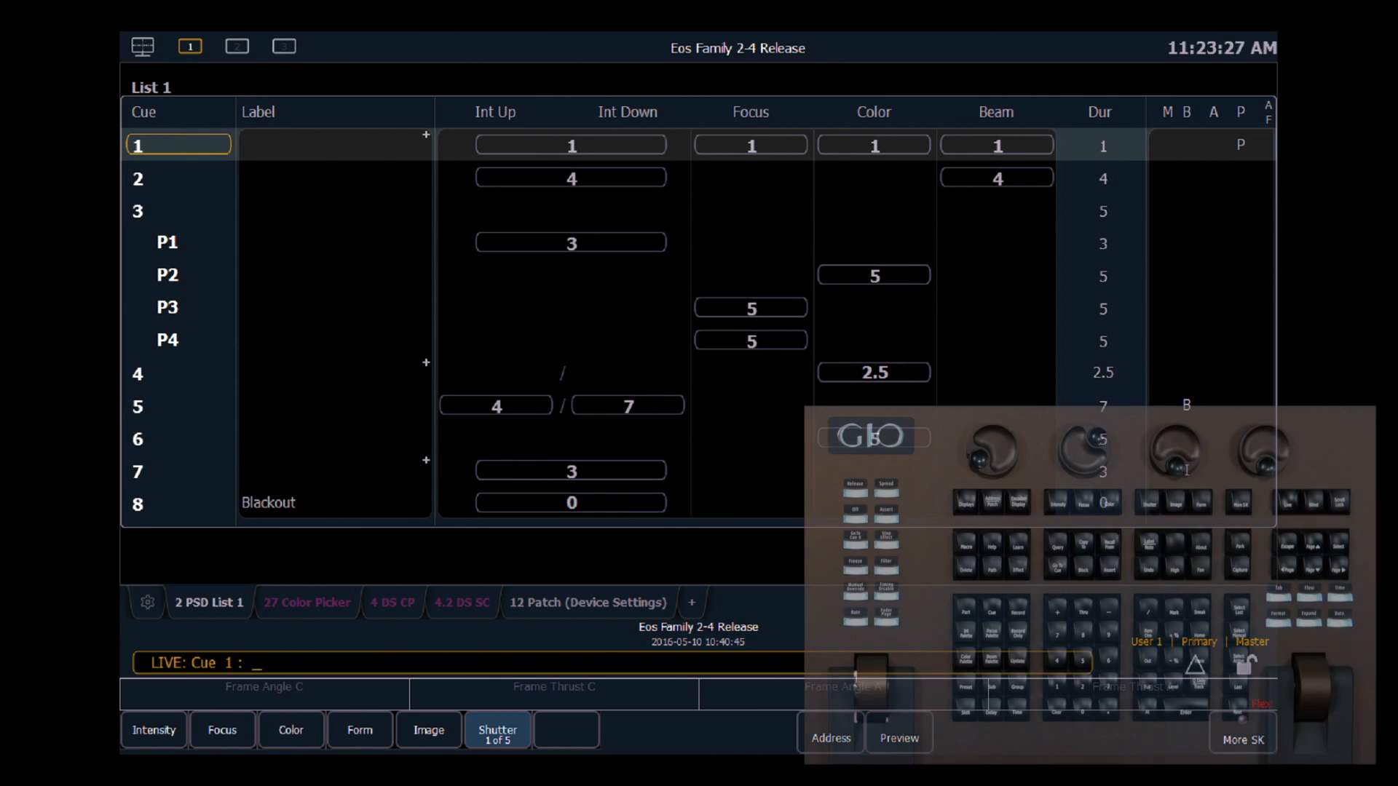
Step: Open Setup from the browser and examine the desk's Record Defaults settings
{"action": "key", "text": "F10"}
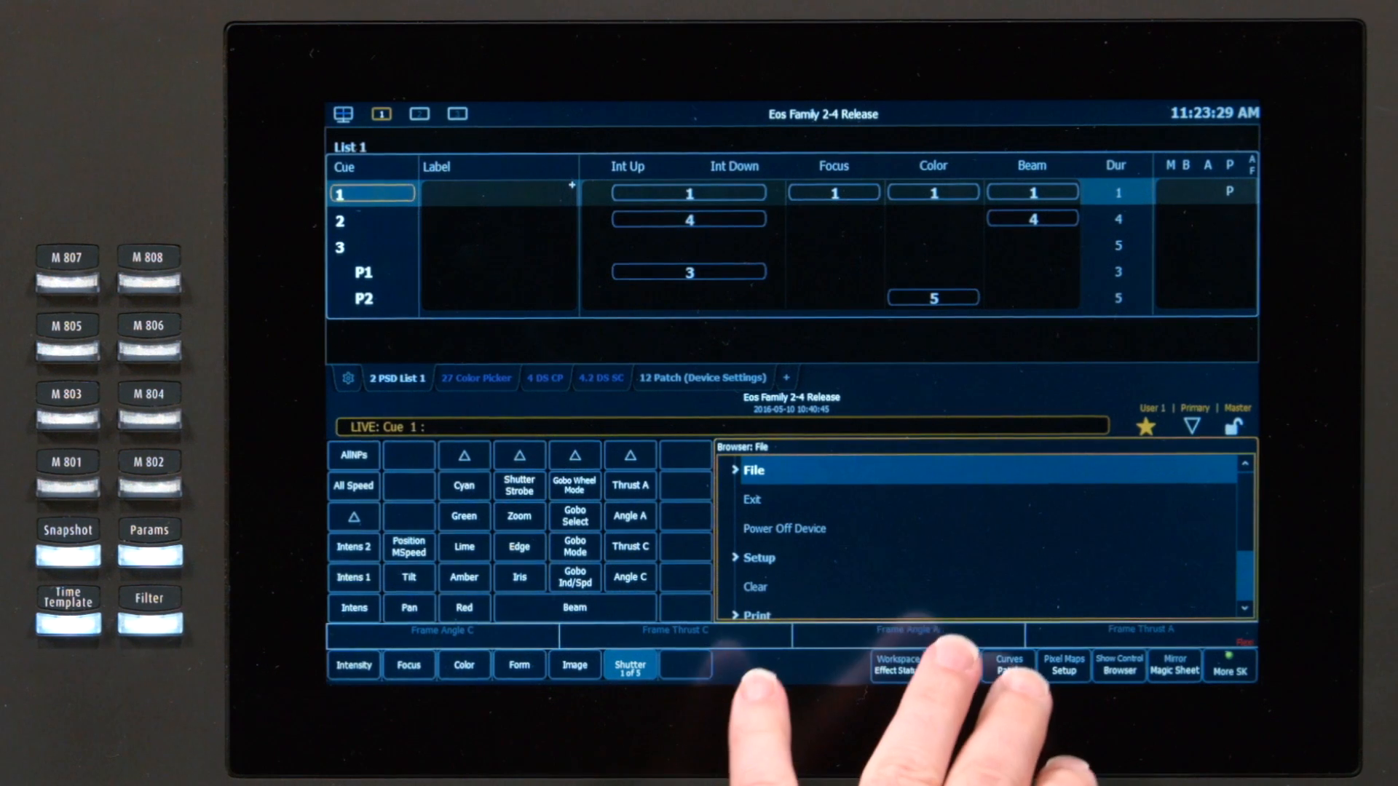
{"action": "left_click", "coordinate": [657, 597]}
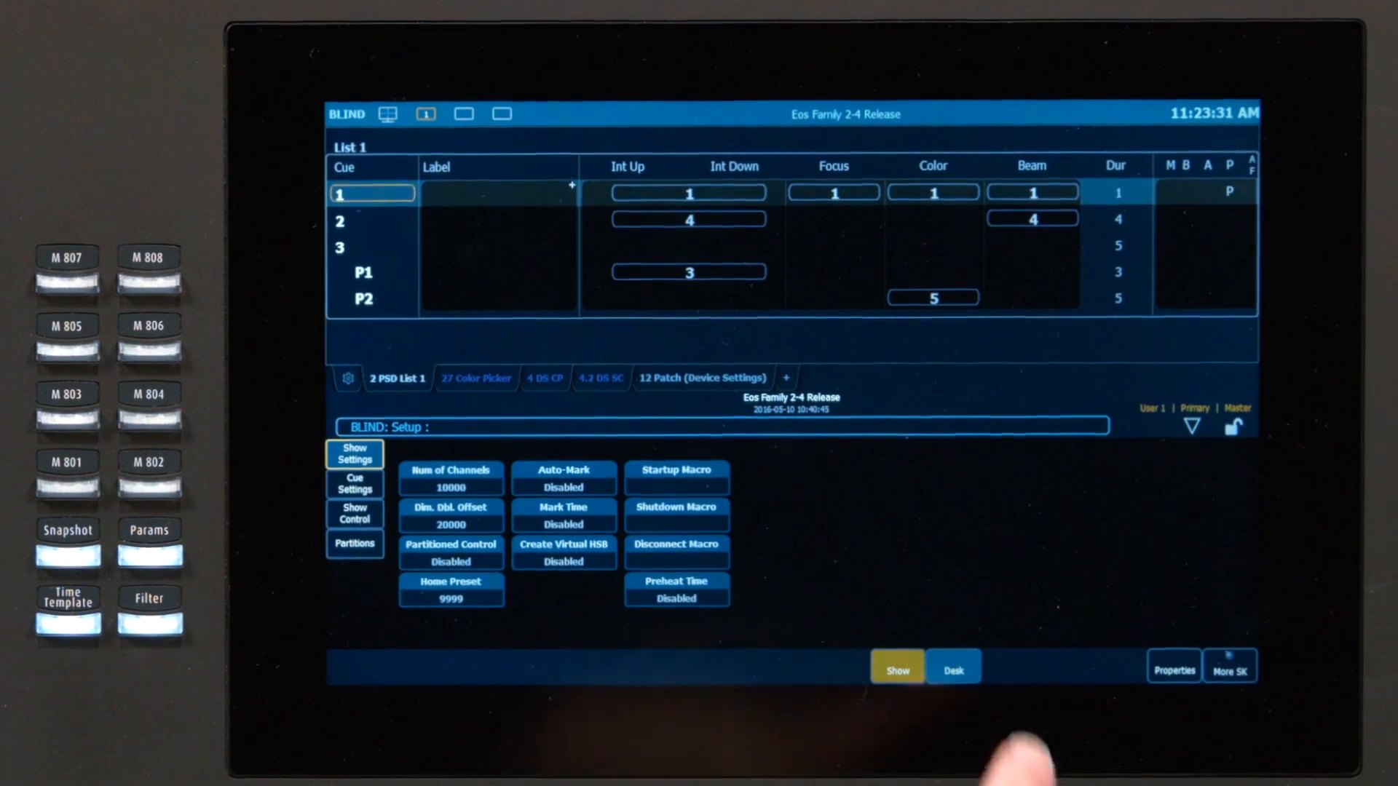
{"action": "left_click", "coordinate": [953, 669]}
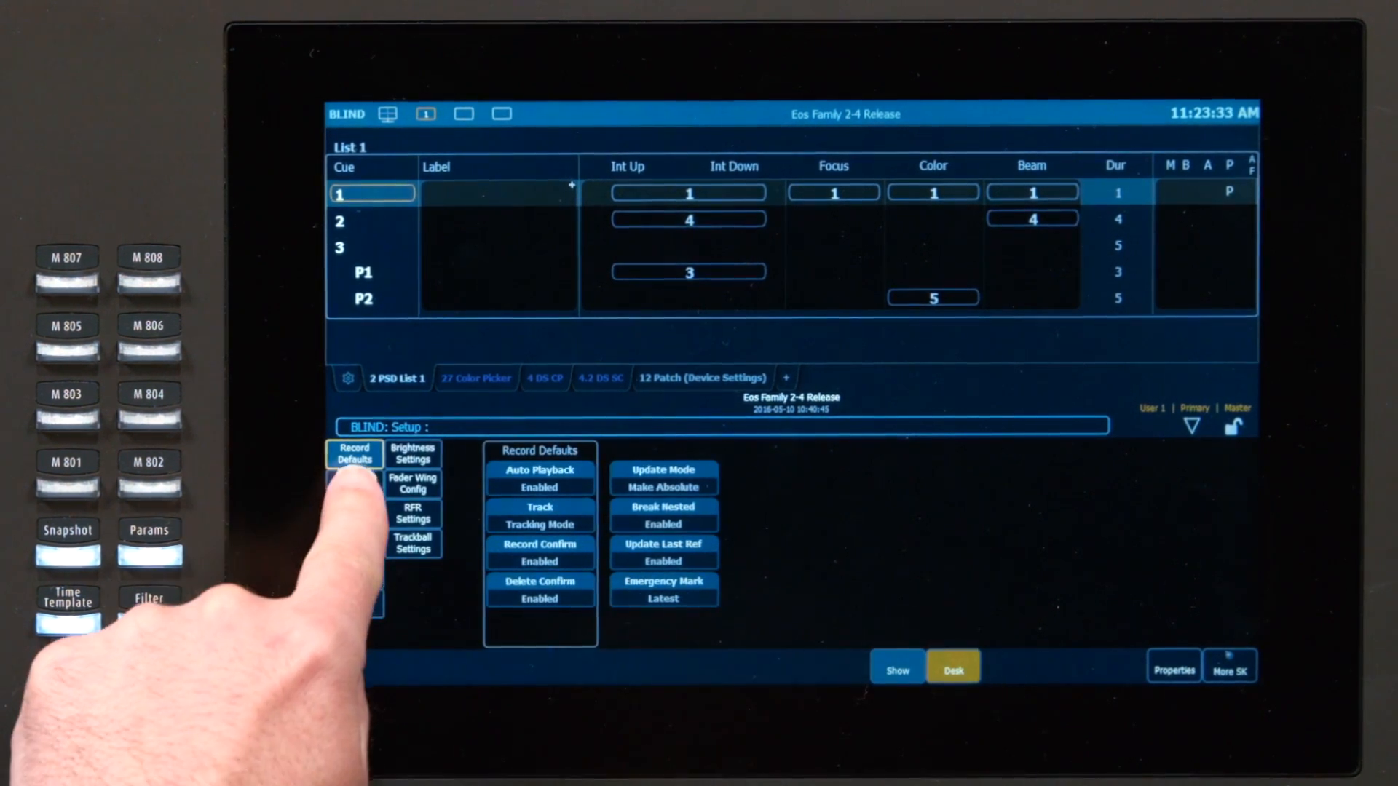
{"action": "left_click", "coordinate": [354, 482]}
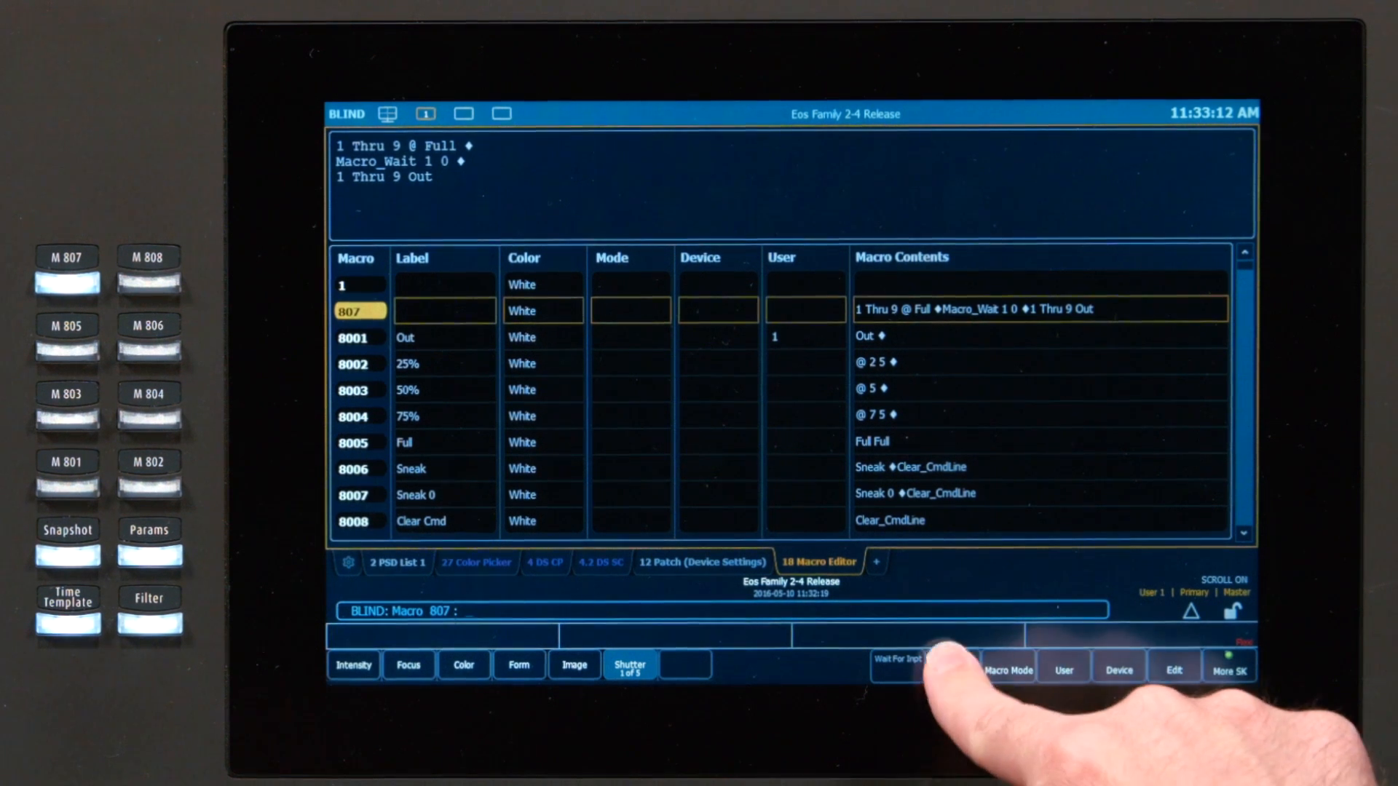
Step: Set macro 807's color to Red, return to Live and run the macro
{"action": "left_click", "coordinate": [897, 737]}
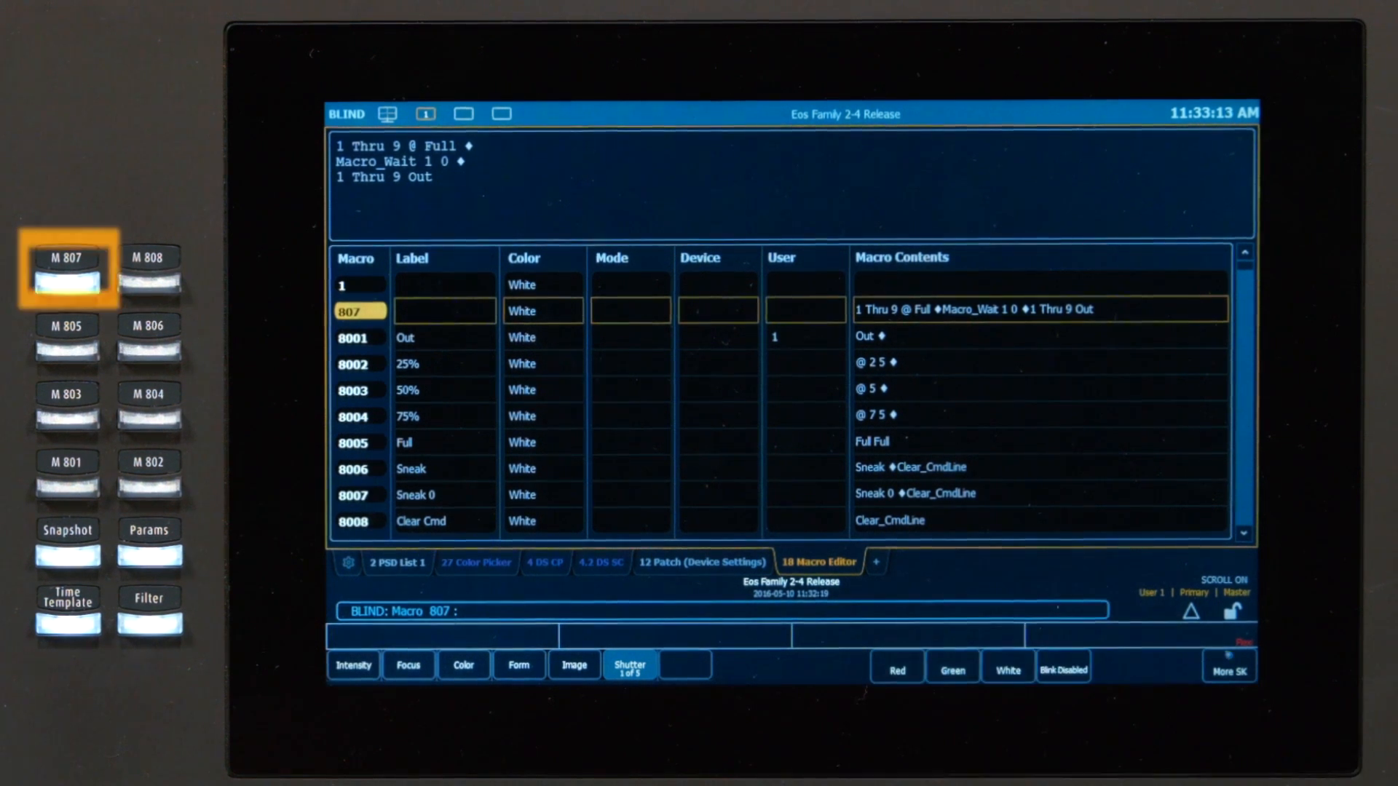
{"action": "left_click", "coordinate": [898, 671]}
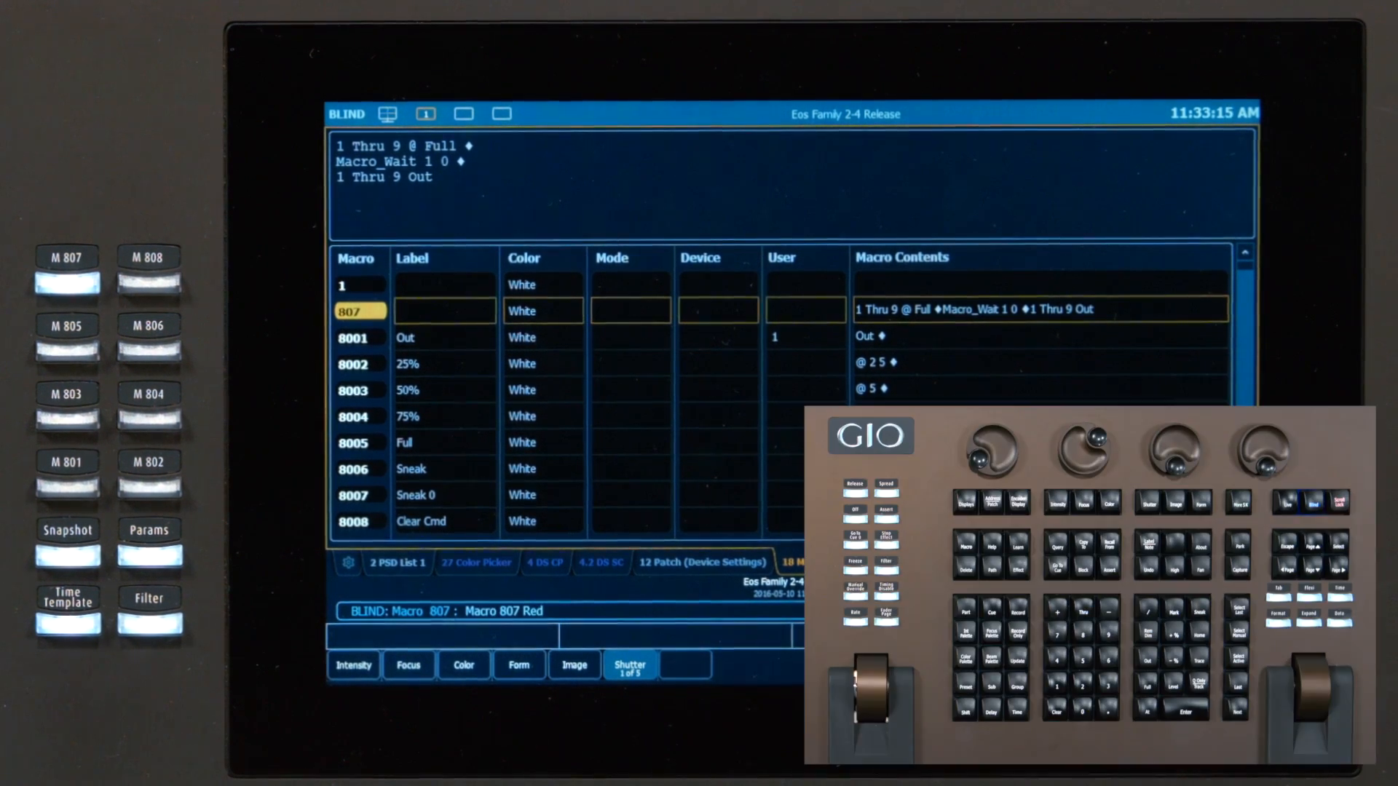
{"action": "key", "text": "Return"}
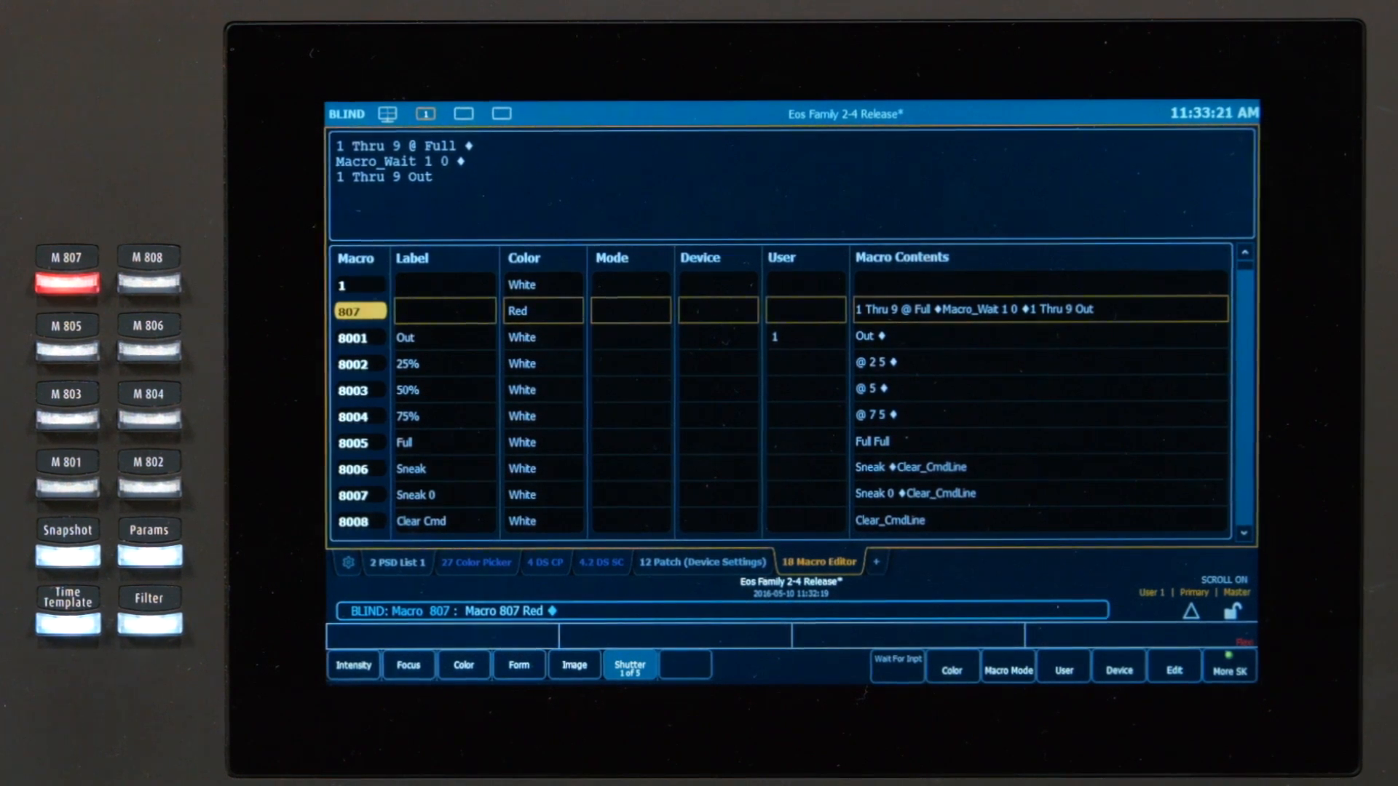
{"action": "key", "text": "F1"}
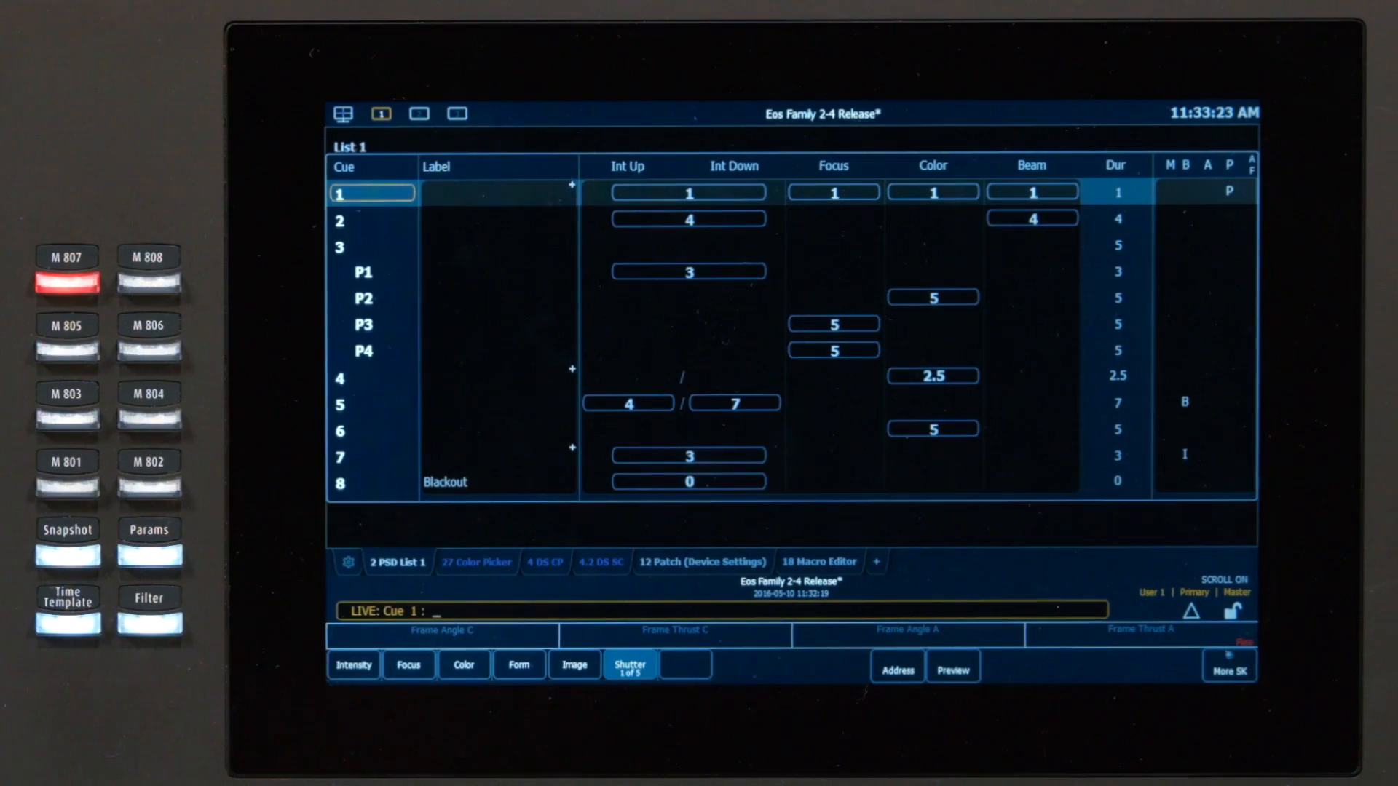
{"action": "left_click", "coordinate": [67, 282]}
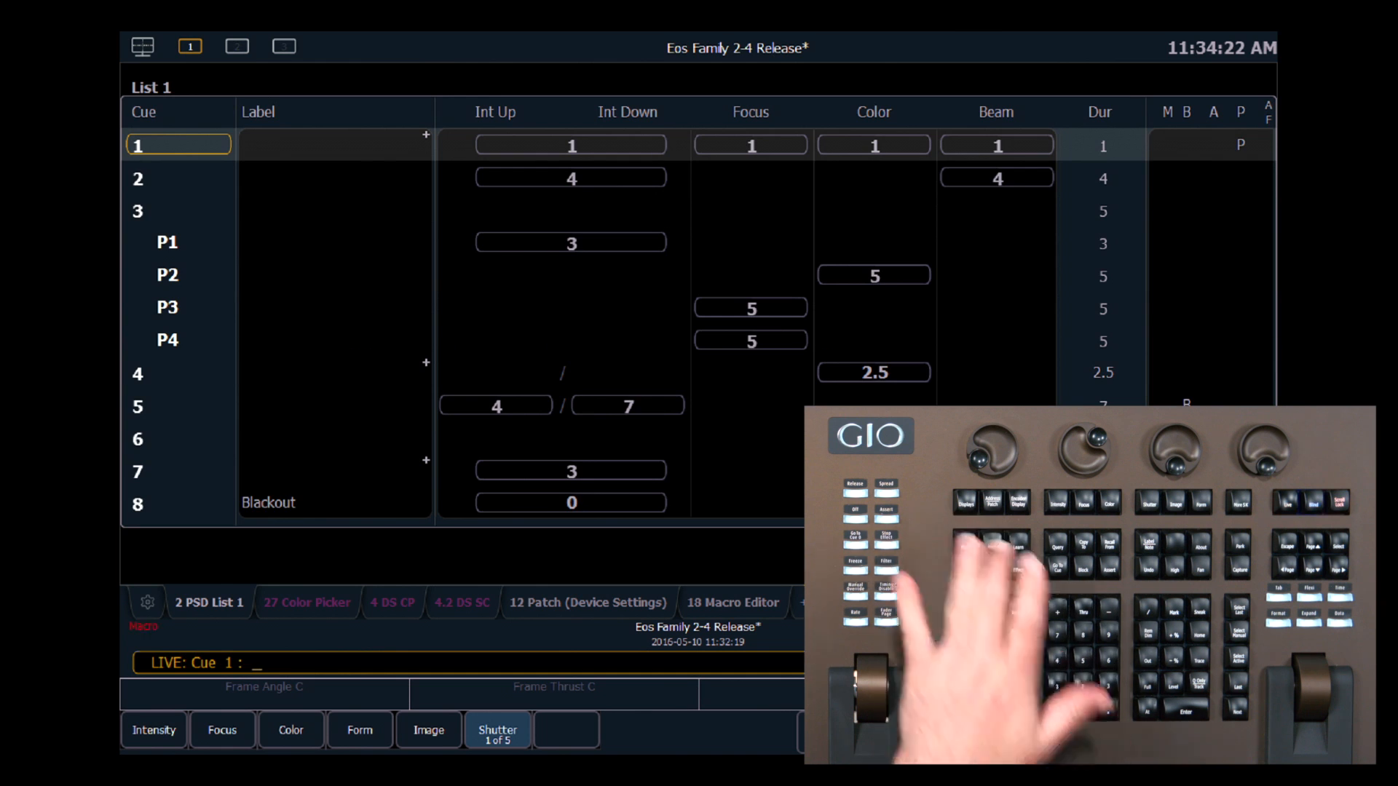
Step: Set macro 807 to Blink Disabled in the macro editor, return to Live and run it again
{"action": "key", "text": "F2"}
{"action": "type", "text": "m807"}
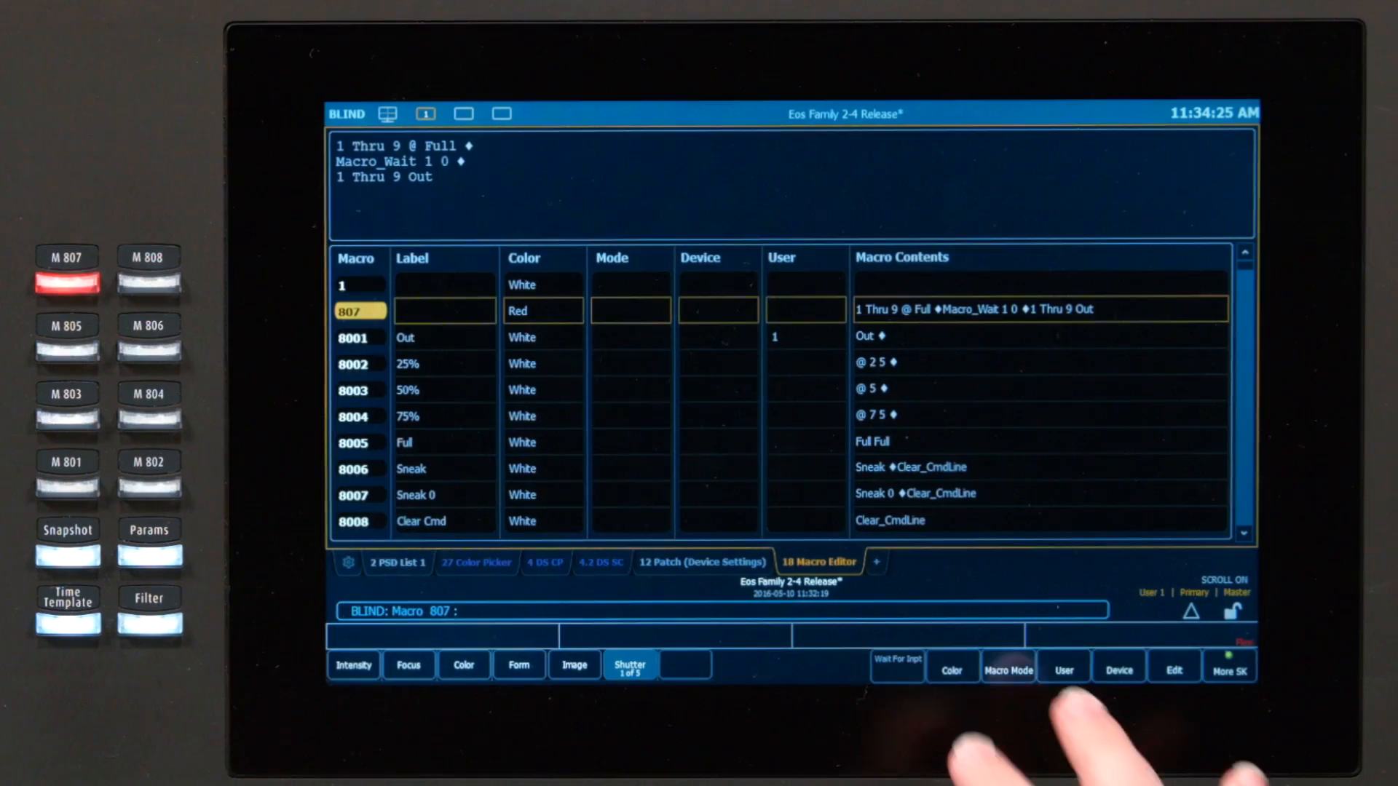
{"action": "left_click", "coordinate": [951, 670]}
{"action": "left_click", "coordinate": [1008, 668]}
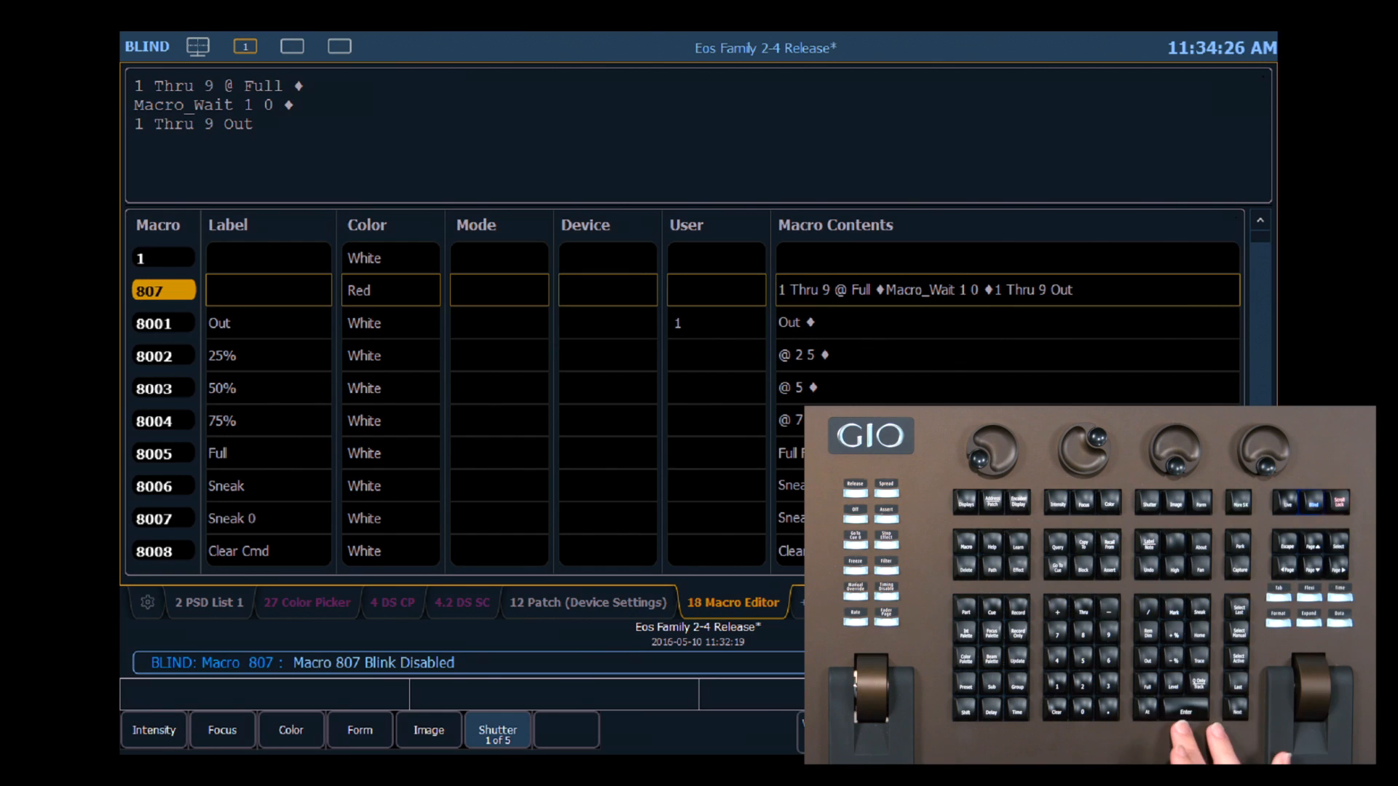
{"action": "key", "text": "F1"}
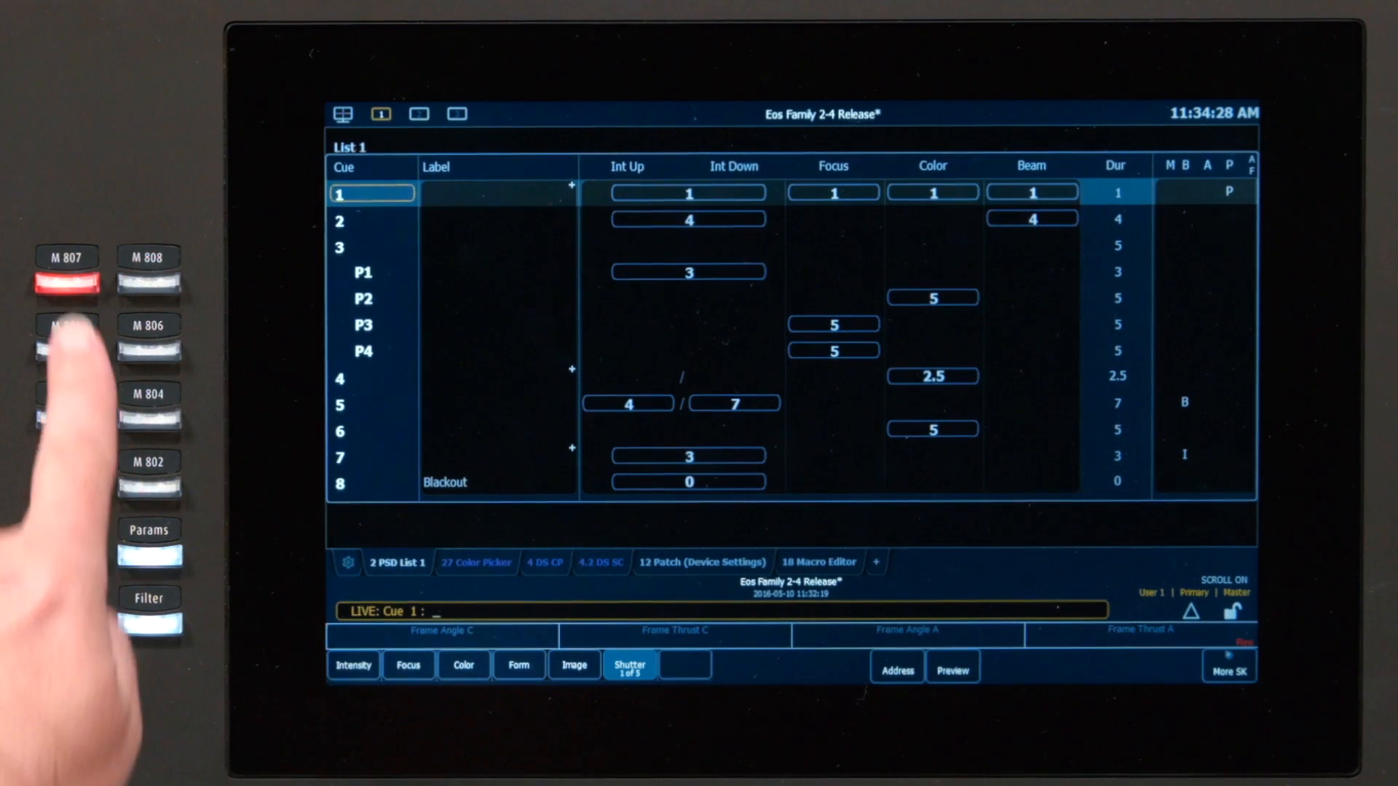
{"action": "left_click", "coordinate": [67, 281]}
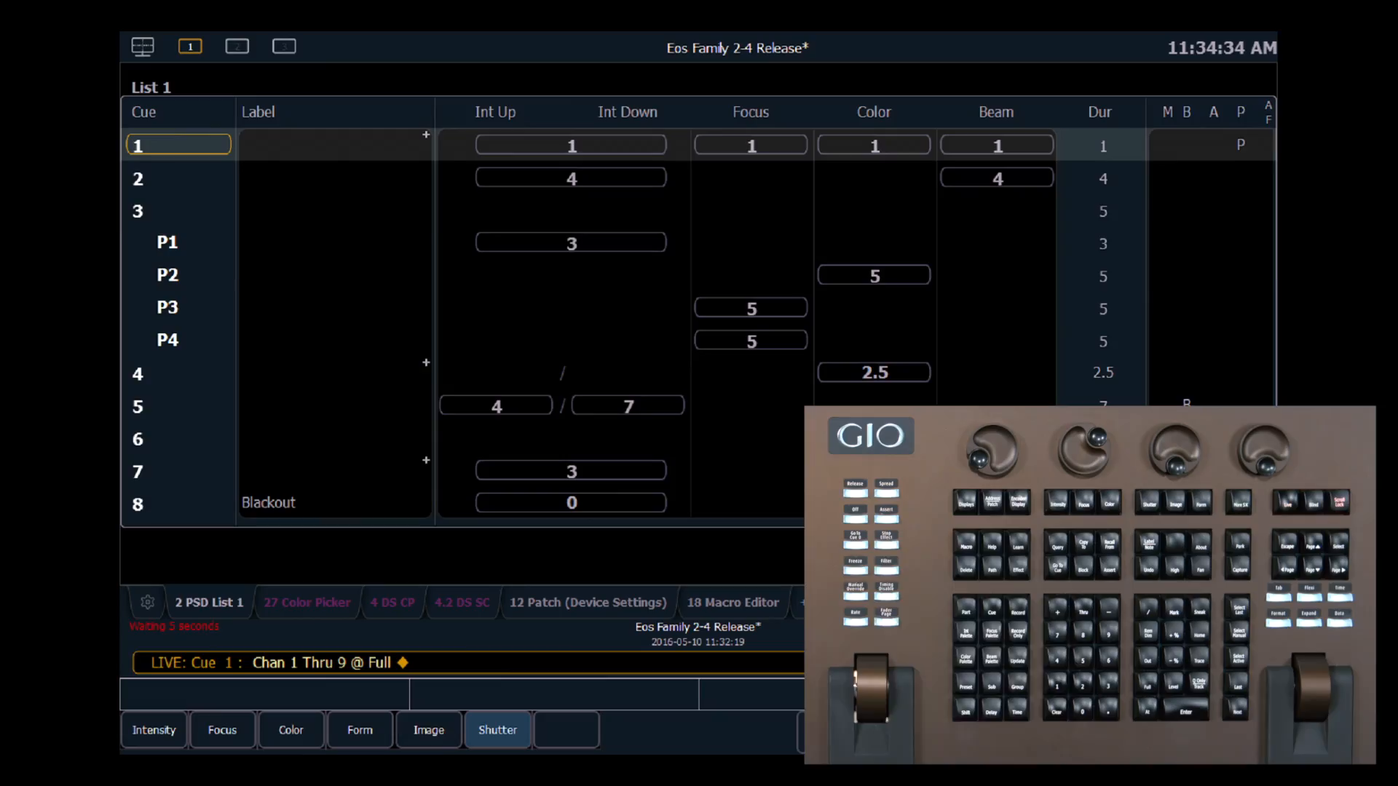
Step: Return to the blind macro display and select macro 807
{"action": "key", "text": "F2"}
{"action": "key", "text": "m"}
{"action": "key", "text": "8"}
{"action": "key", "text": "0"}
{"action": "key", "text": "7"}
{"action": "key", "text": "Return"}
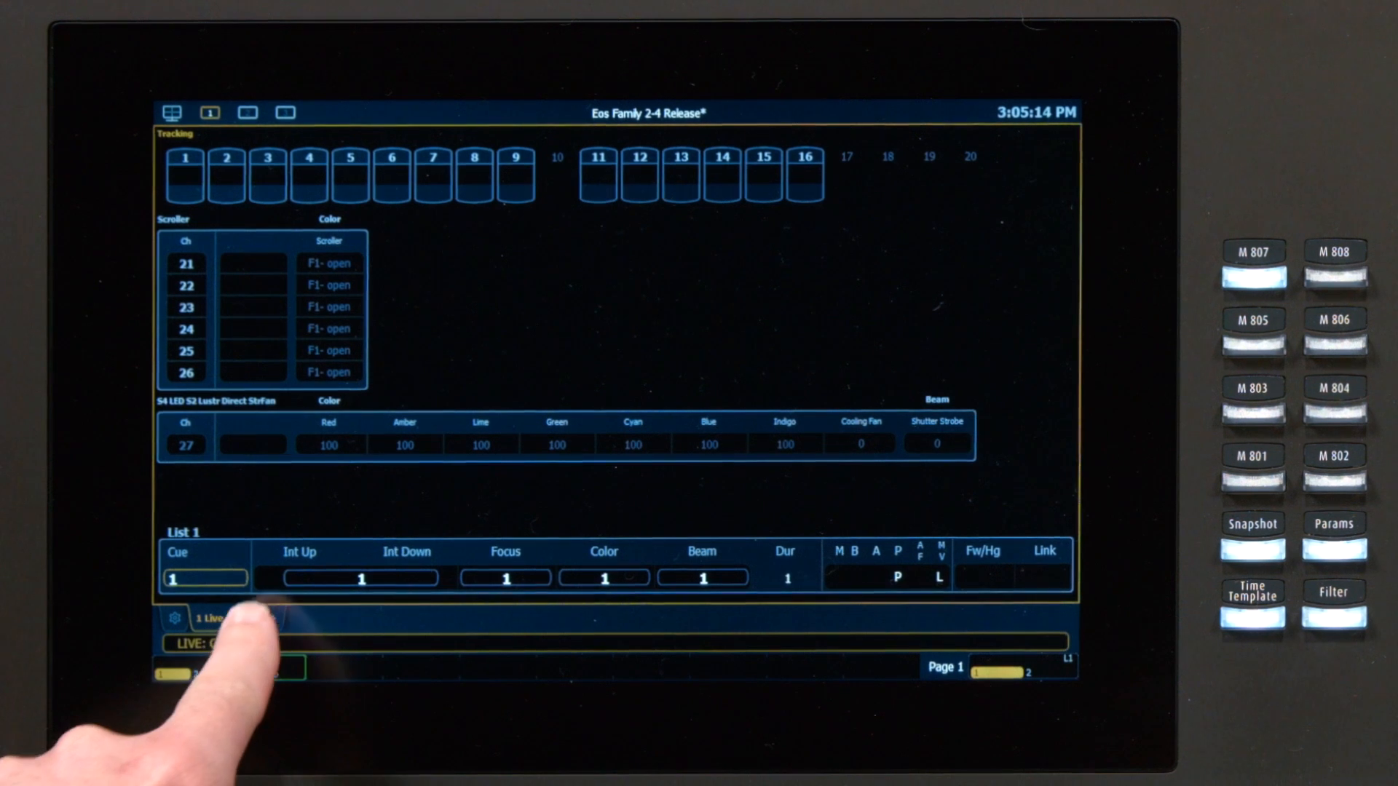
Step: Add the Fader Config display and open the settings of fader 6 on fader page 1
{"action": "left_click", "coordinate": [147, 675]}
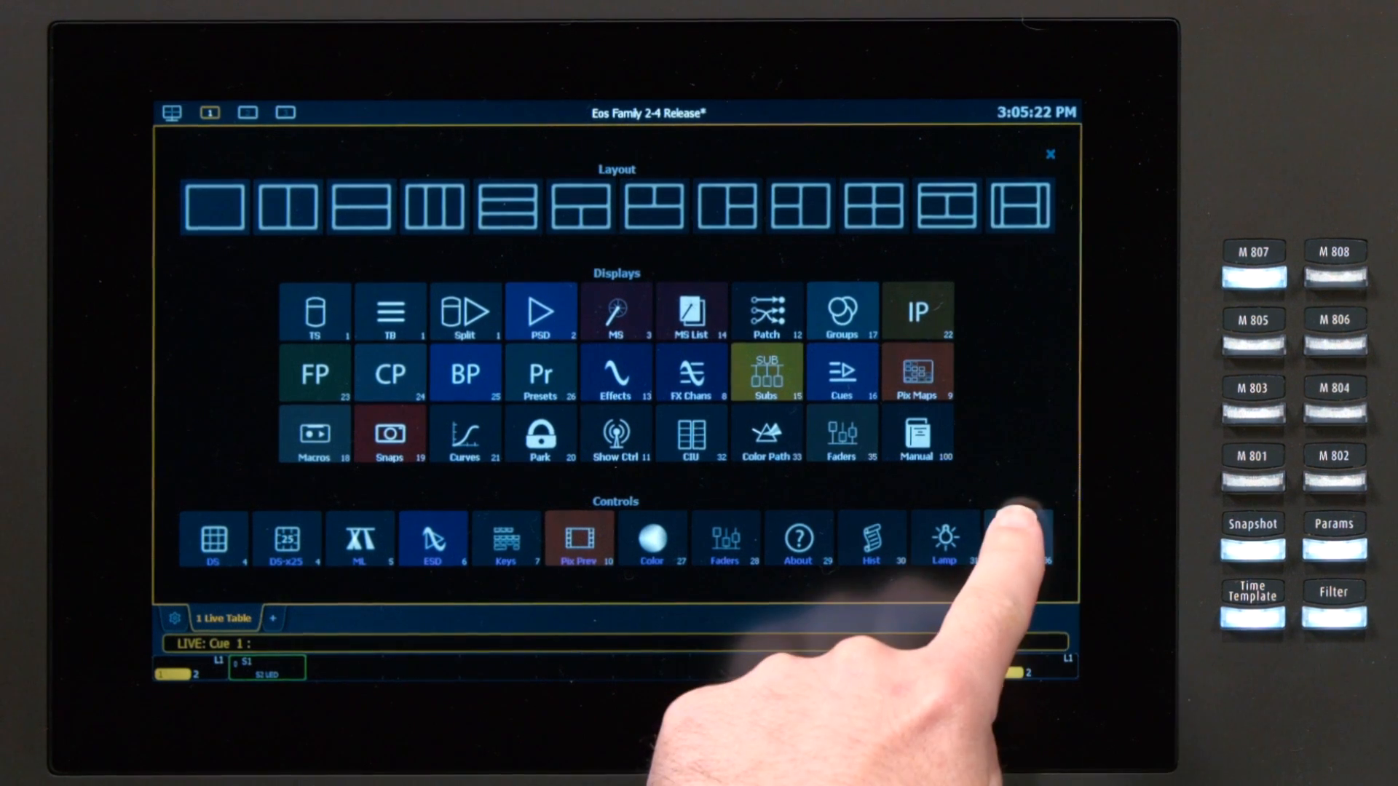
{"action": "left_click", "coordinate": [1201, 579]}
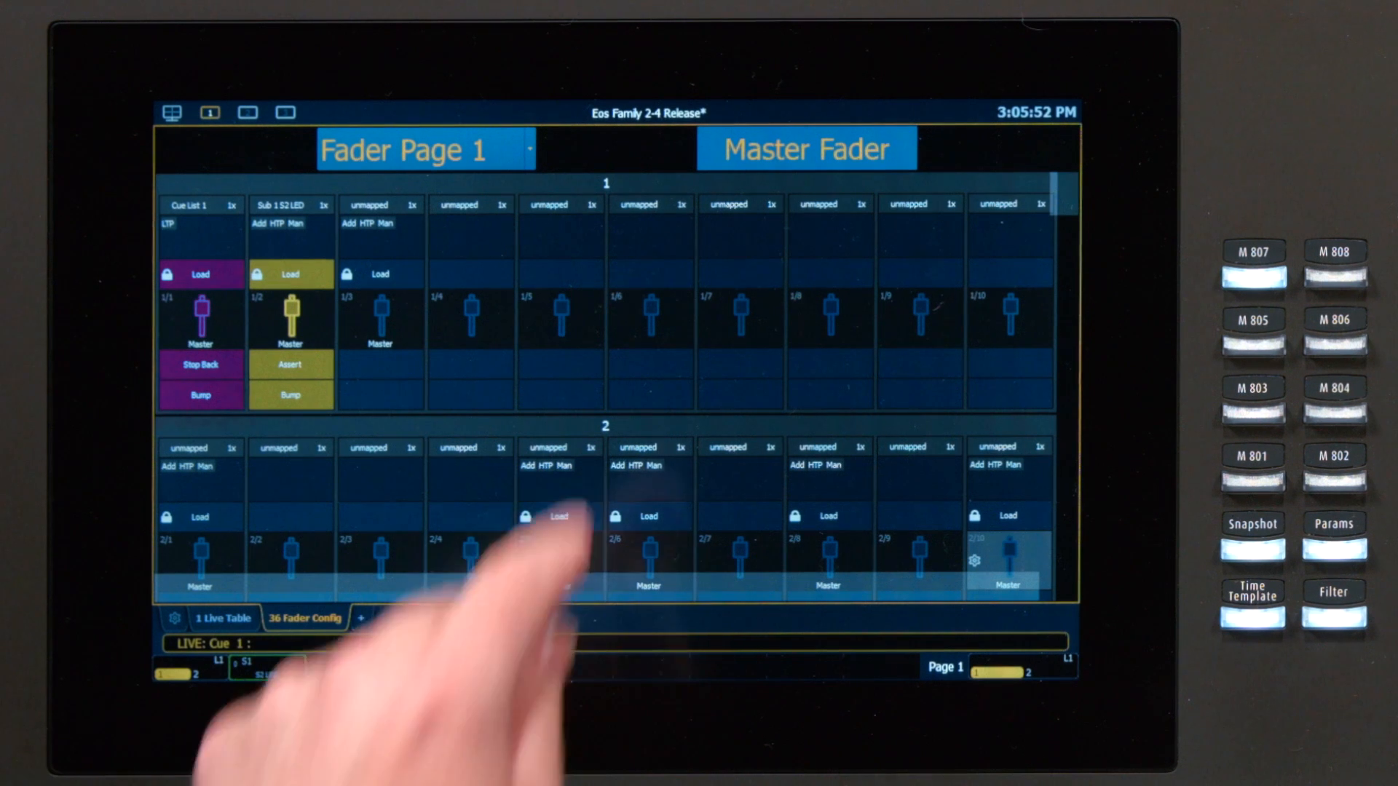
{"action": "left_click", "coordinate": [633, 200]}
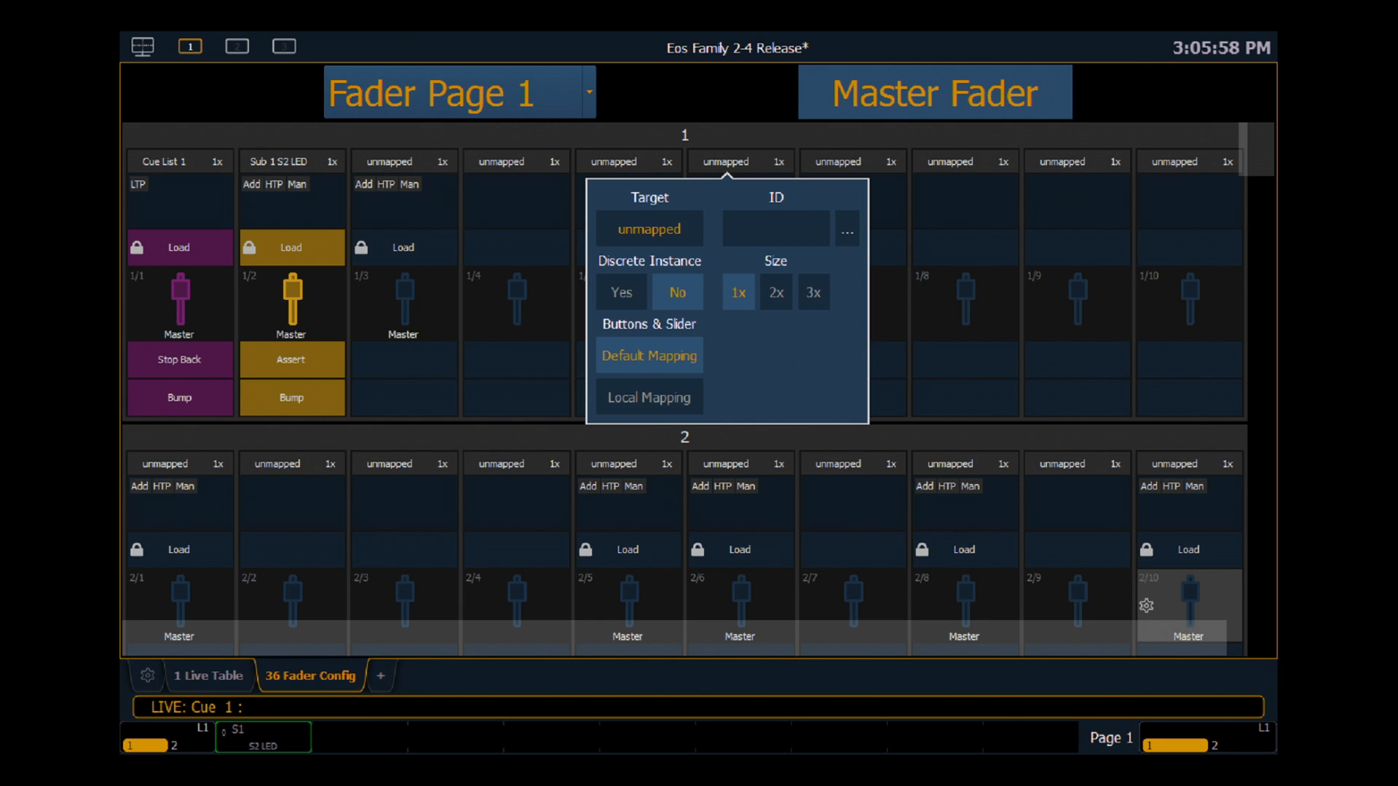
Step: Map fader 6 to cue list 122 Lobby, set its size to 3x and close its settings
{"action": "left_click", "coordinate": [648, 230]}
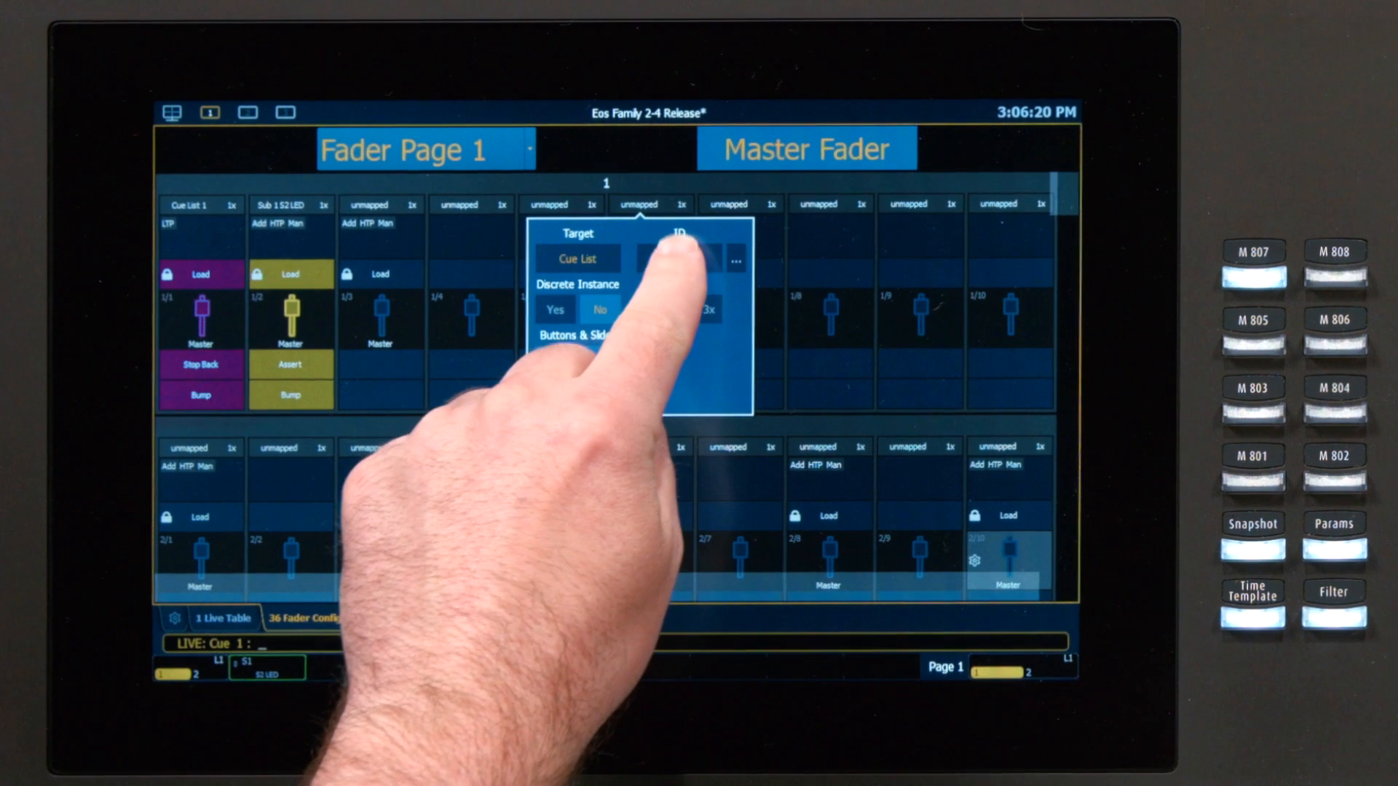
{"action": "left_click", "coordinate": [678, 256]}
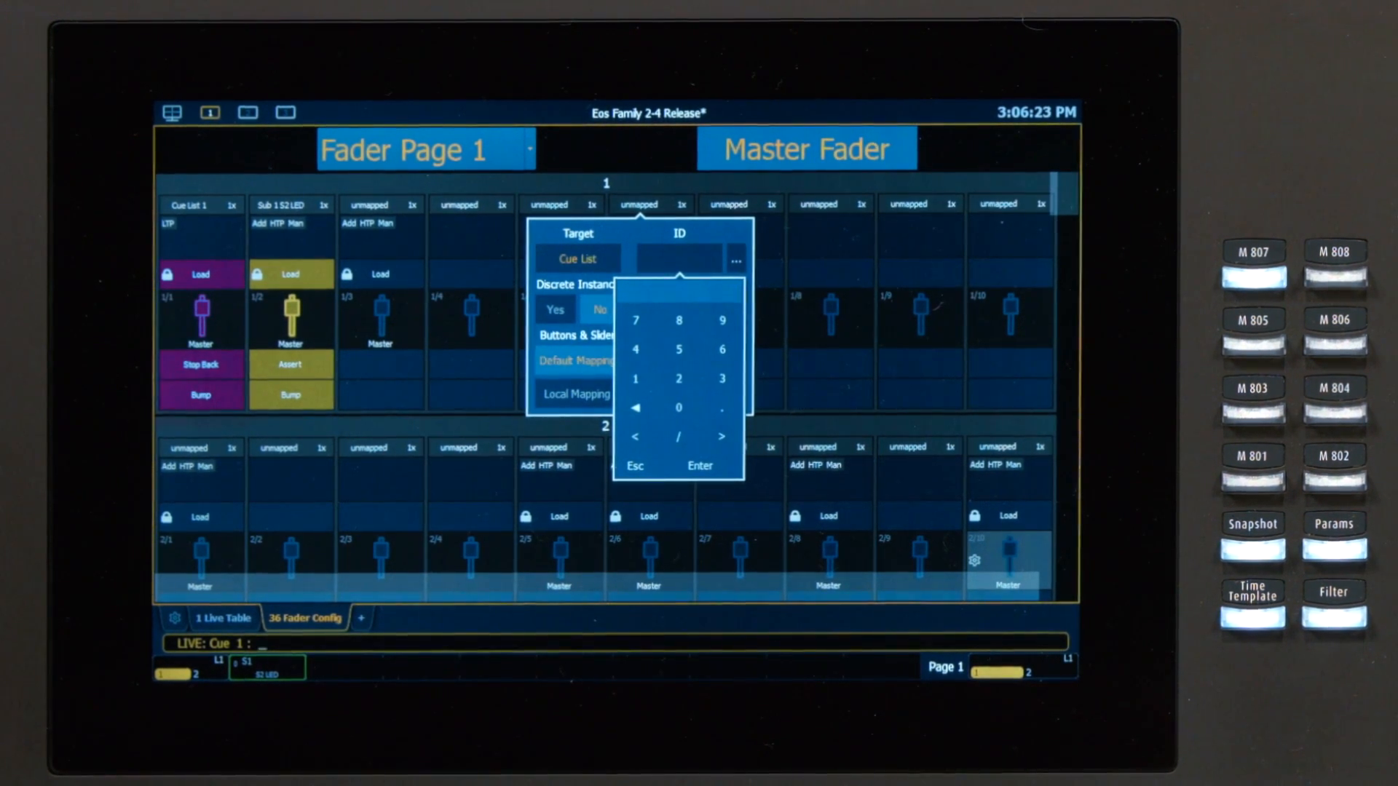
{"action": "left_click", "coordinate": [736, 261]}
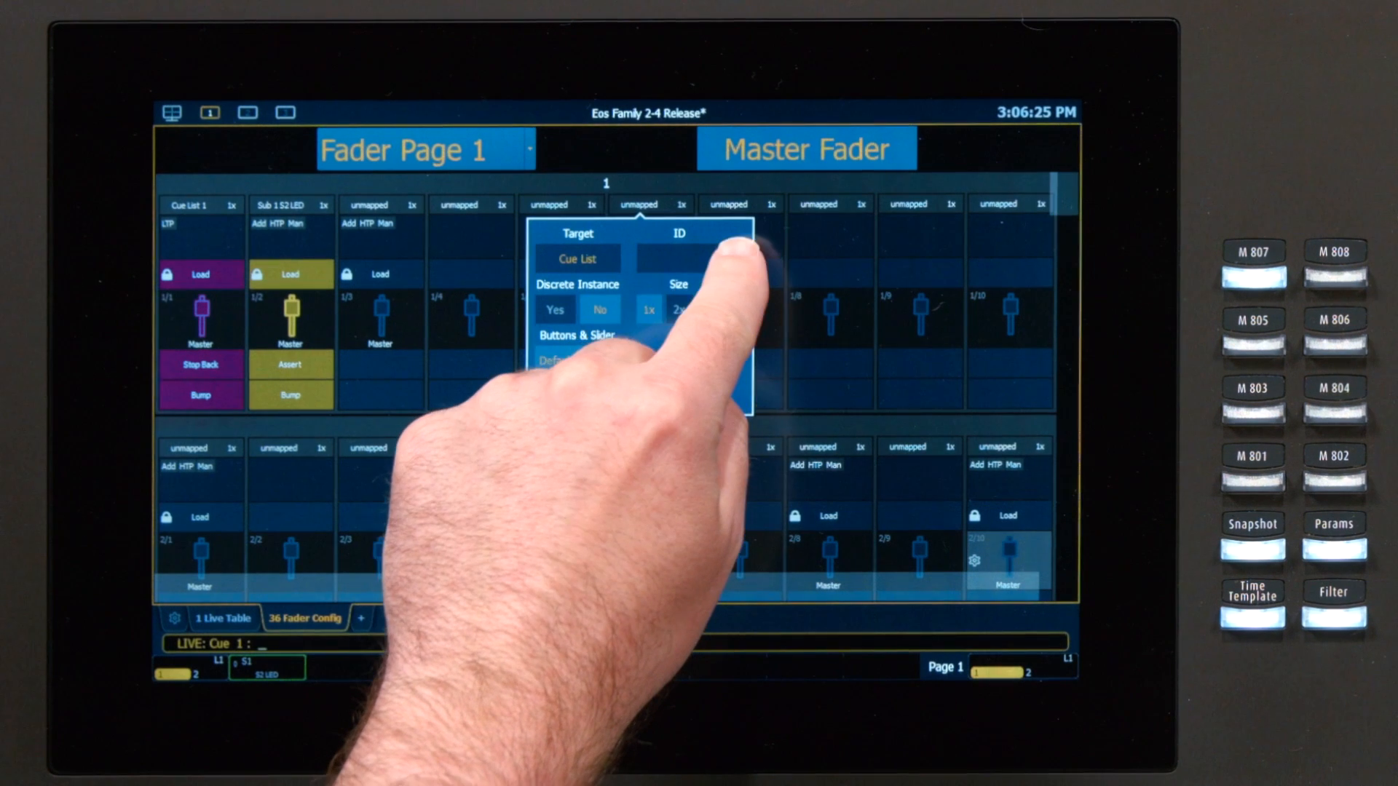
{"action": "left_click", "coordinate": [732, 392]}
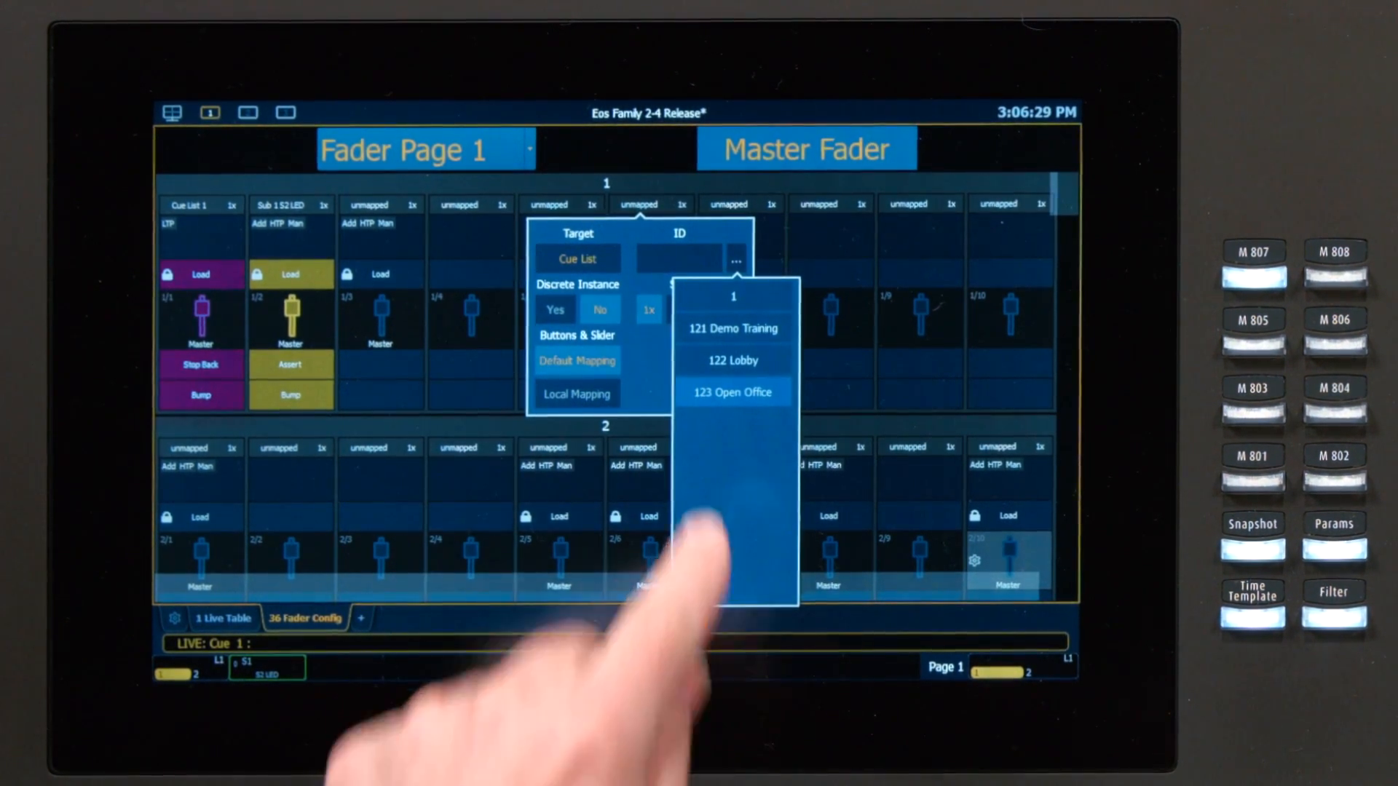
{"action": "left_click", "coordinate": [733, 359]}
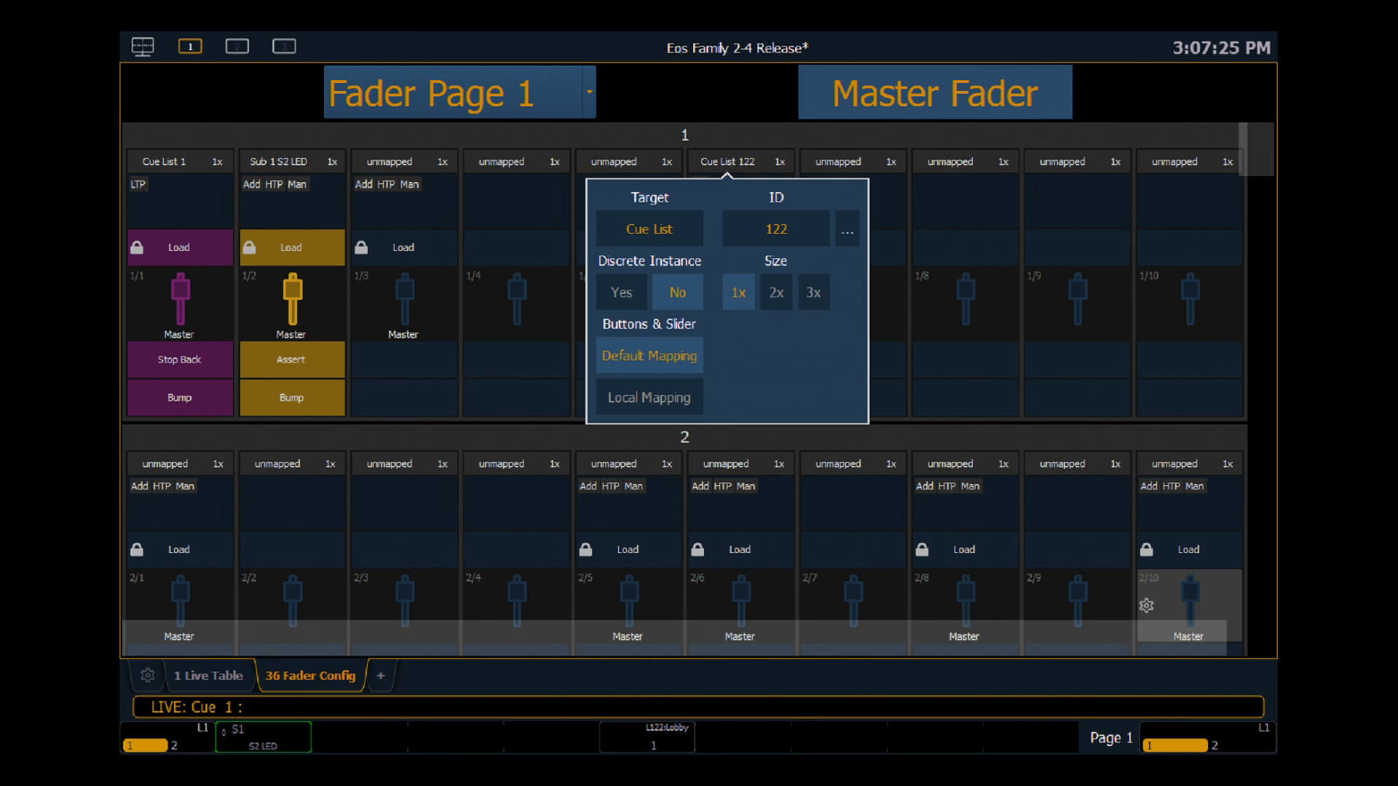
{"action": "left_click", "coordinate": [814, 292]}
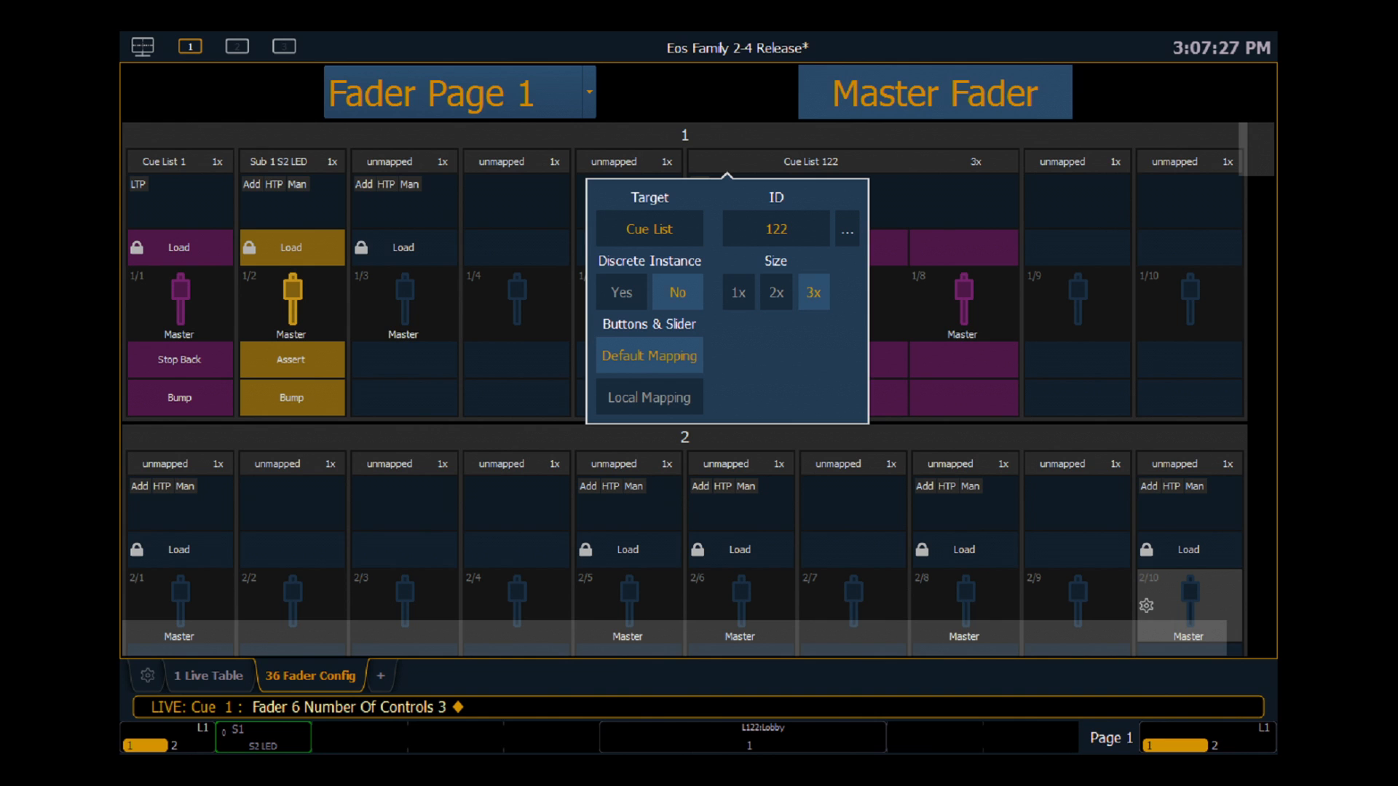
{"action": "key", "text": "Escape"}
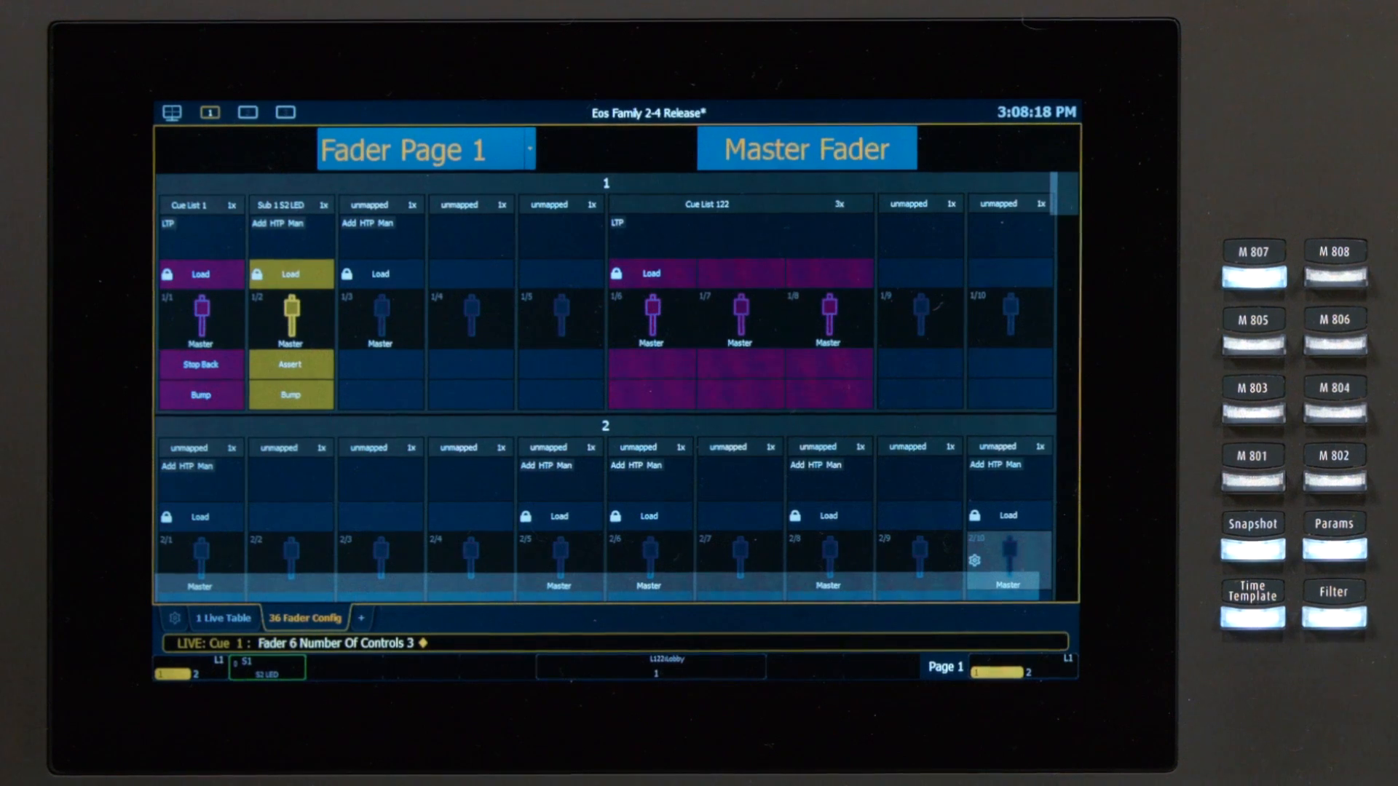
Step: Set the three sliders of cue list 122 on faders 6 to 8 to Rate Master, Down Fade and Fader Disabled
{"action": "left_click", "coordinate": [741, 334]}
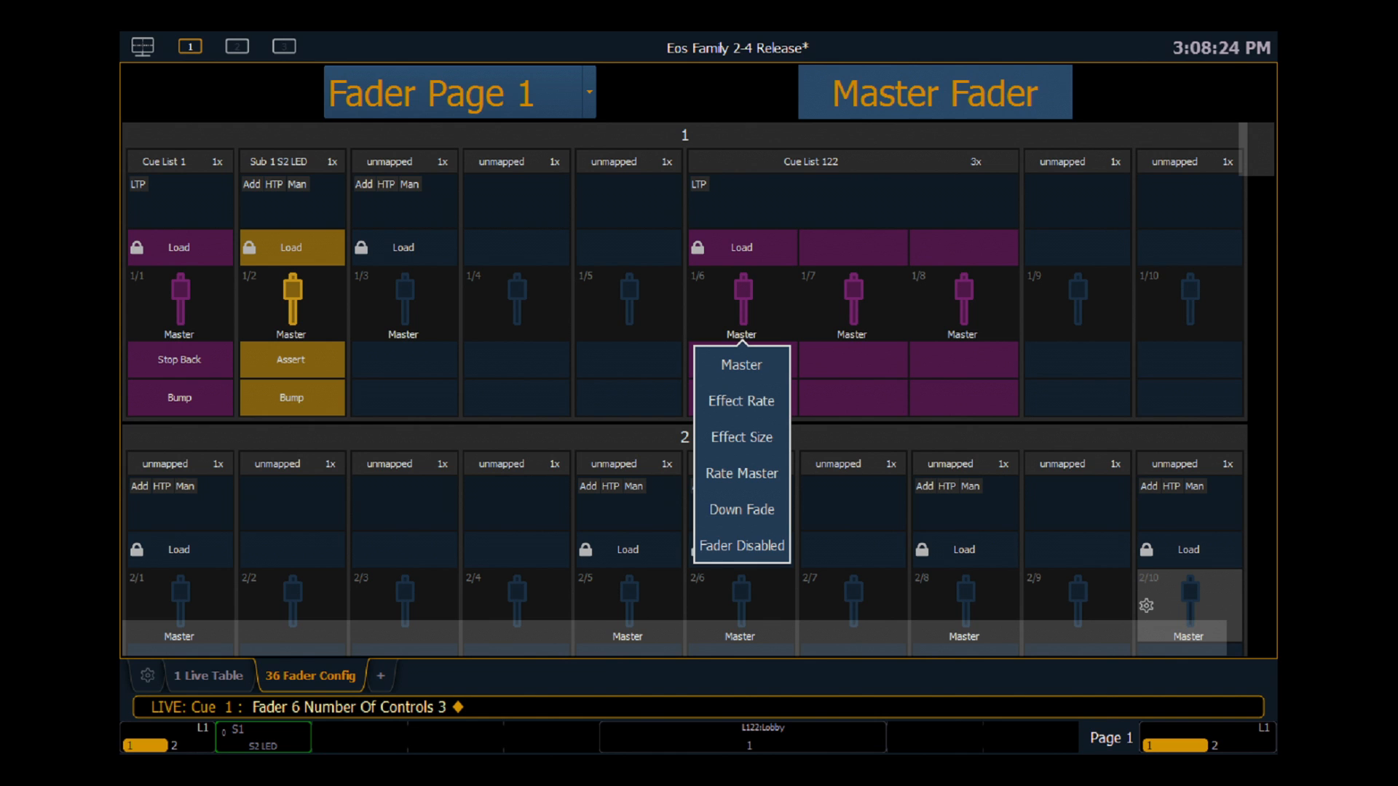
{"action": "left_click", "coordinate": [741, 474]}
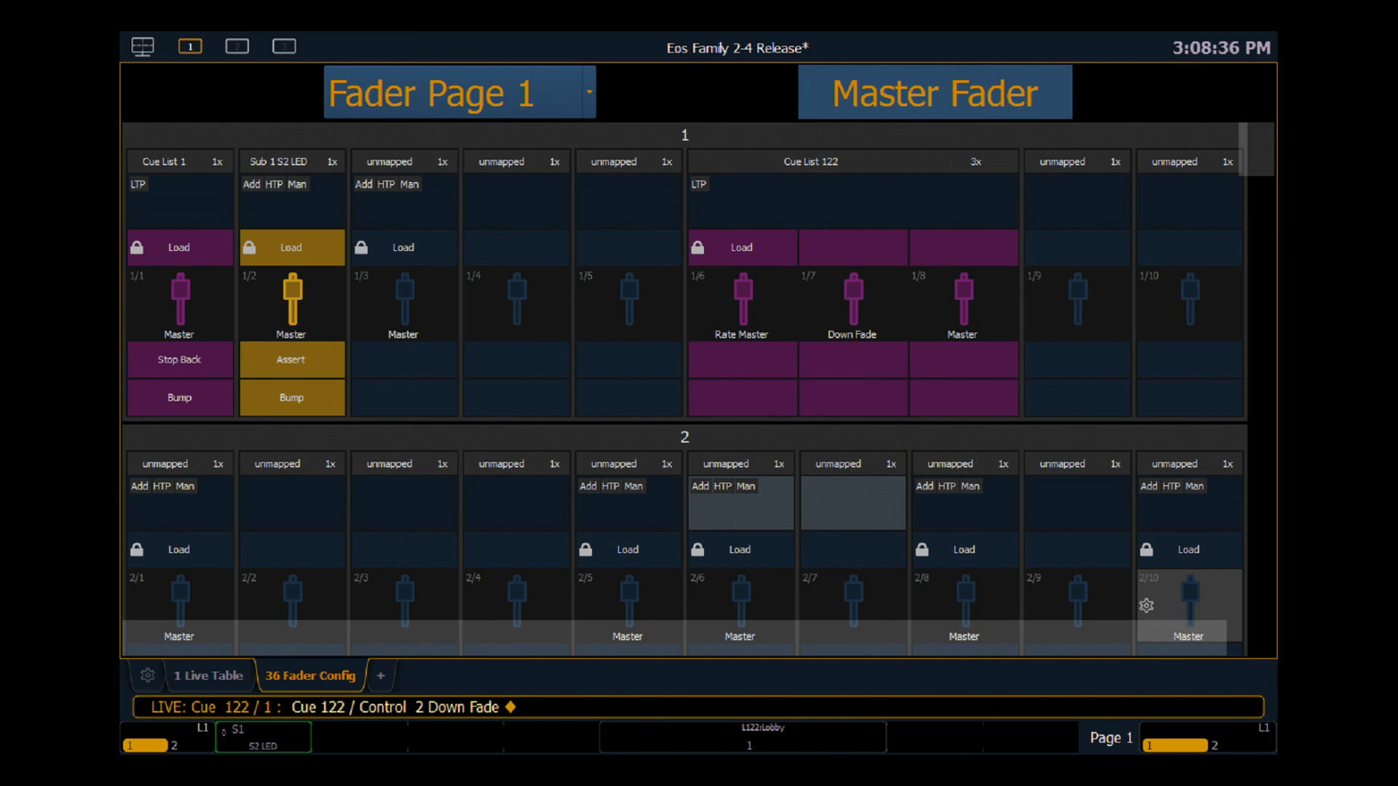
{"action": "left_click", "coordinate": [962, 305]}
{"action": "left_click", "coordinate": [963, 546]}
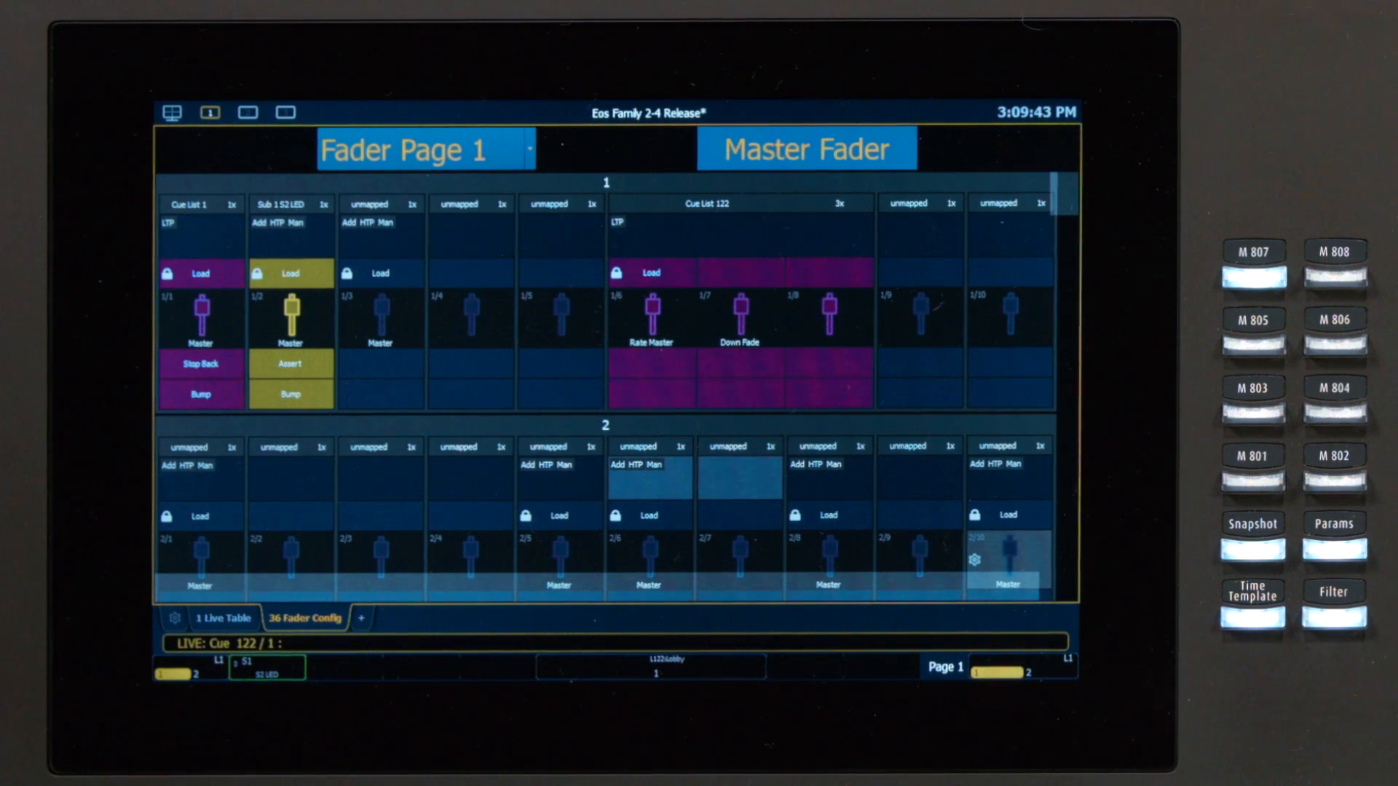
Step: Assign Stop Back to the upper button and Go Bump to the lower button of fader 6
{"action": "left_click", "coordinate": [652, 364]}
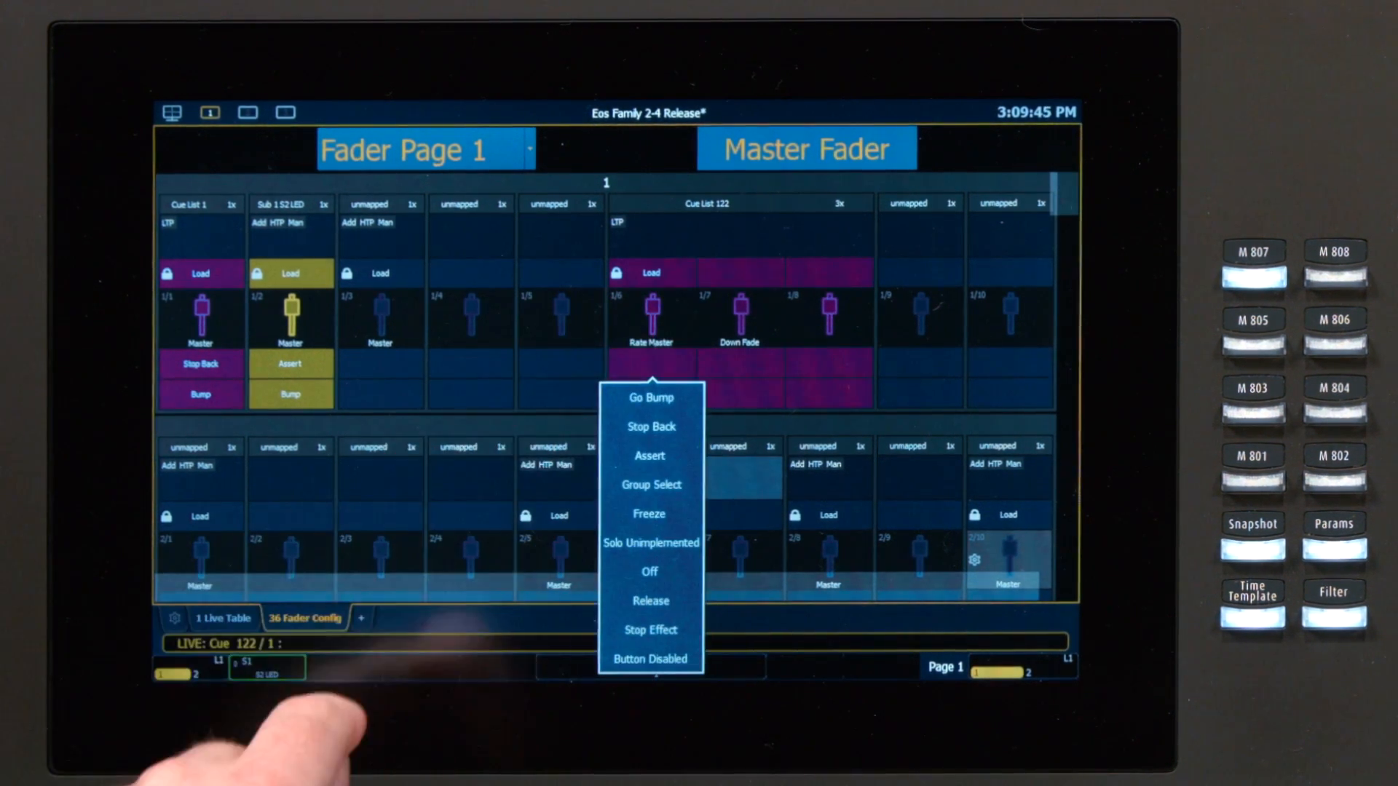
{"action": "left_click", "coordinate": [652, 426]}
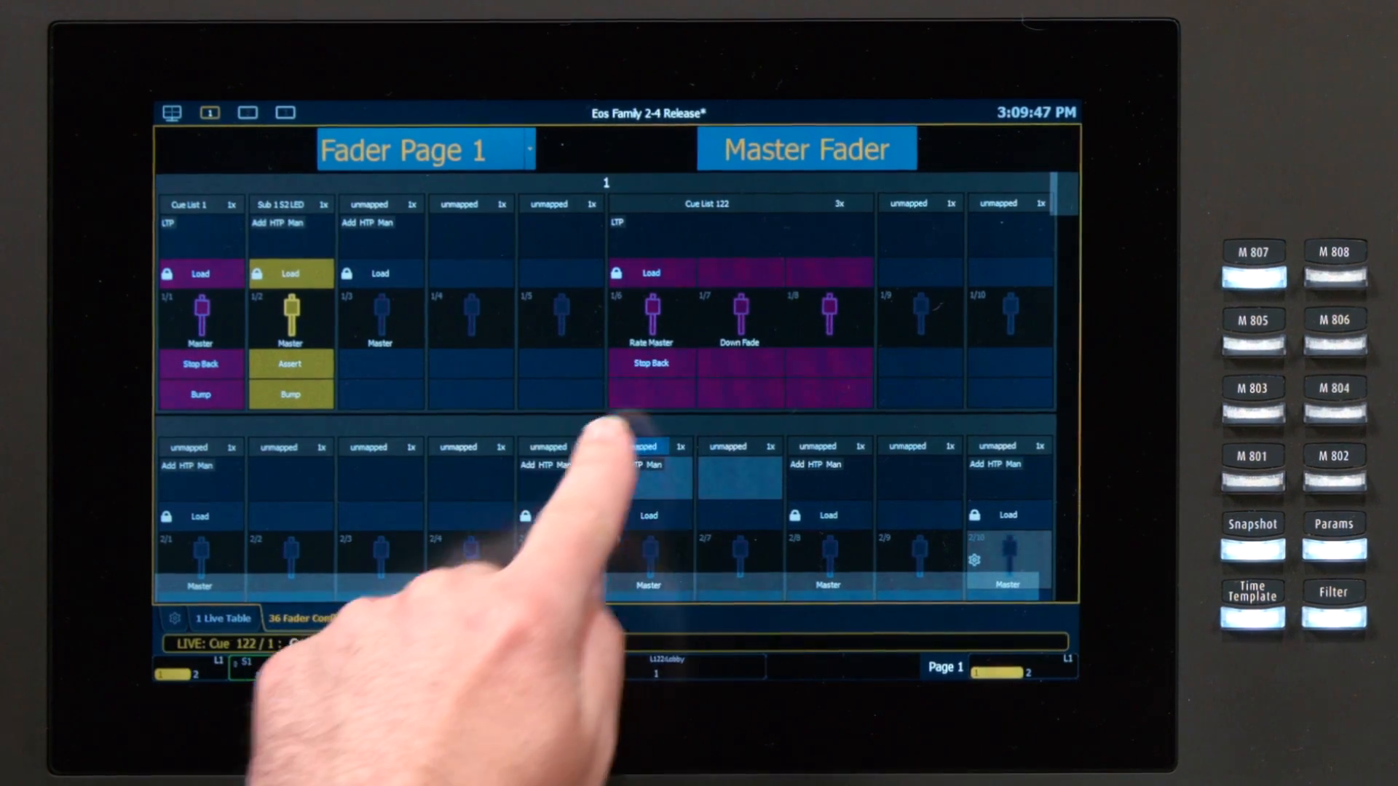
{"action": "left_click", "coordinate": [640, 481]}
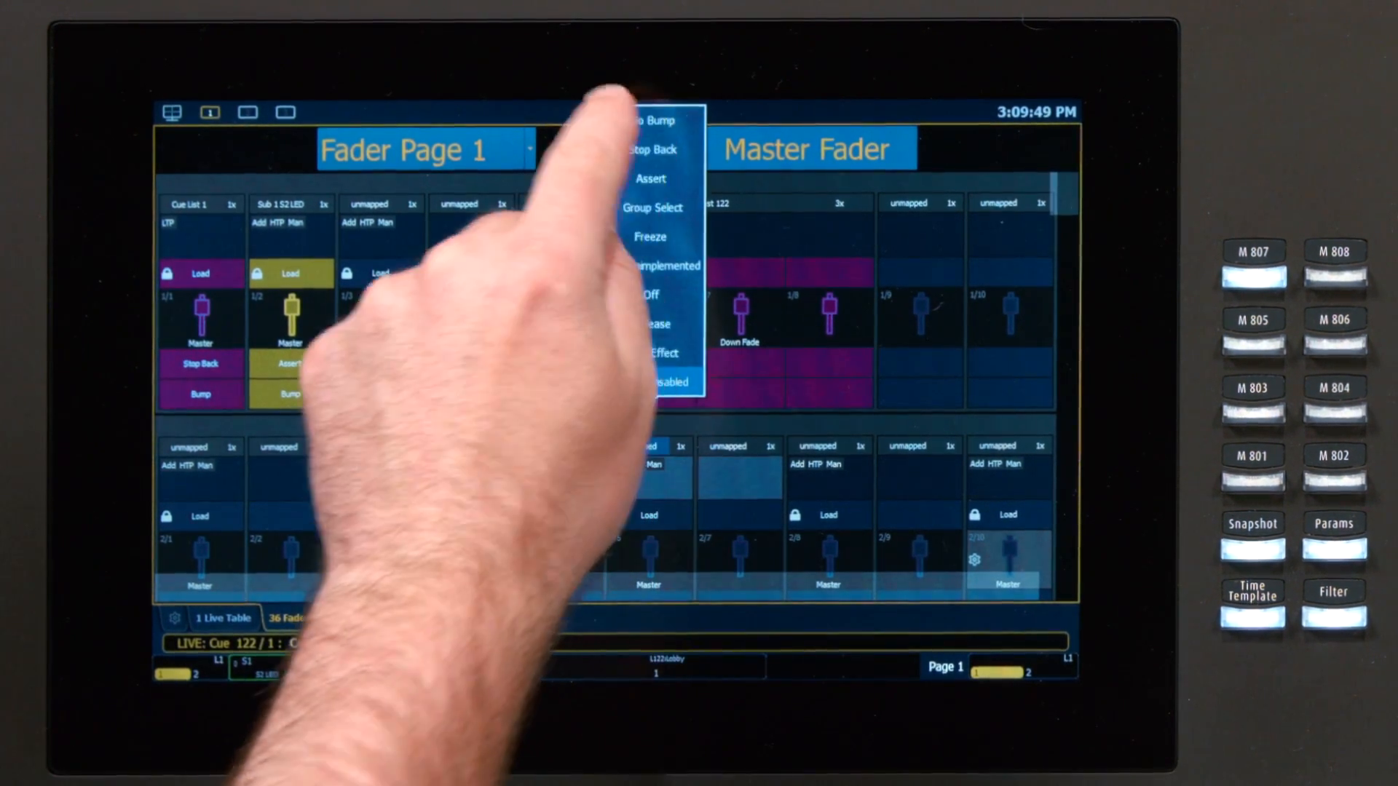
{"action": "left_click", "coordinate": [641, 120]}
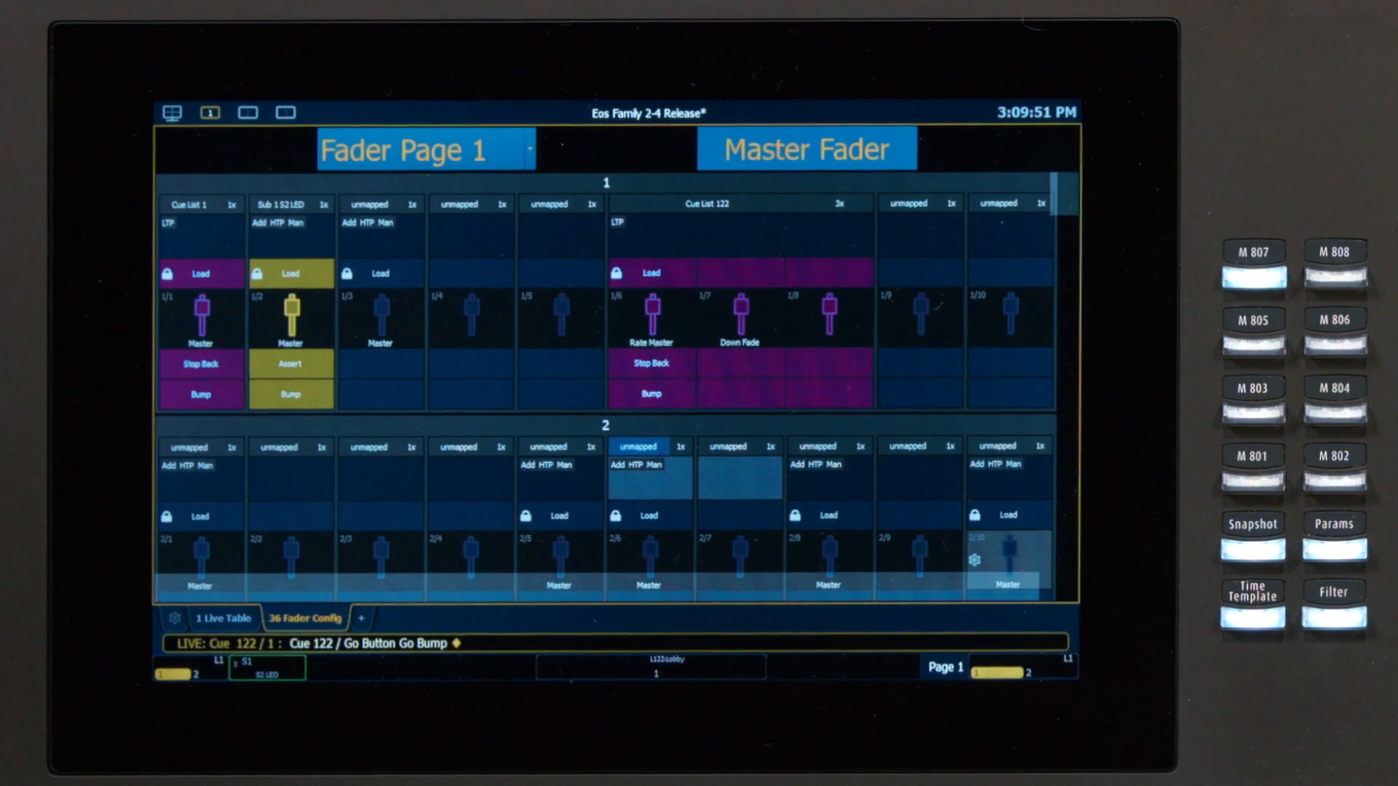
Step: Assign Group Select to the upper button and Freeze to the lower button of fader 8
{"action": "left_click", "coordinate": [788, 369]}
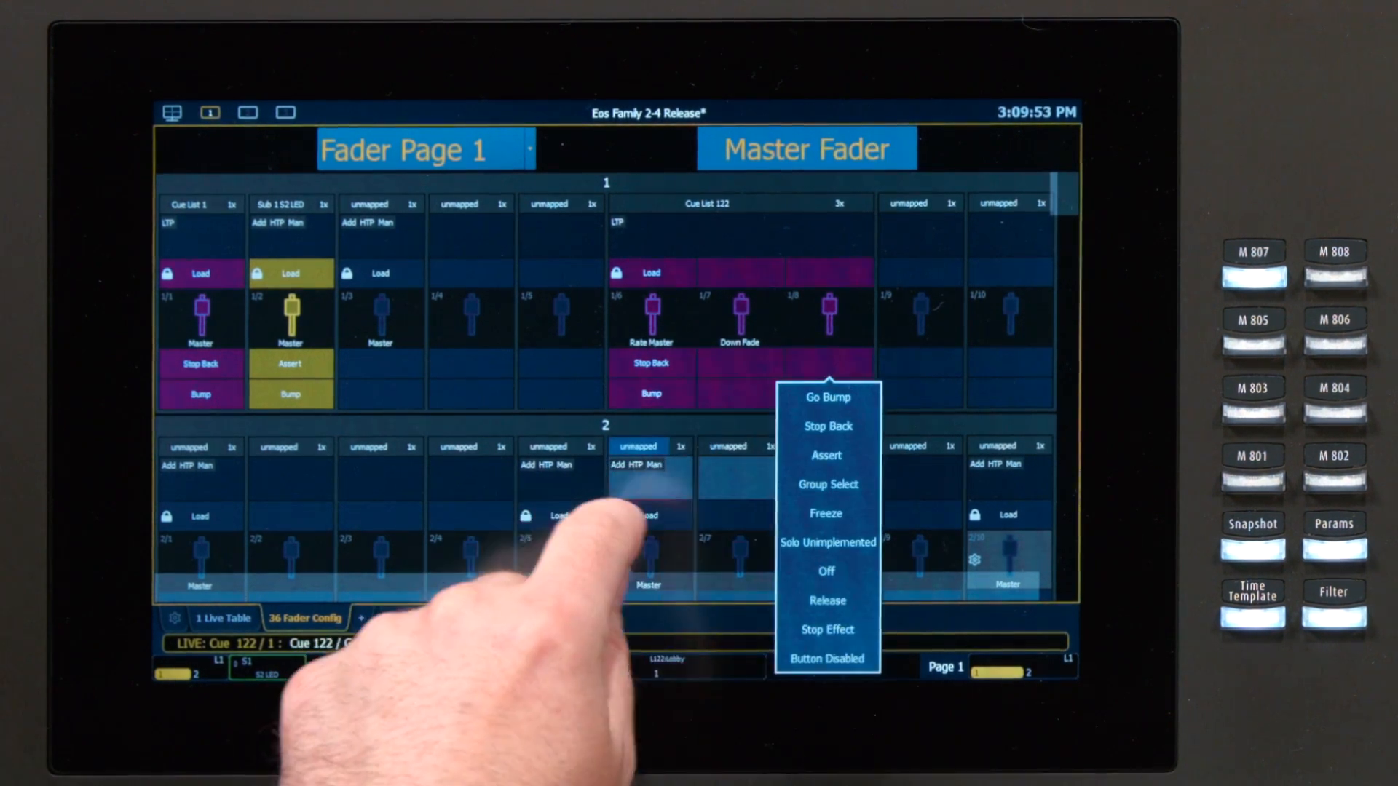
{"action": "left_click", "coordinate": [819, 488]}
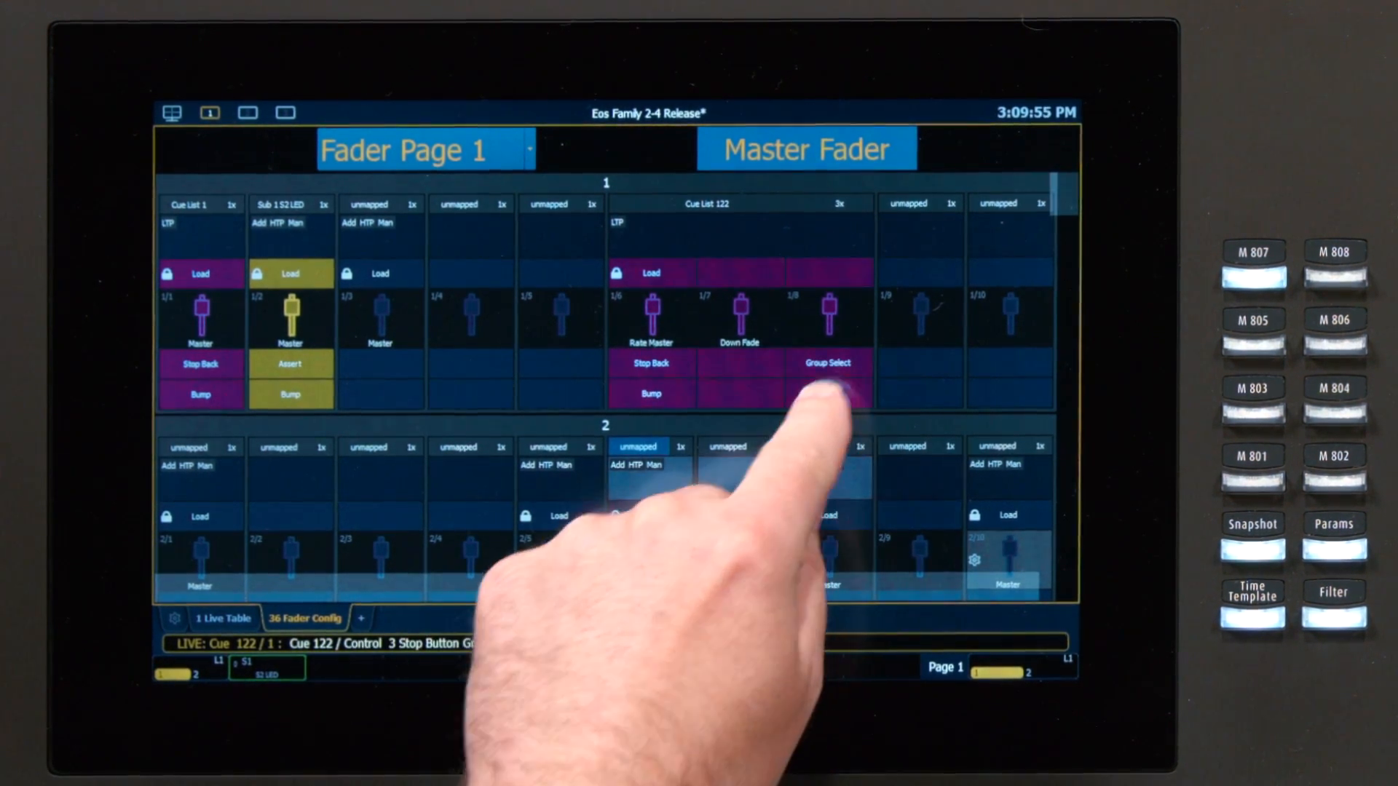
{"action": "left_click", "coordinate": [830, 393]}
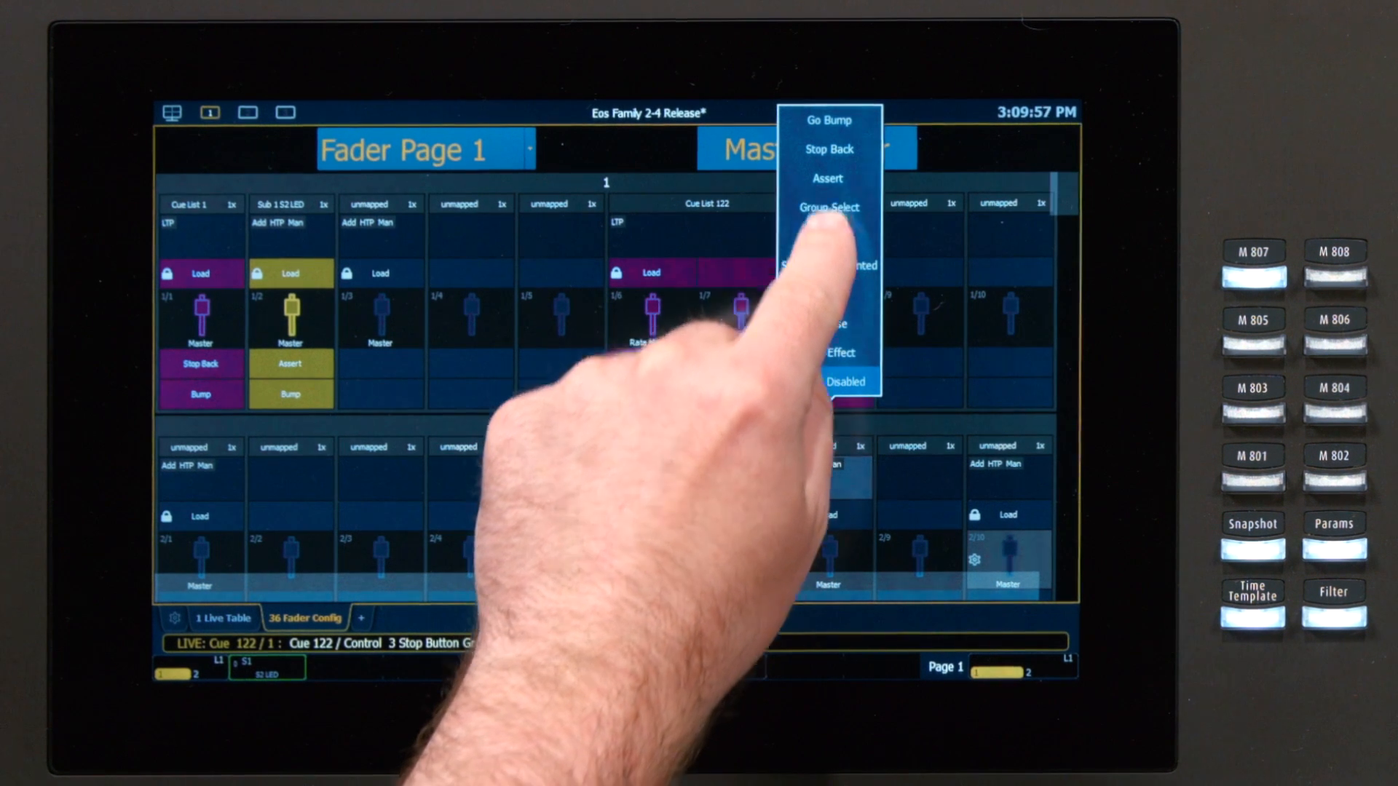
{"action": "left_click", "coordinate": [827, 236]}
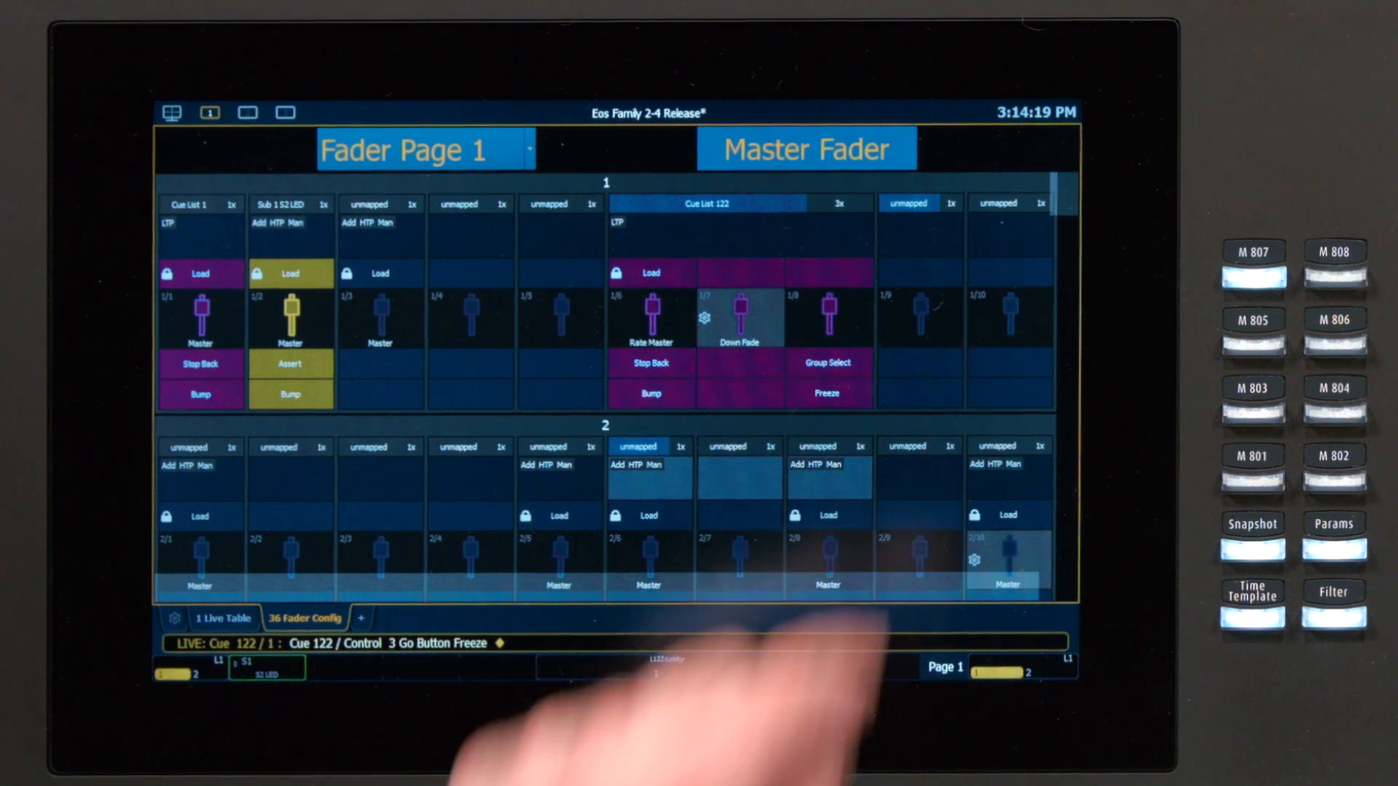
Step: Map fader 9 to submaster 1 and open its fader properties
{"action": "left_click", "coordinate": [837, 232]}
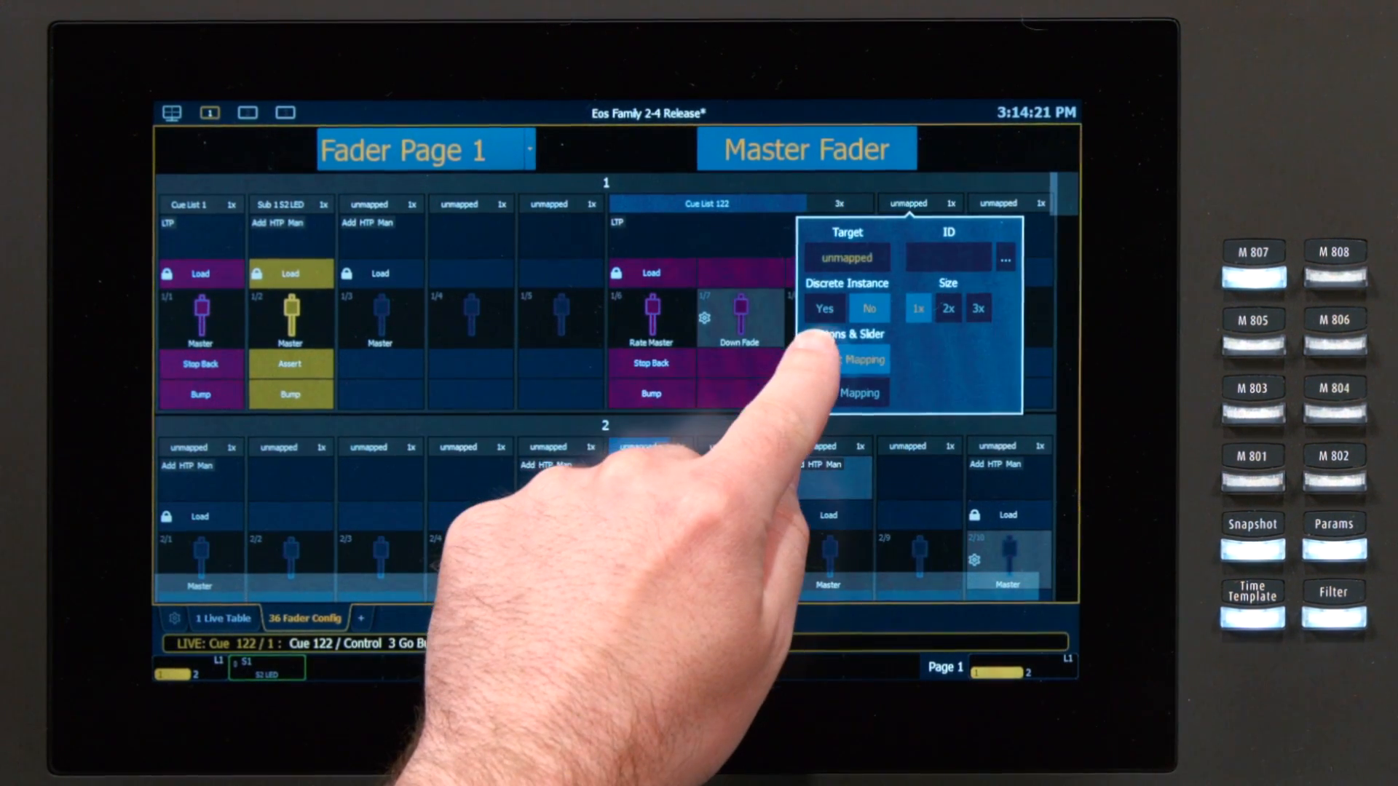
{"action": "left_click", "coordinate": [847, 258]}
{"action": "left_click", "coordinate": [846, 350]}
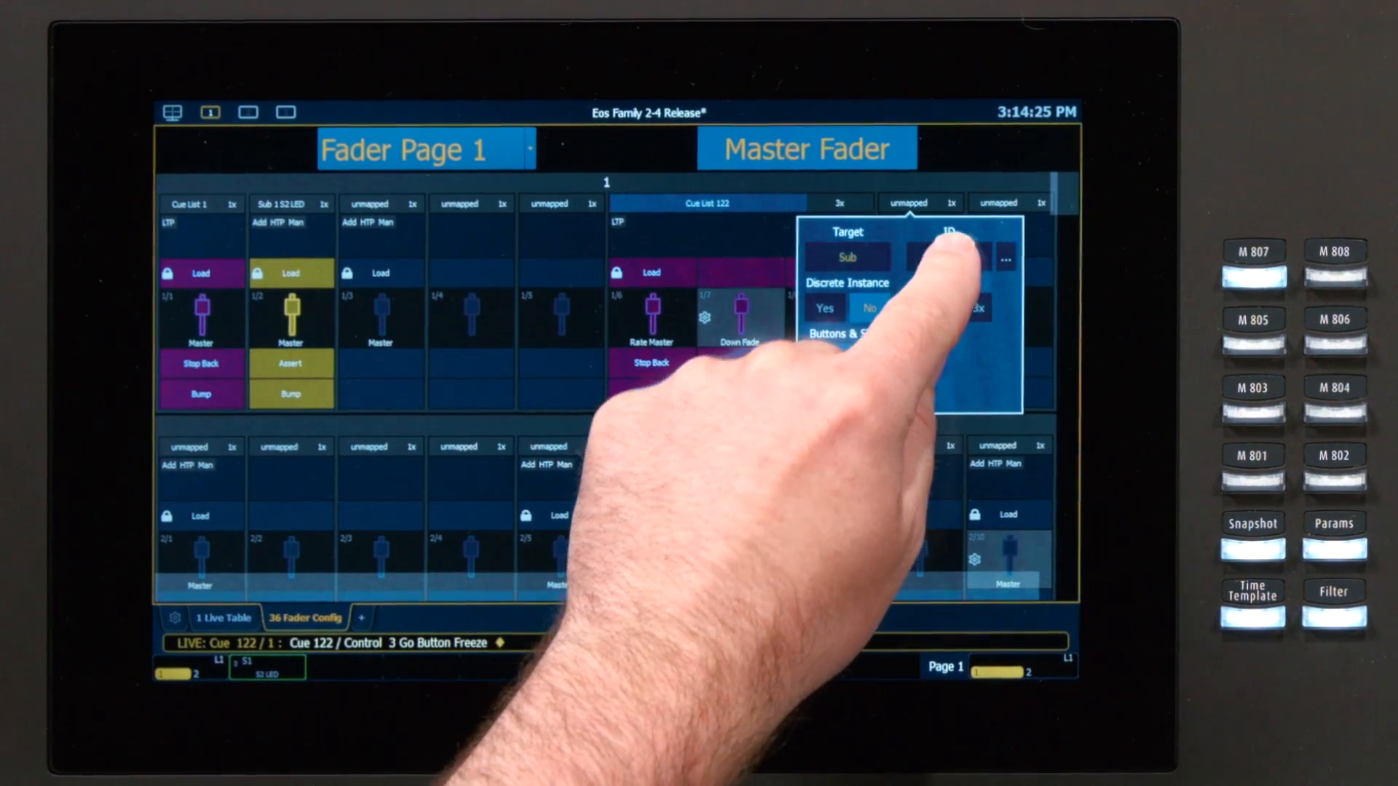
{"action": "left_click", "coordinate": [948, 257]}
{"action": "left_click", "coordinate": [905, 377]}
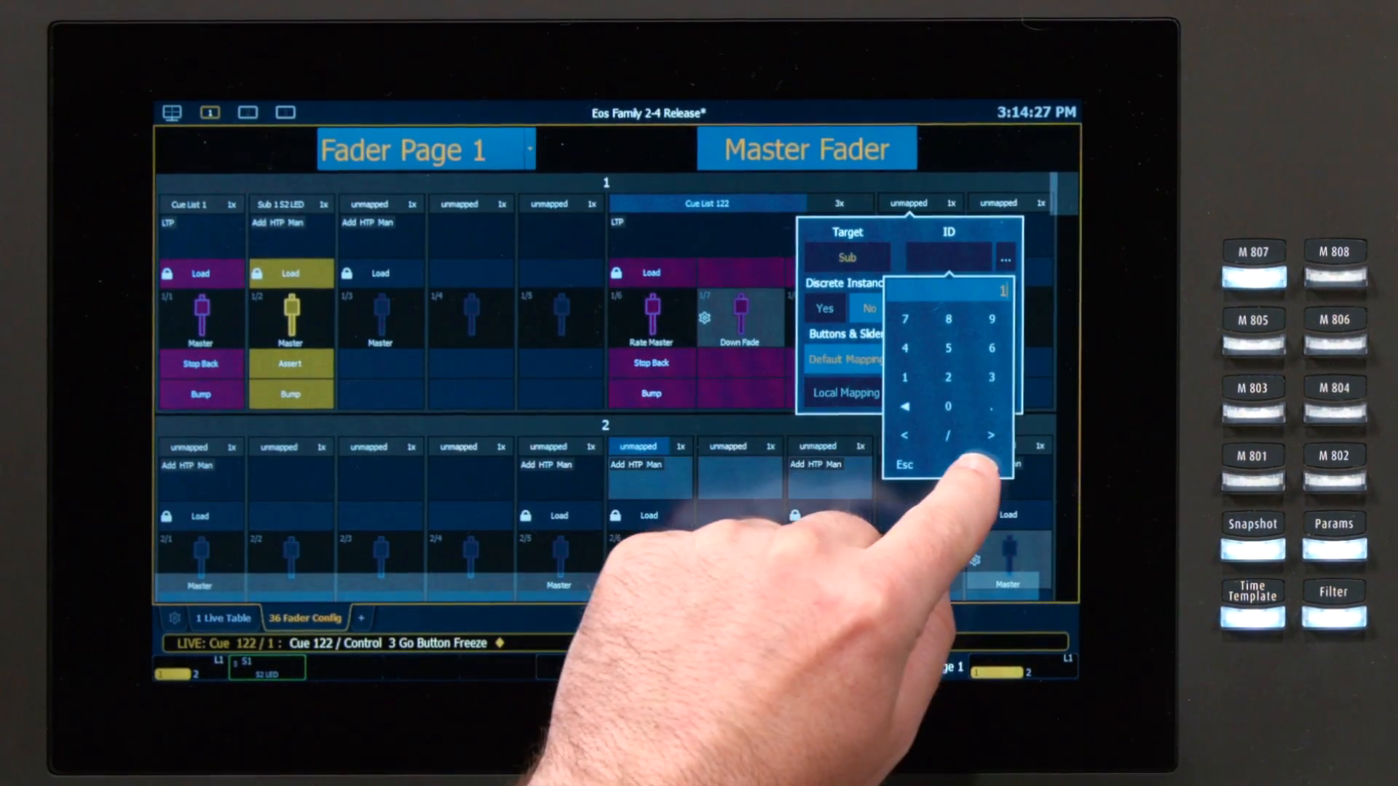
{"action": "left_click", "coordinate": [969, 464]}
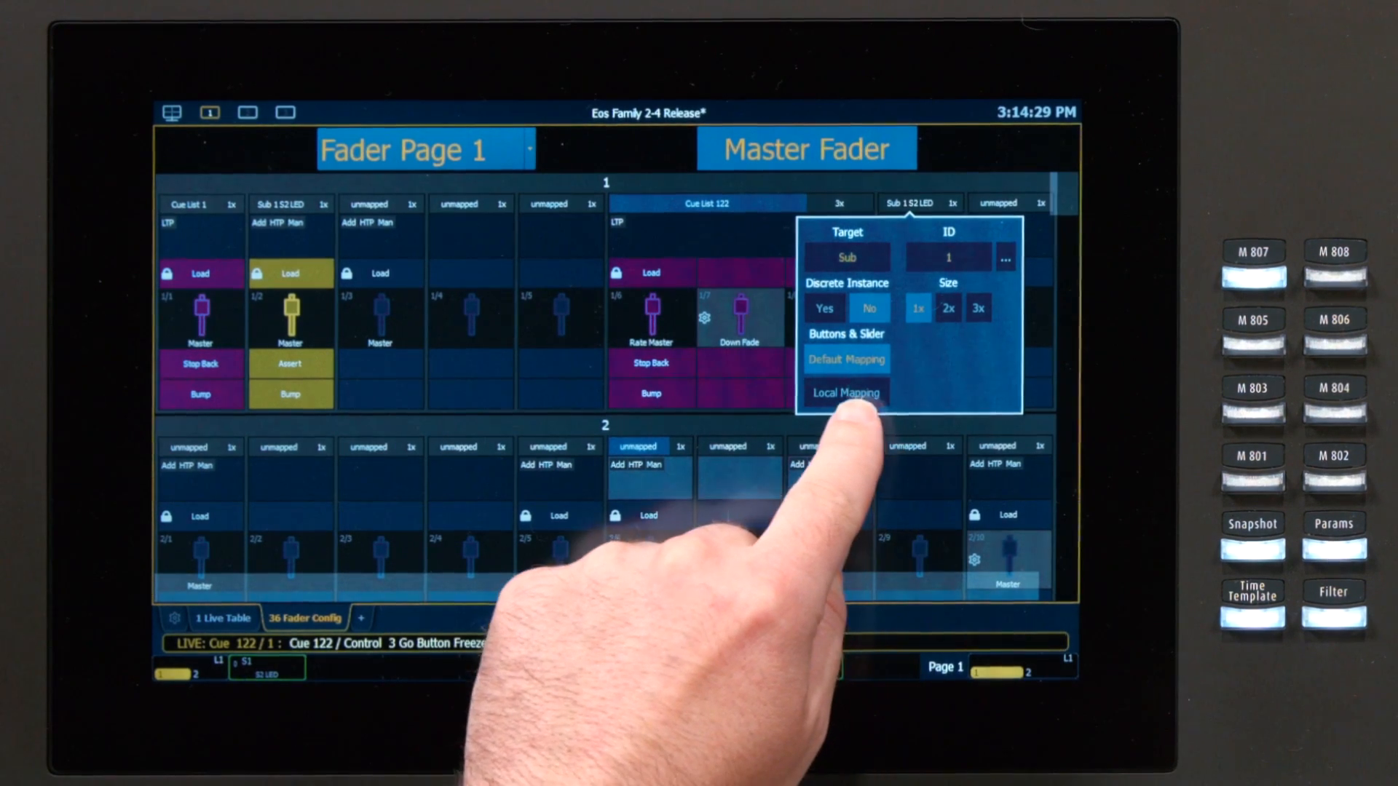
{"action": "left_click", "coordinate": [921, 187]}
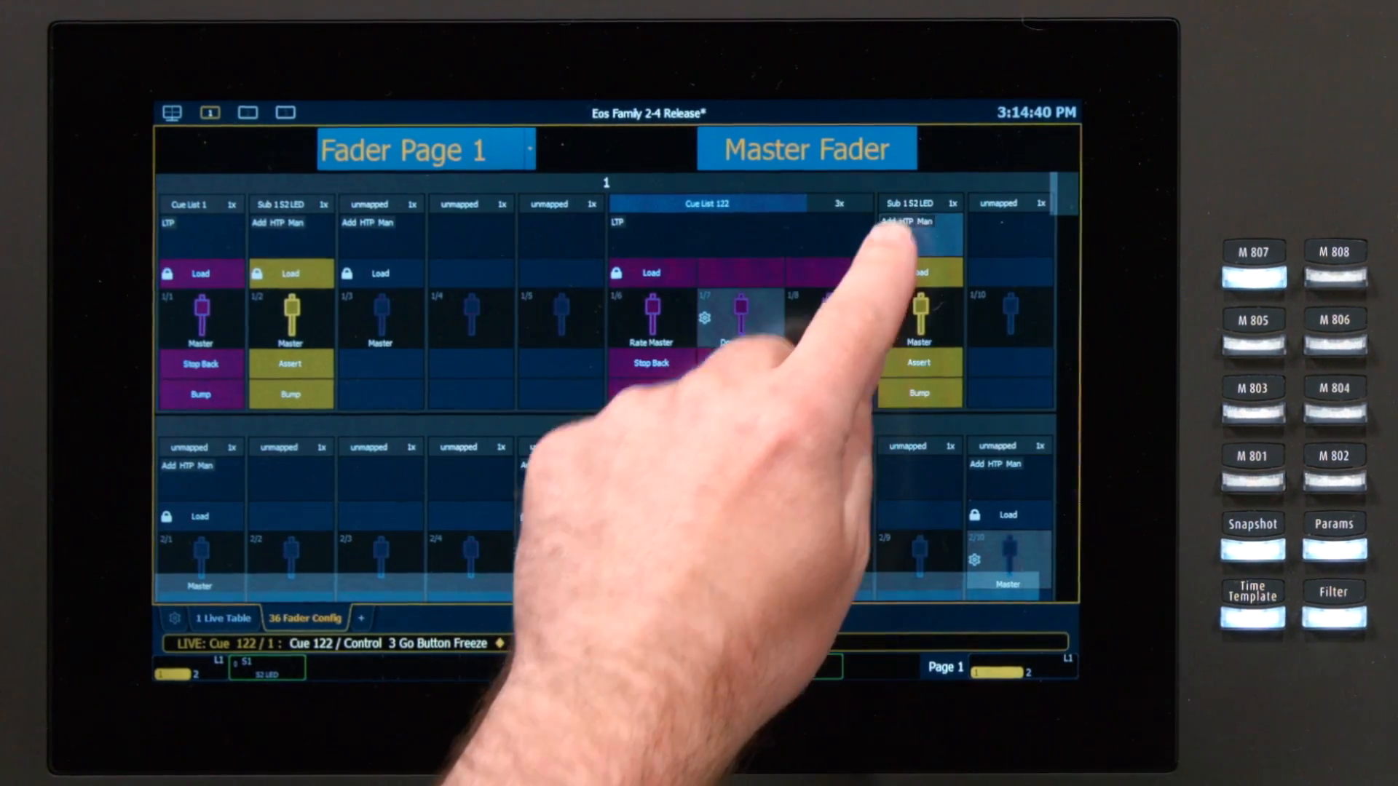
{"action": "left_click", "coordinate": [921, 246]}
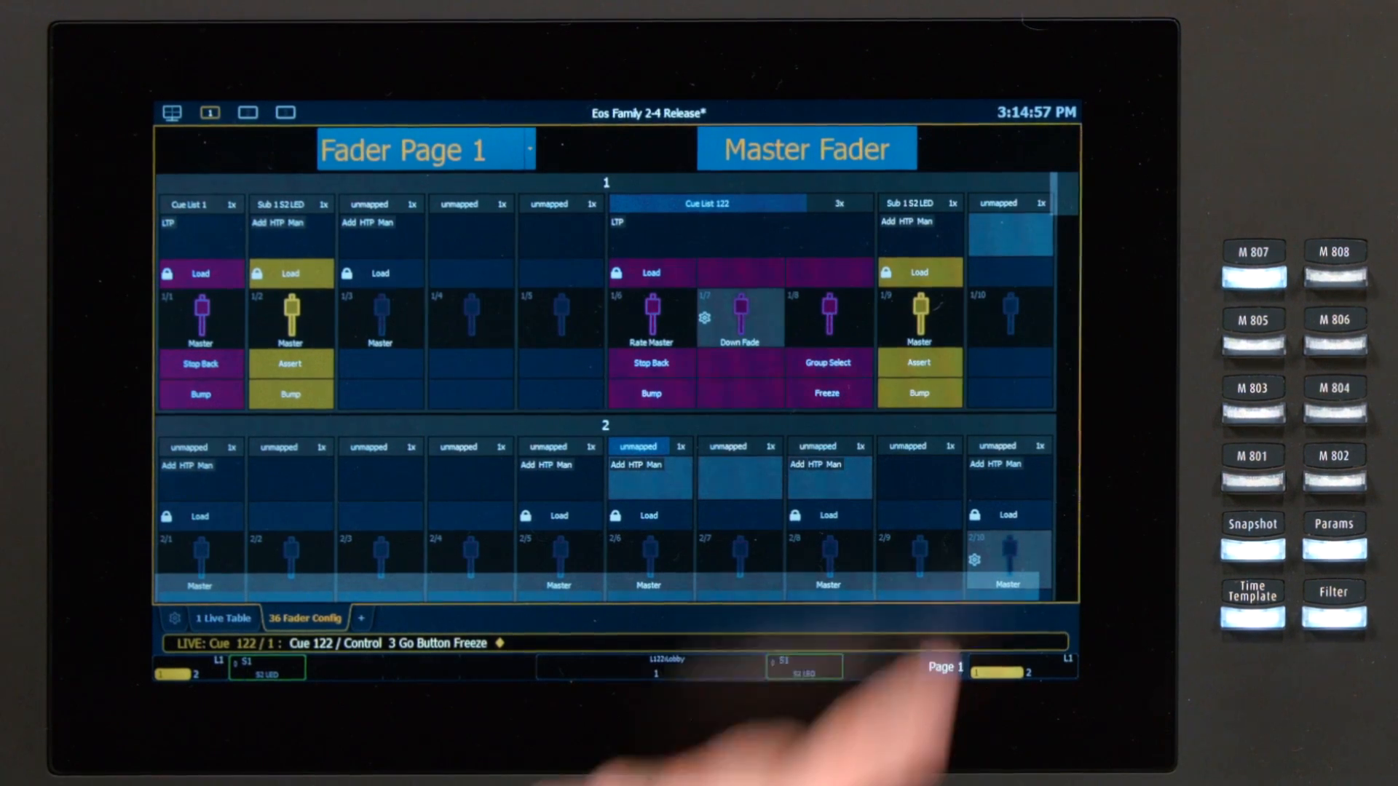
Step: Map fader 10 to preset 999 and open its fader properties
{"action": "left_click", "coordinate": [998, 202]}
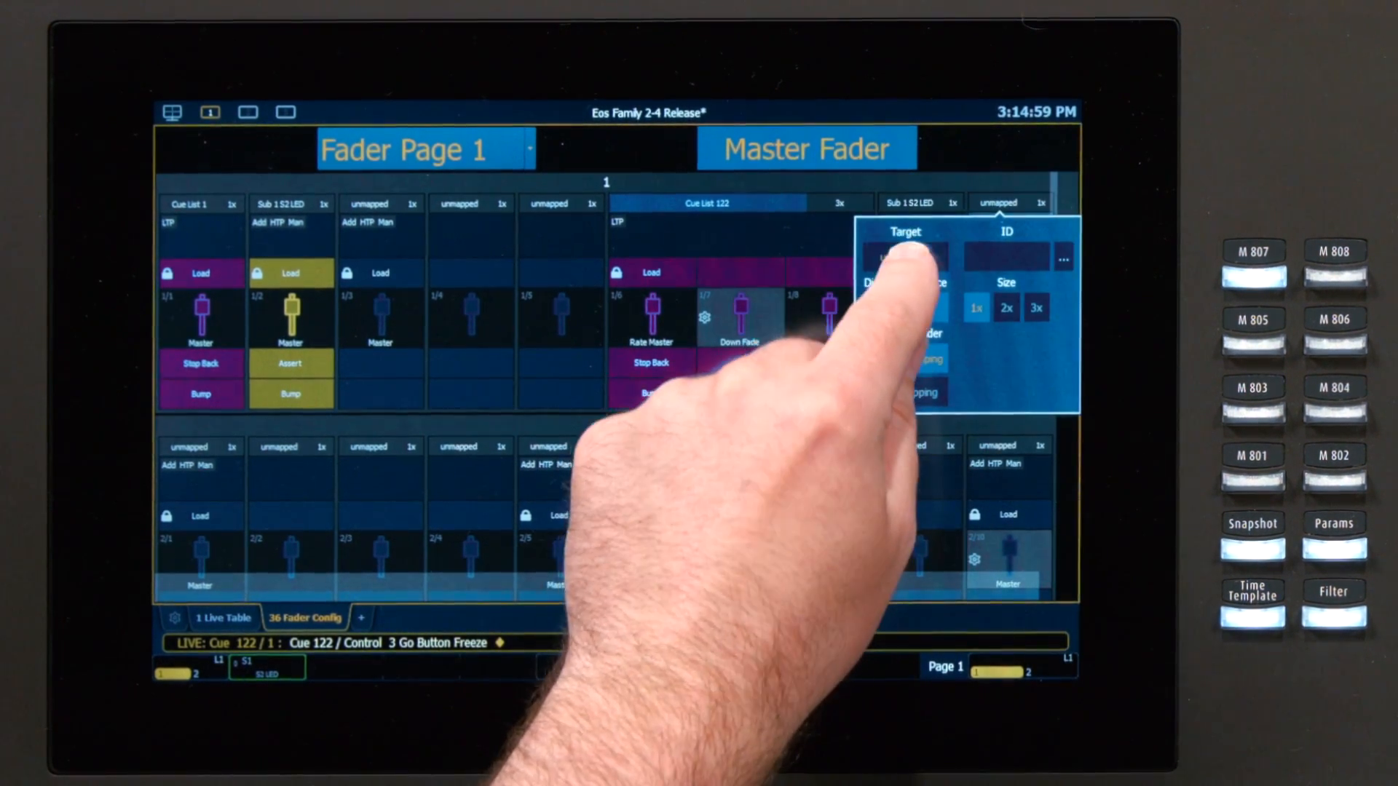
{"action": "left_click", "coordinate": [905, 257]}
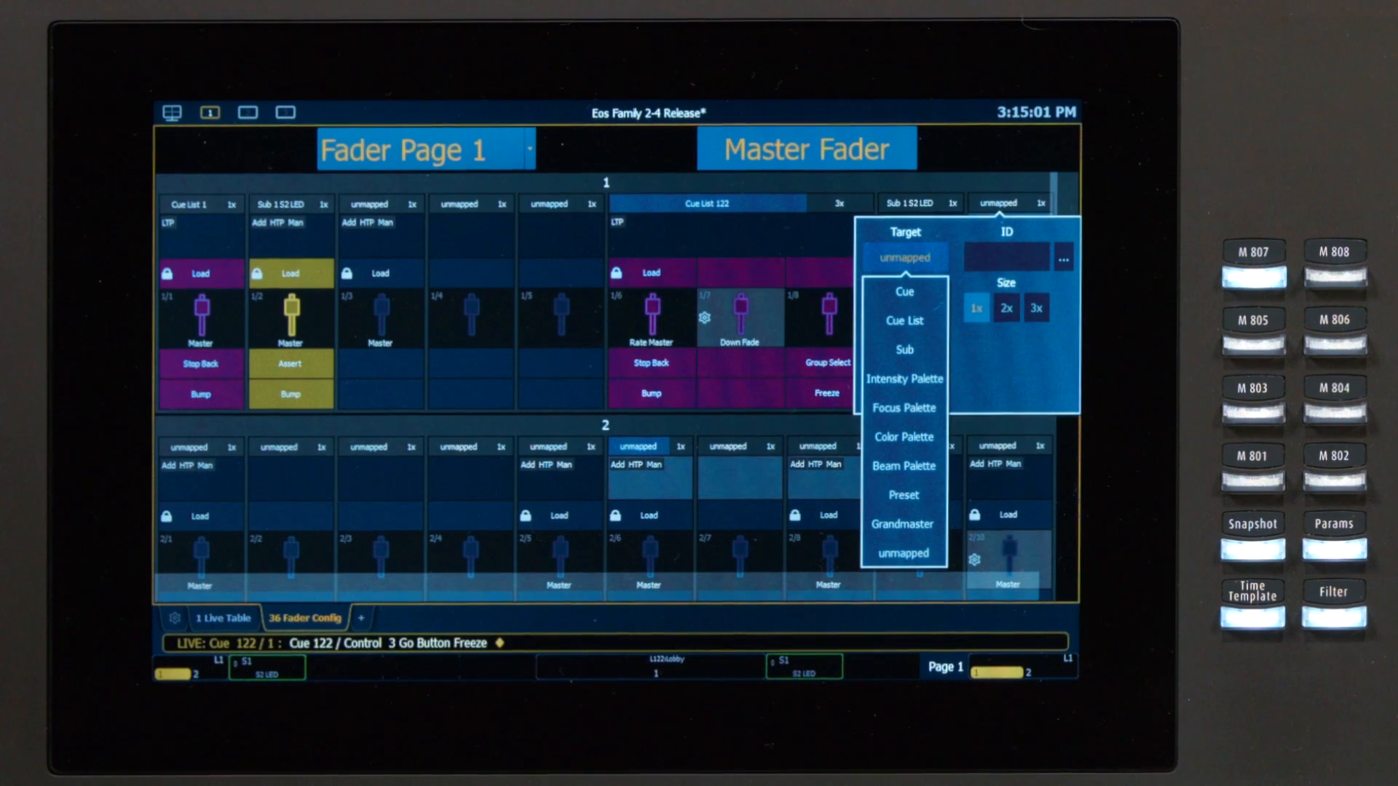
{"action": "left_click", "coordinate": [904, 495]}
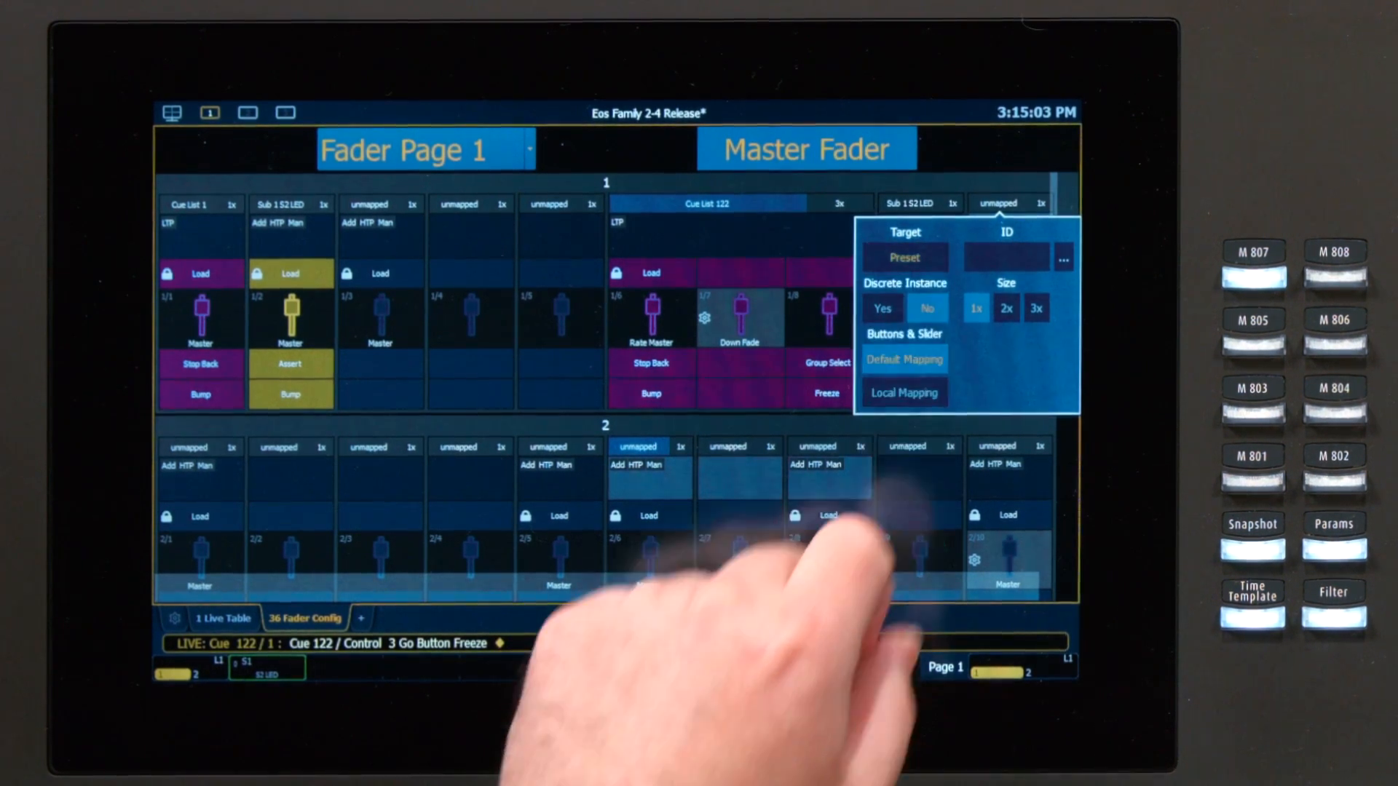
{"action": "left_click", "coordinate": [1007, 257]}
{"action": "left_click", "coordinate": [1049, 319]}
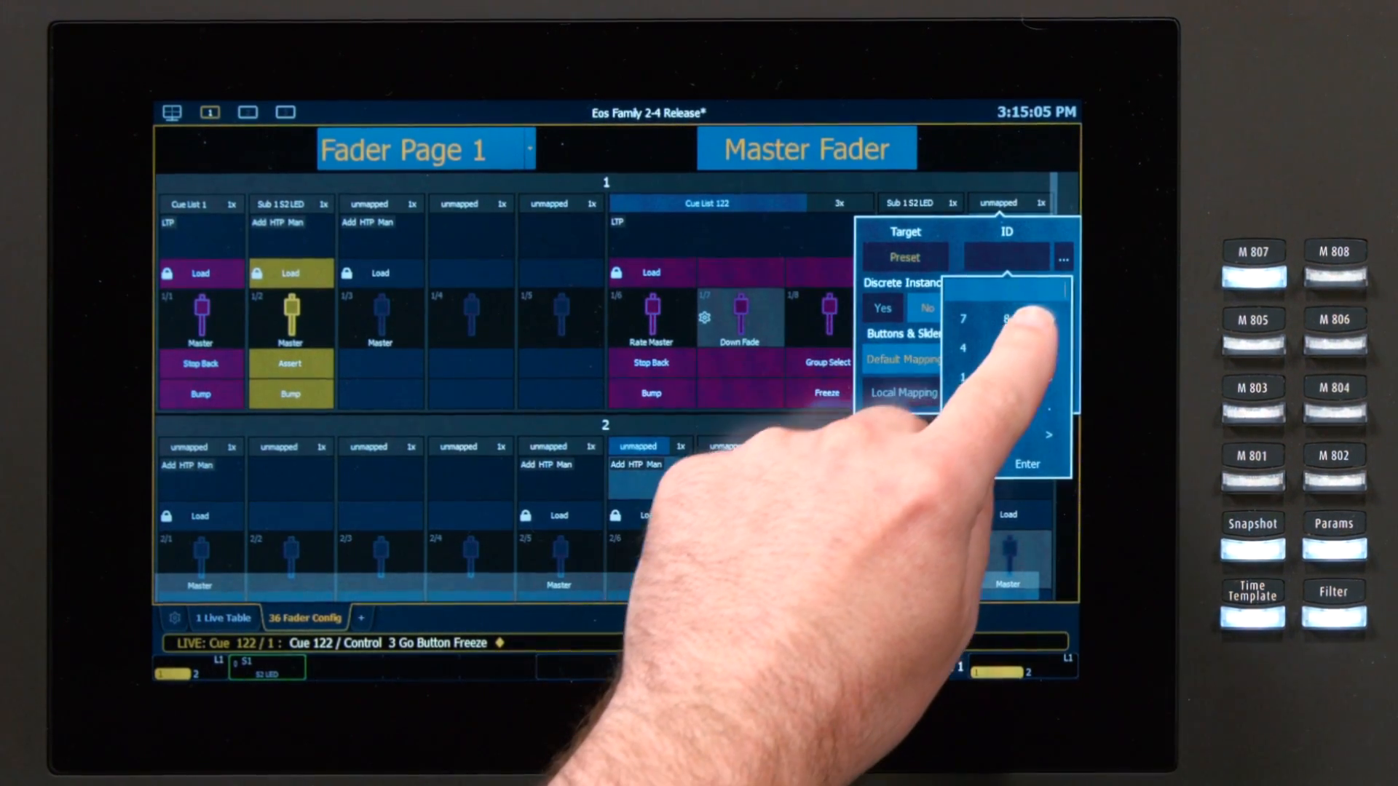
{"action": "left_click", "coordinate": [1049, 319]}
{"action": "left_click", "coordinate": [1049, 318]}
{"action": "left_click", "coordinate": [1025, 464]}
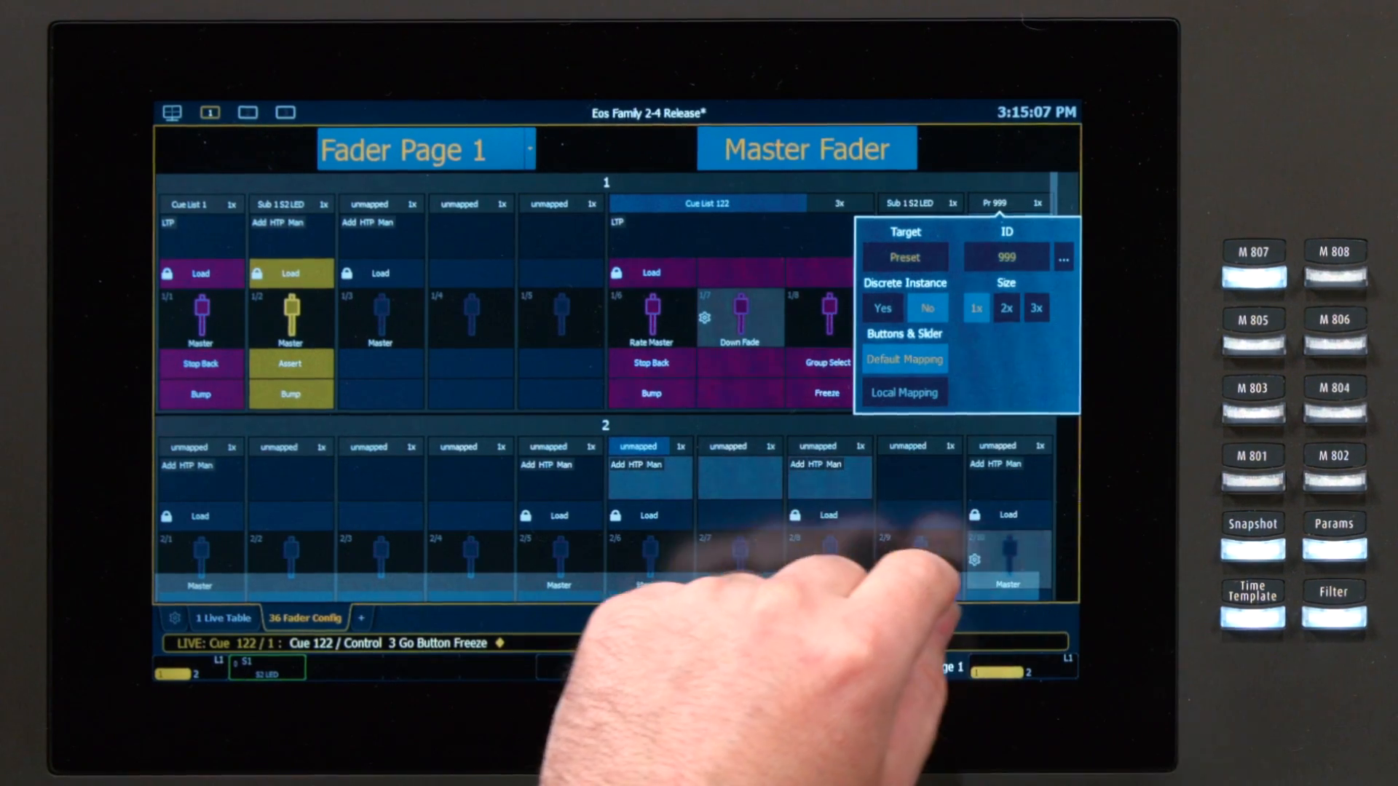
{"action": "left_click", "coordinate": [998, 203]}
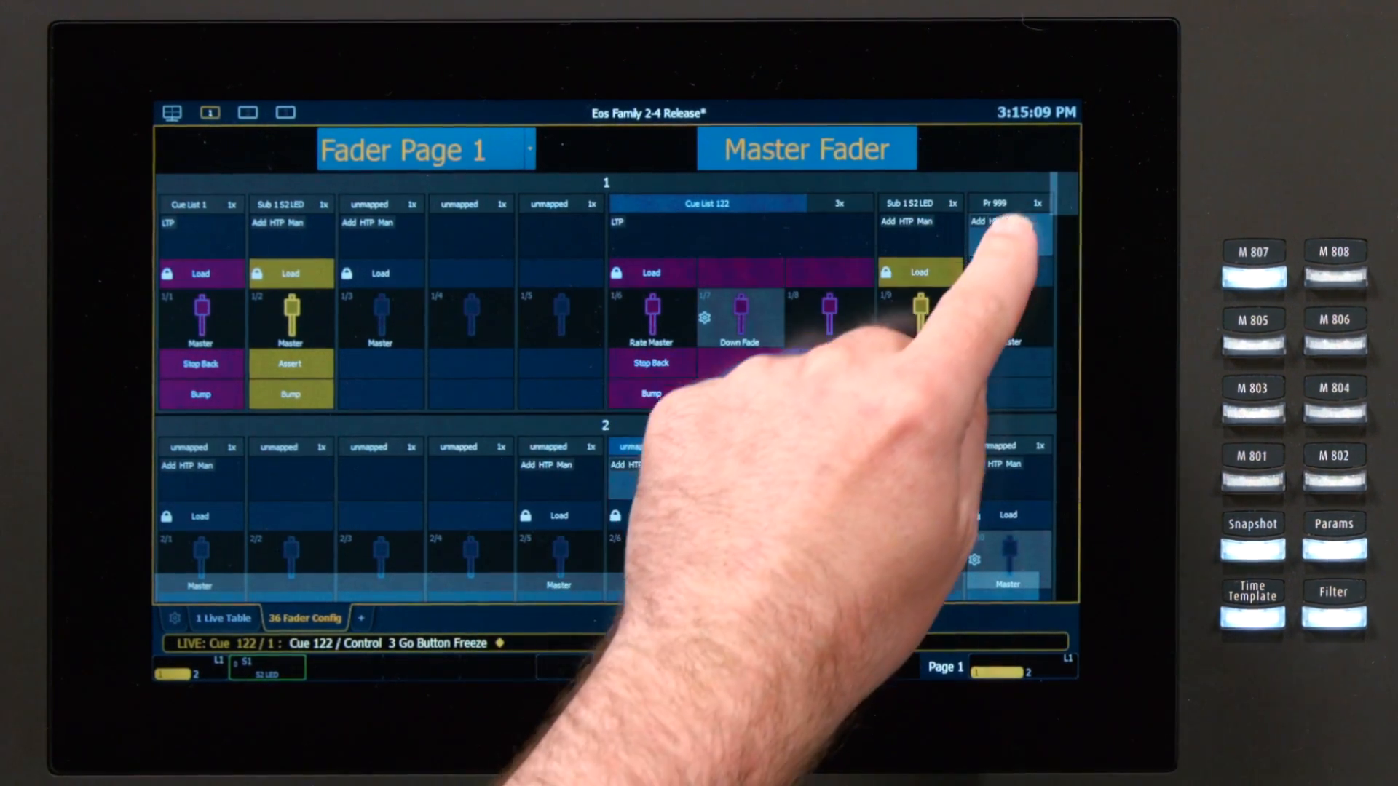
{"action": "left_click", "coordinate": [1011, 236]}
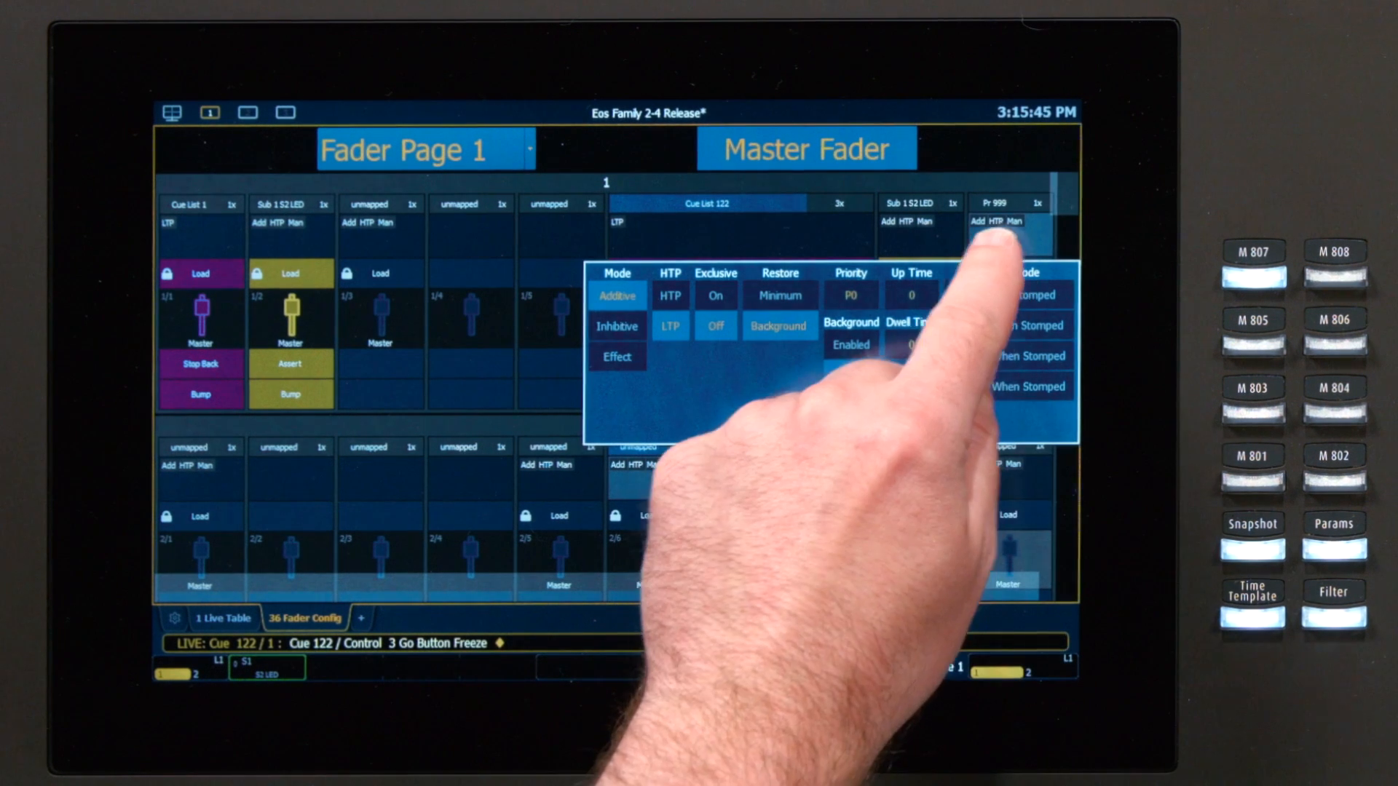
{"action": "left_click", "coordinate": [1006, 261]}
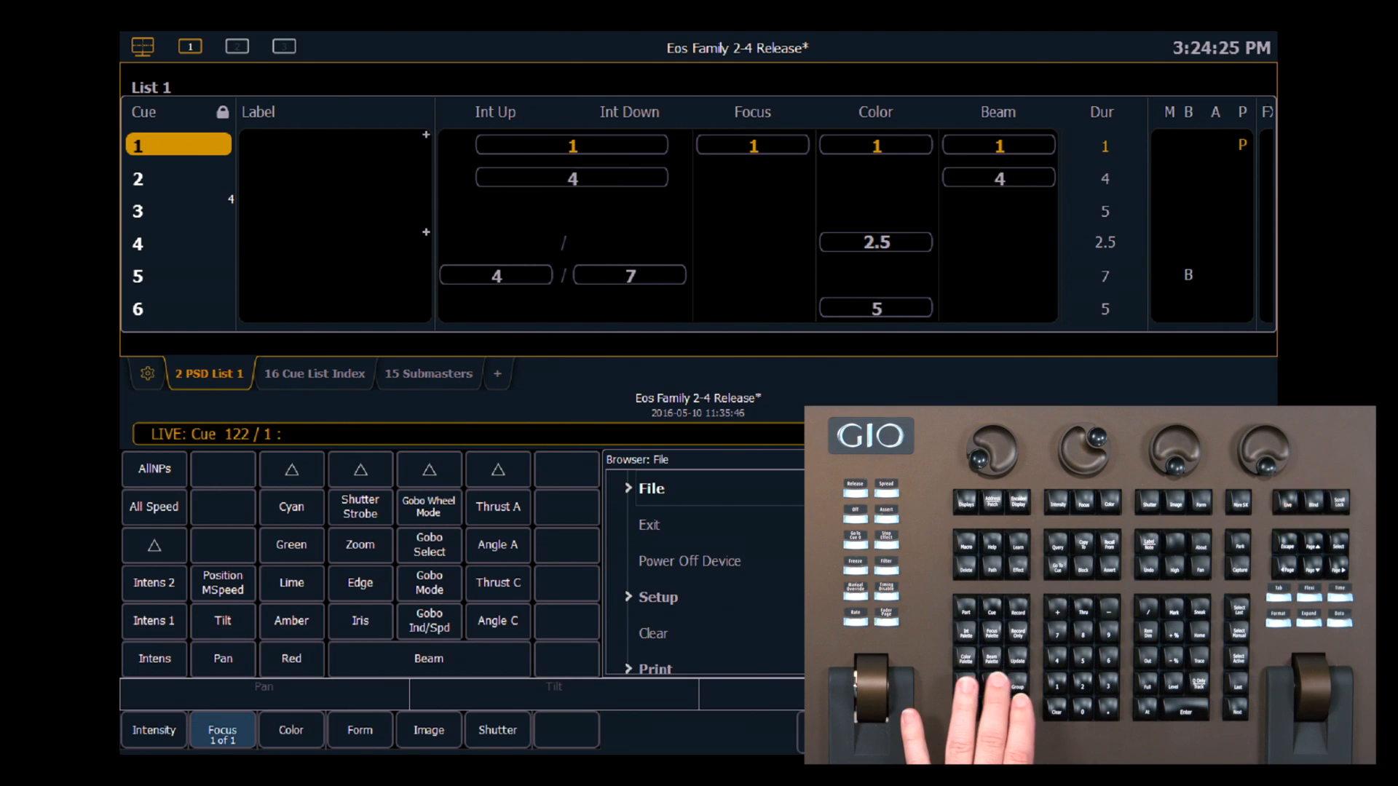
Step: Open the submaster list in blind and examine the timing and background priority settings of submaster 1
{"action": "key", "text": "s"}
{"action": "key", "text": "s"}
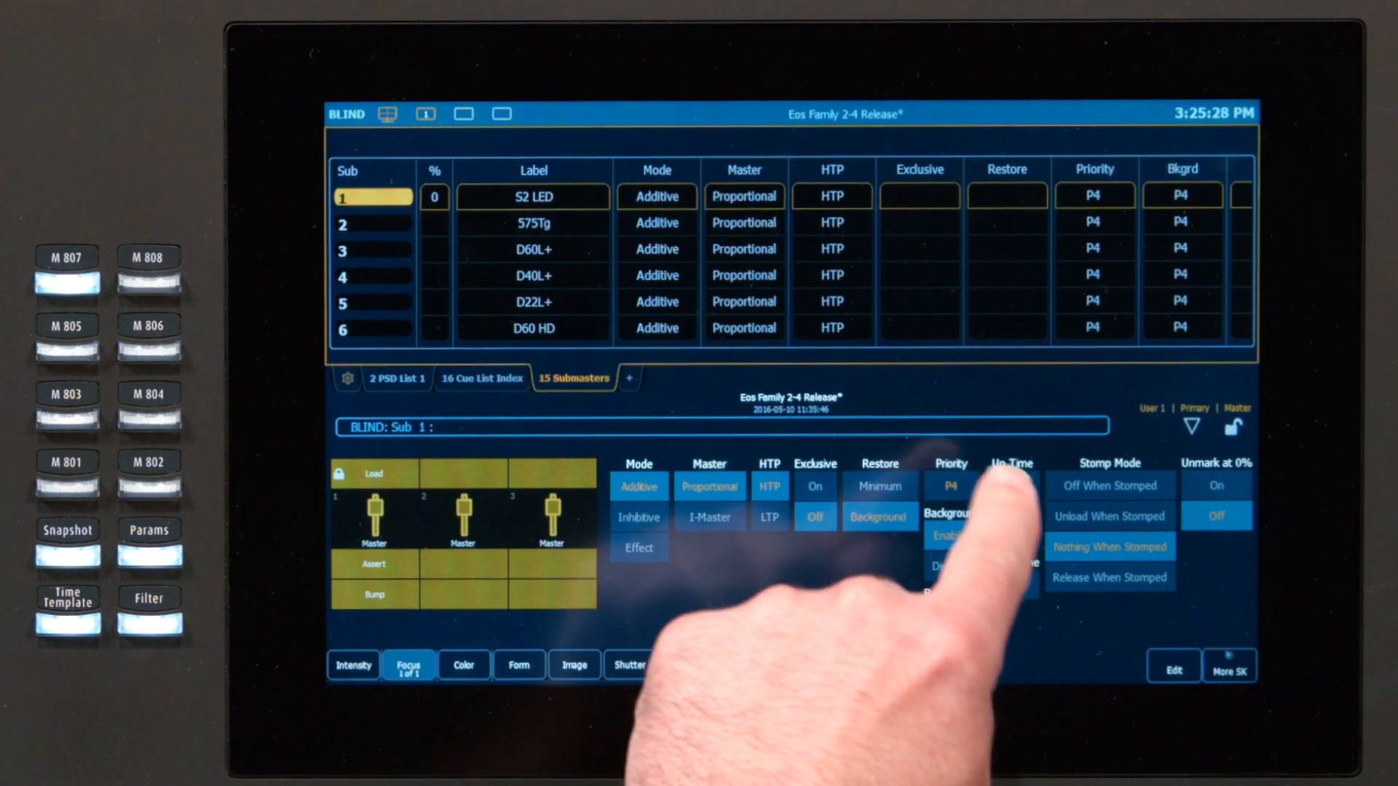
{"action": "left_click", "coordinate": [972, 485]}
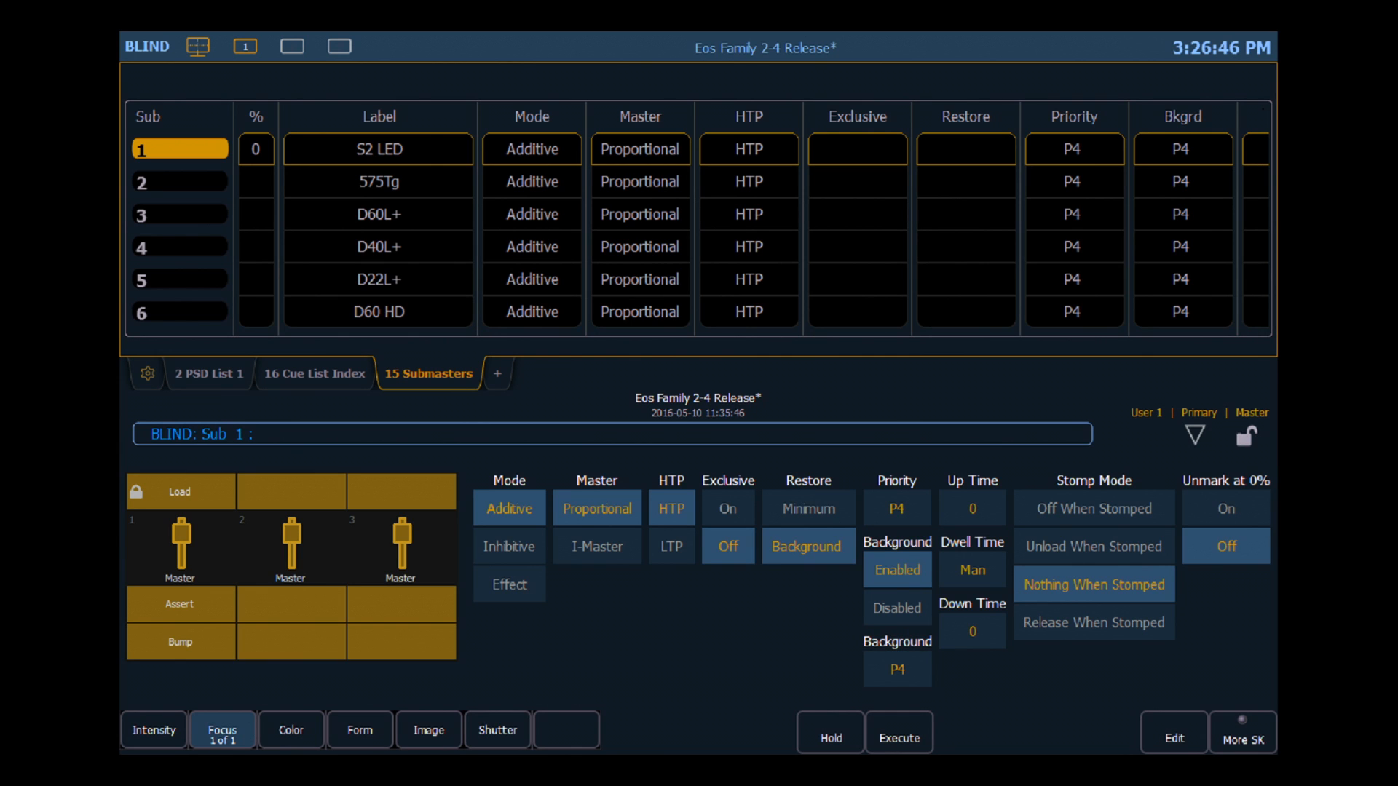
{"action": "left_click", "coordinate": [897, 669]}
Step: Select submasters 1 through 5 and set them to LTP
{"action": "key", "text": "u"}
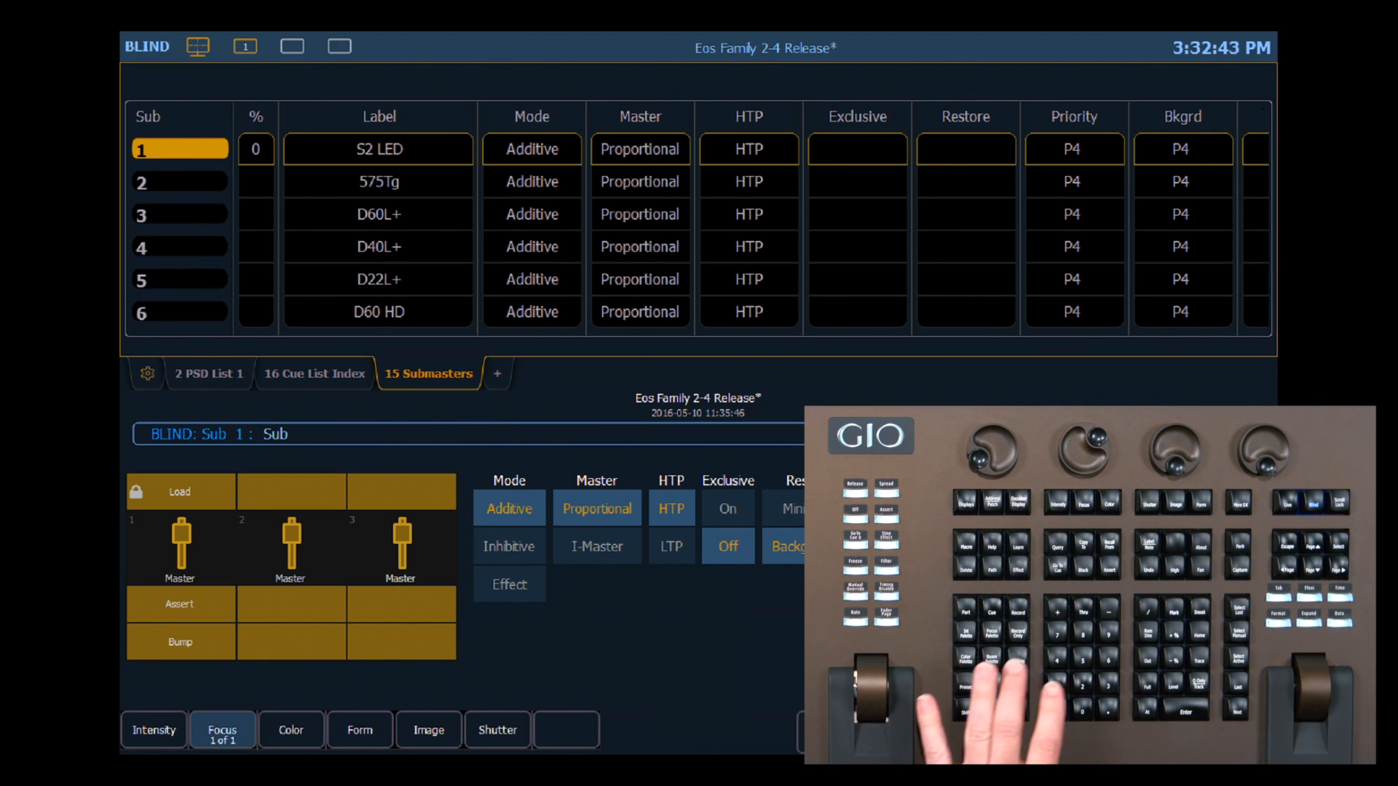
{"action": "key", "text": "1"}
{"action": "key", "text": "t"}
{"action": "key", "text": "5"}
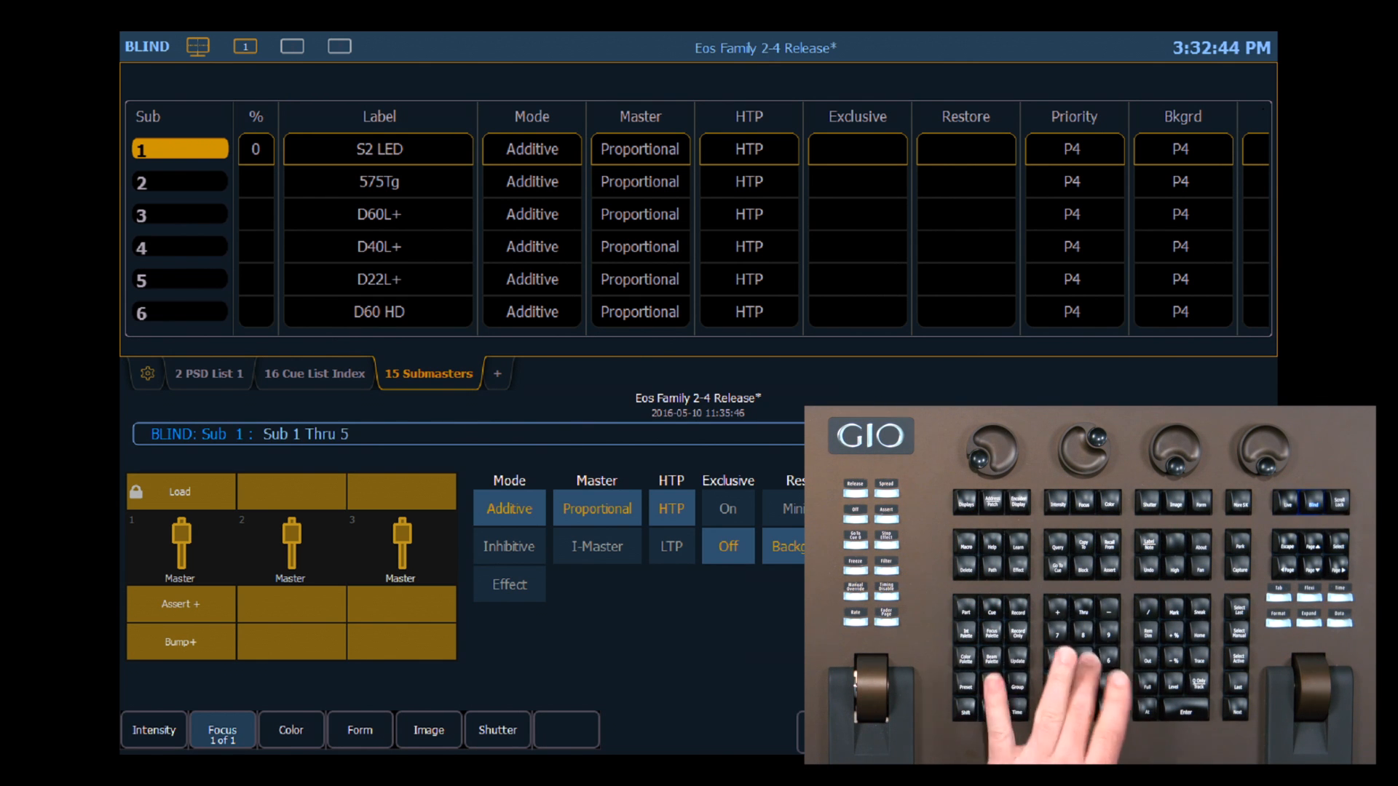
{"action": "key", "text": "Return"}
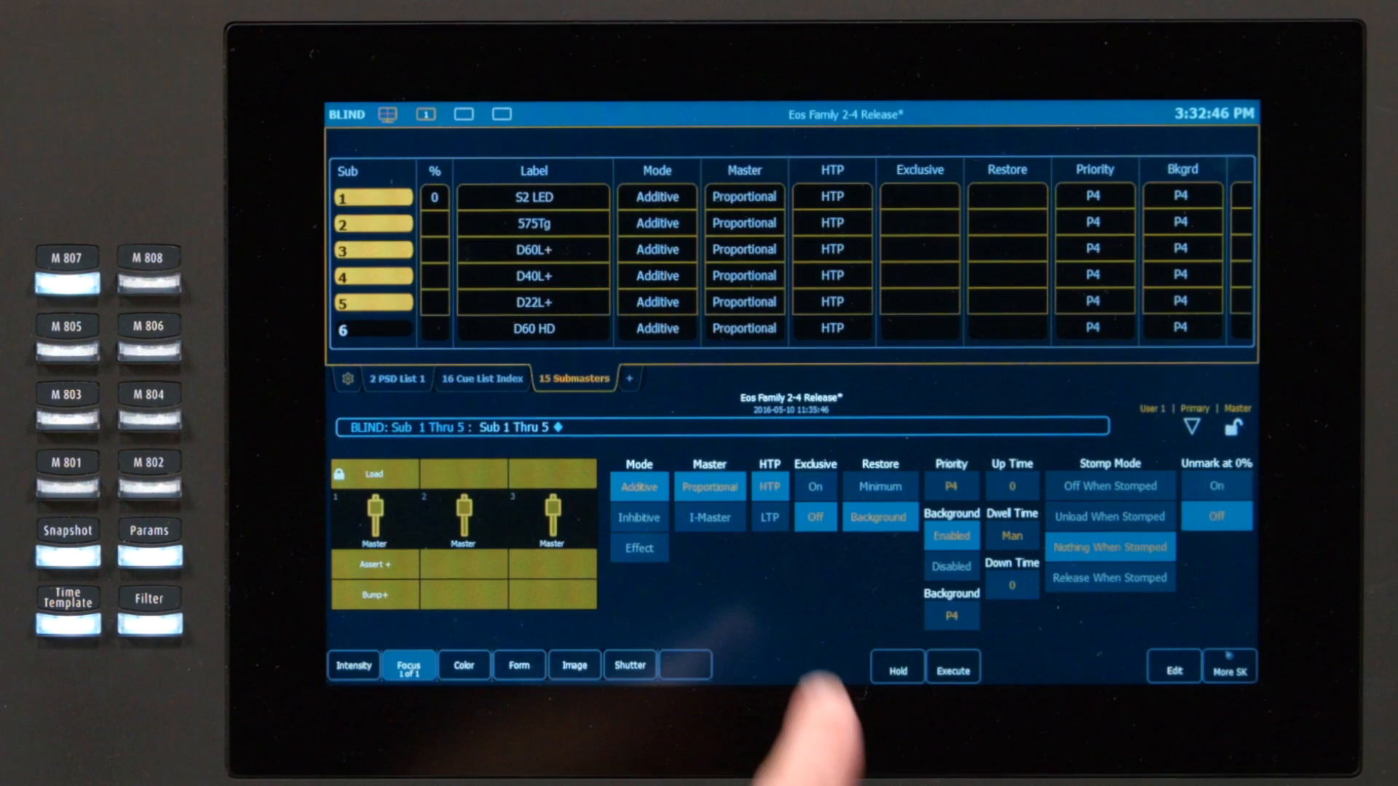
{"action": "left_click", "coordinate": [769, 517]}
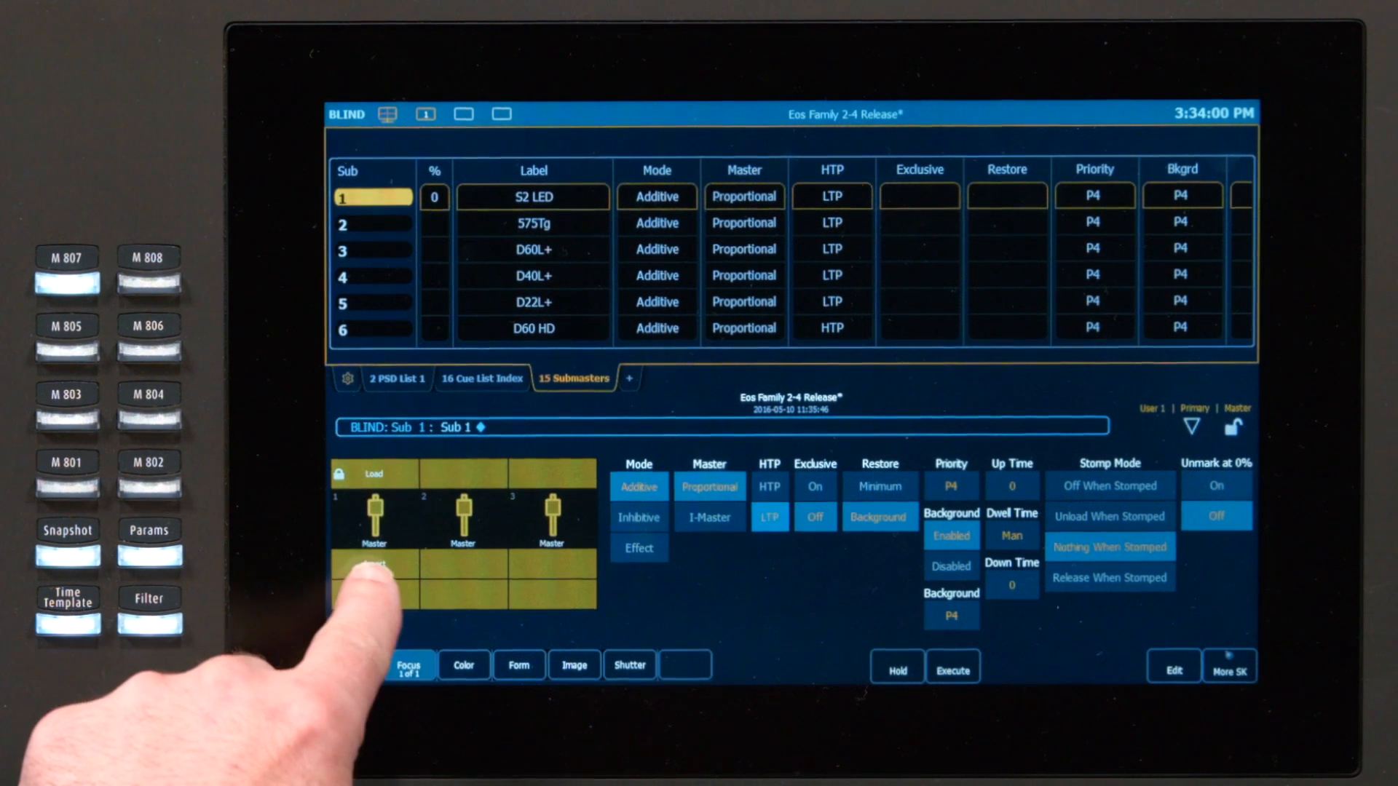
Step: View the functions available for submaster 1's Assert button and close the choices without a change
{"action": "left_click", "coordinate": [182, 604]}
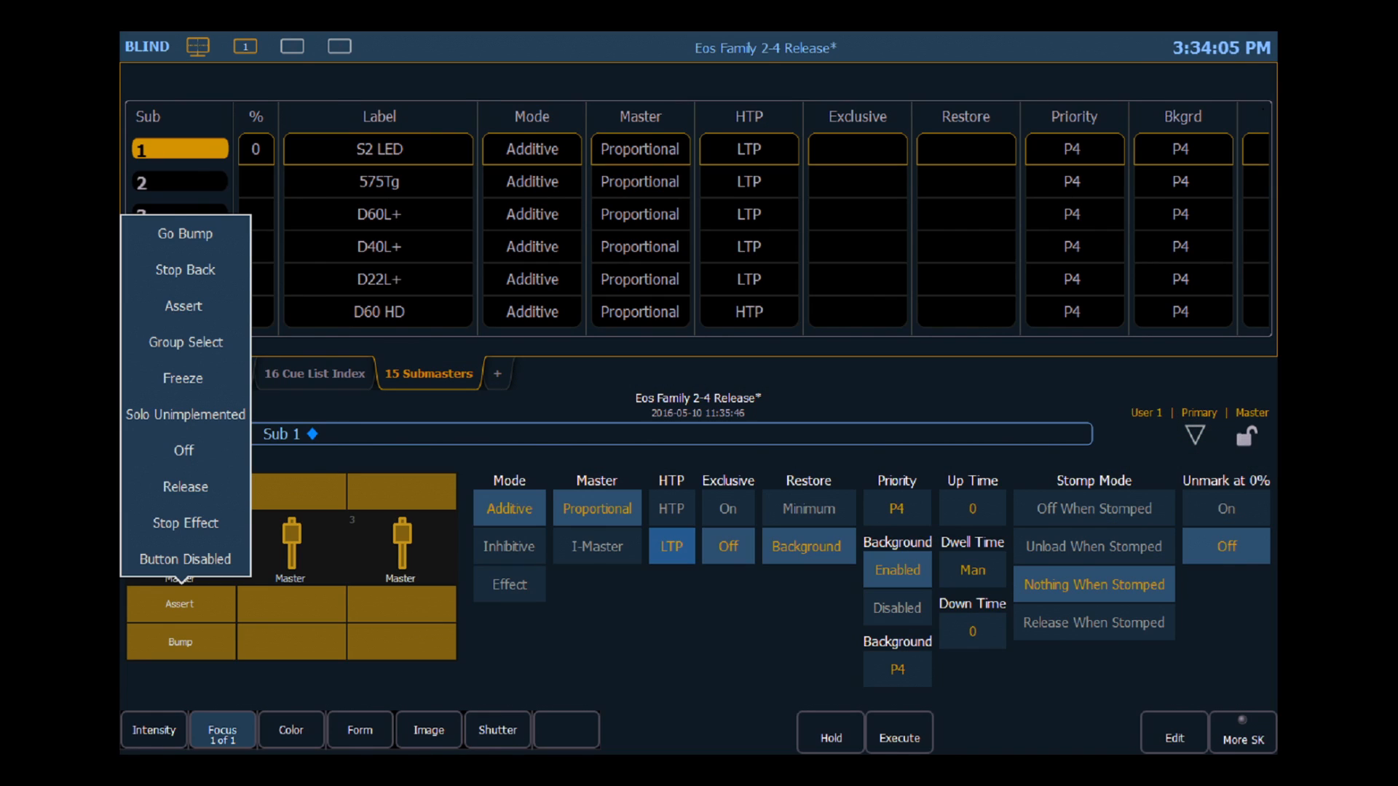
{"action": "key", "text": "Escape"}
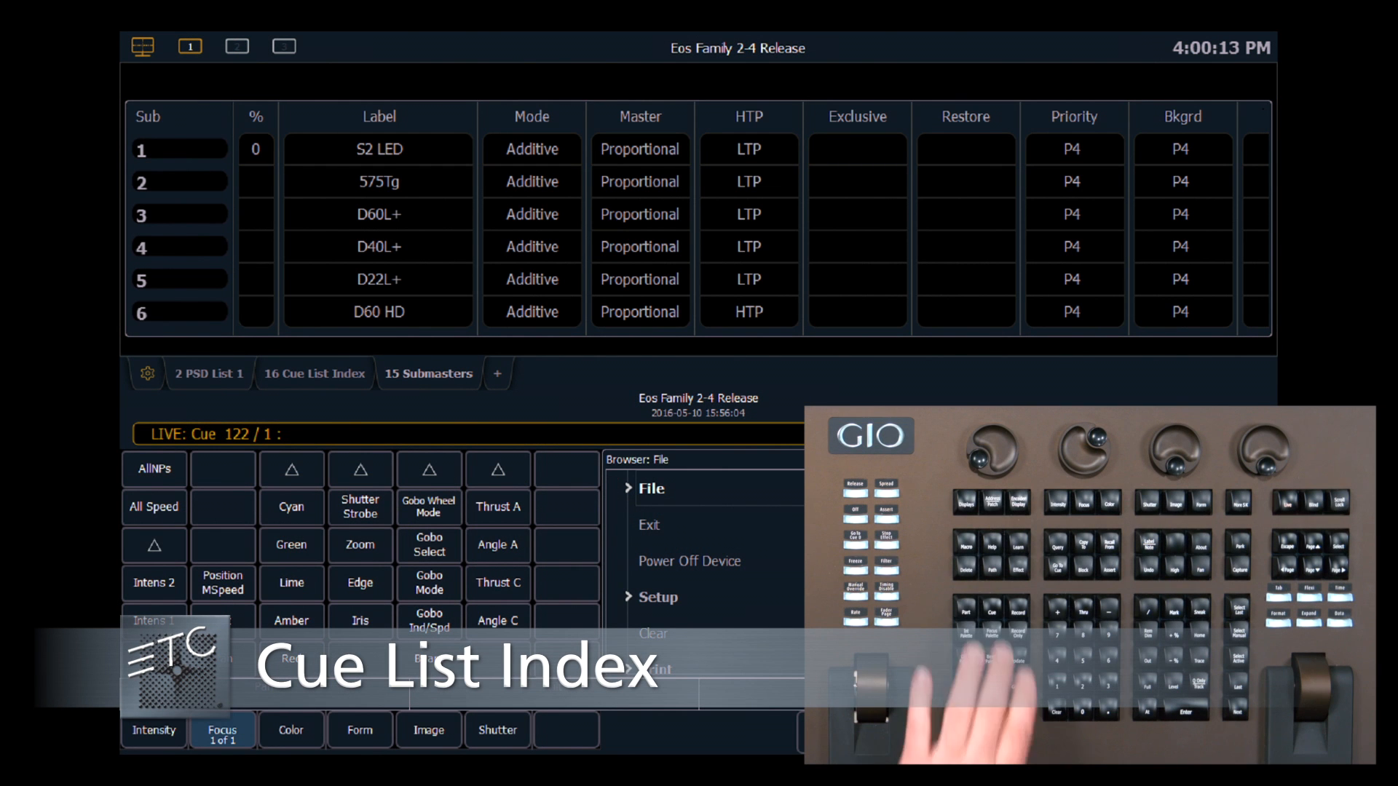
Step: Open the Cue List Index in blind for cue list 122 Lobby
{"action": "key", "text": "q"}
{"action": "key", "text": "q"}
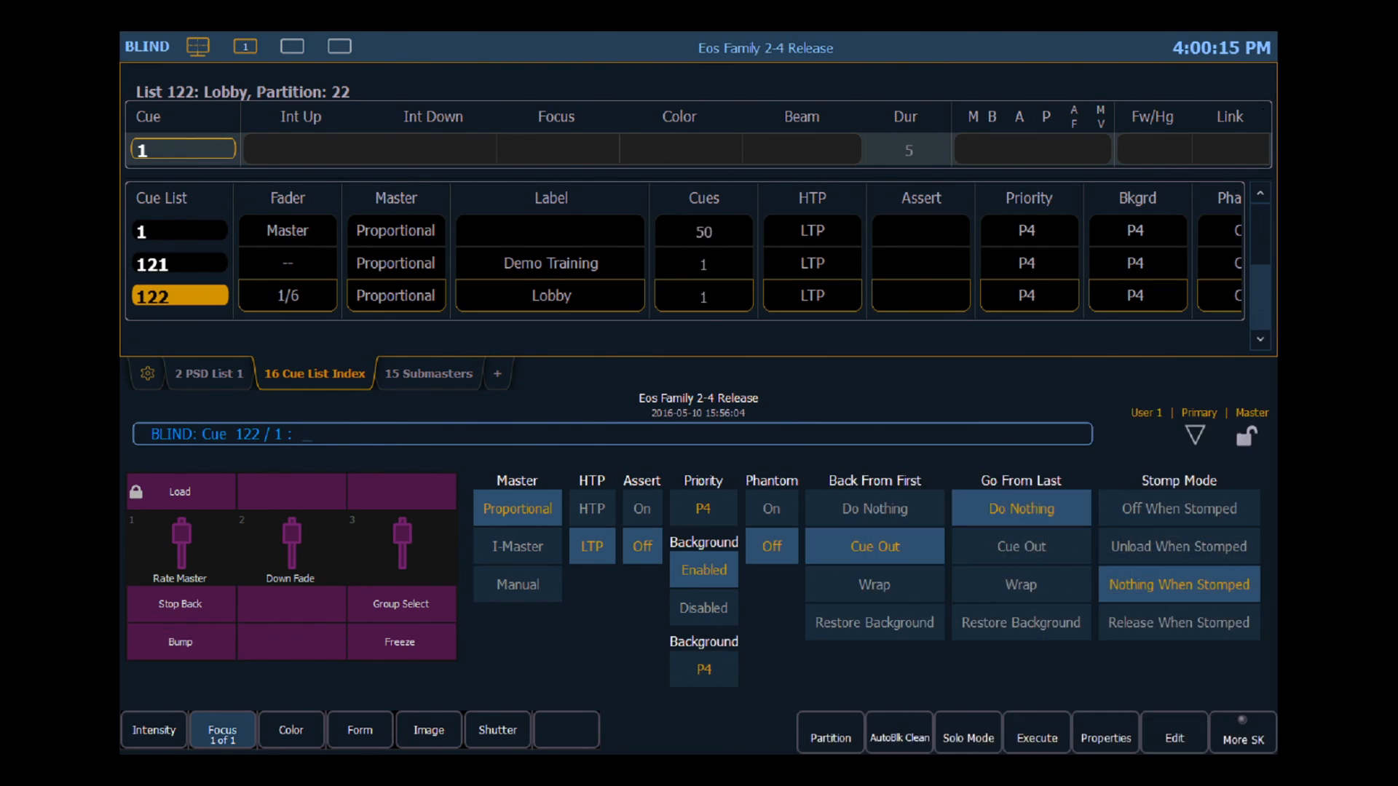